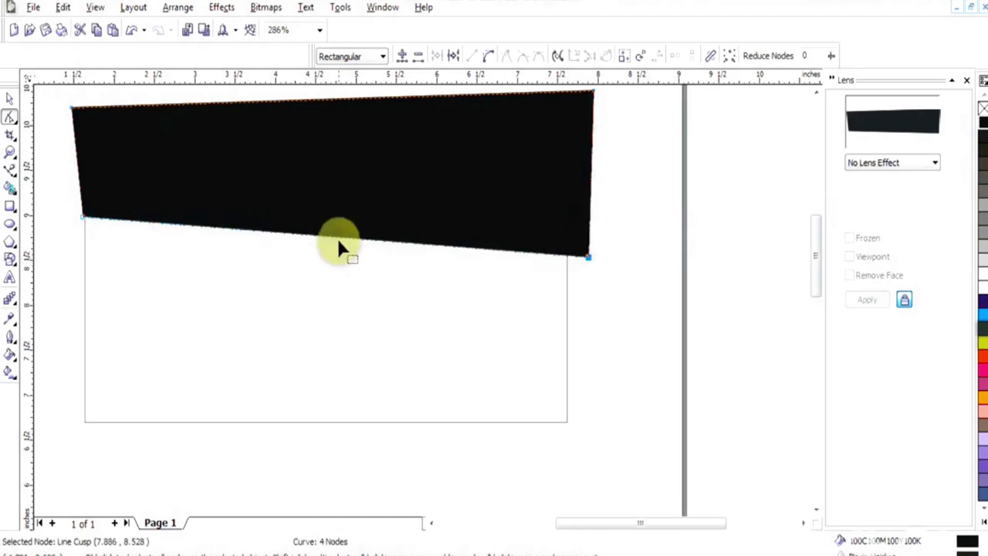
# Convert the black band's bottom edge to a curve and bend it into an S-shaped wave
pyautogui.click(370, 294)
pyautogui.moveTo(375, 244); pyautogui.dragTo(388, 348)
pyautogui.moveTo(249, 230); pyautogui.dragTo(301, 147)
pyautogui.click(590, 262)
pyautogui.moveTo(387, 348); pyautogui.dragTo(389, 375)
pyautogui.moveTo(301, 147); pyautogui.dragTo(296, 142)
pyautogui.moveTo(588, 258); pyautogui.dragTo(589, 262)
# Deepen the wave by lowering the right corner node and fine-tuning the curve handles
pyautogui.press('space')
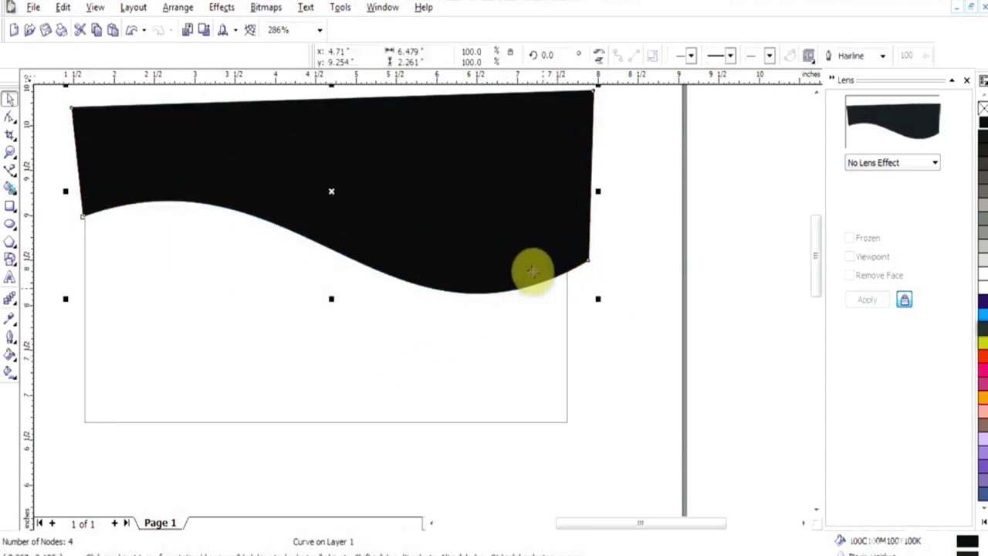
pyautogui.press('Pause')
pyautogui.press('Pause')
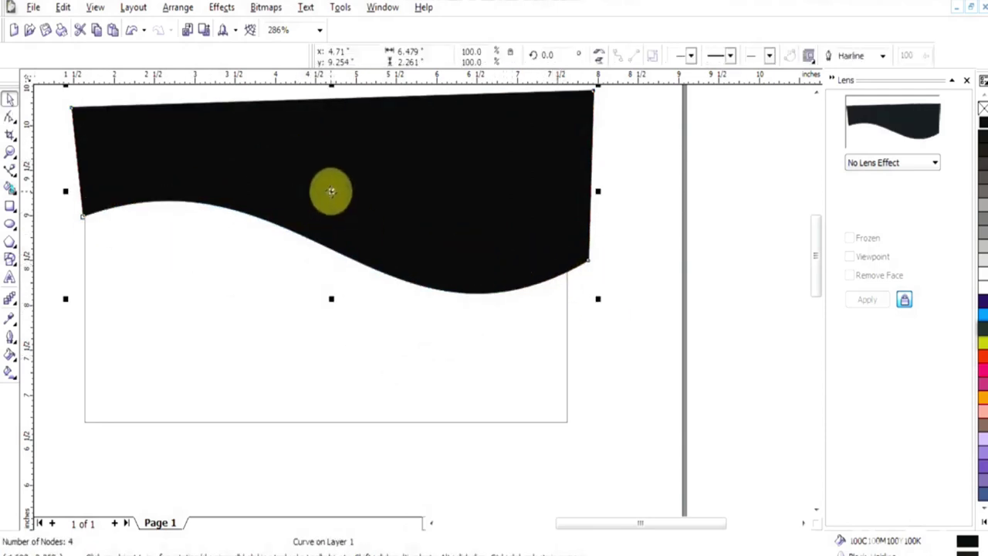
pyautogui.press('F10')
pyautogui.moveTo(588, 266); pyautogui.dragTo(588, 270)
pyautogui.moveTo(302, 144); pyautogui.dragTo(298, 137)
pyautogui.moveTo(594, 274); pyautogui.dragTo(591, 276)
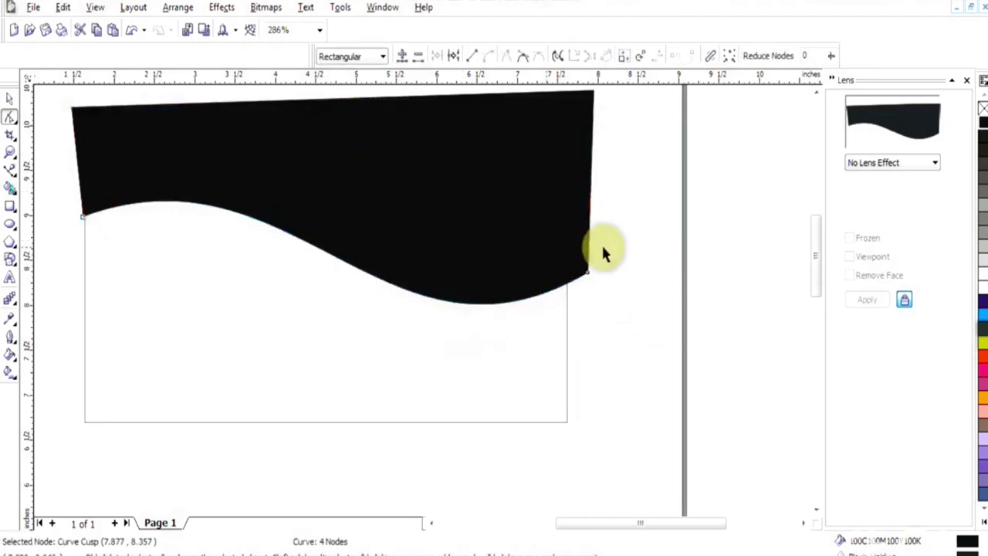
pyautogui.press('space')
pyautogui.click(221, 7)
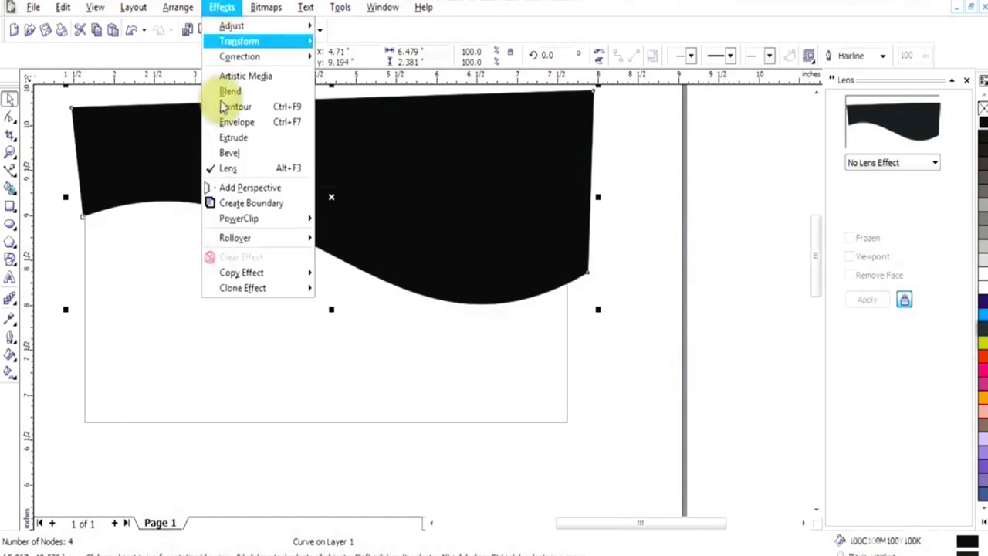
# PowerClip the black wave inside the card rectangle as its container
pyautogui.moveTo(236, 216)
pyautogui.click(360, 223)
pyautogui.click(294, 319)
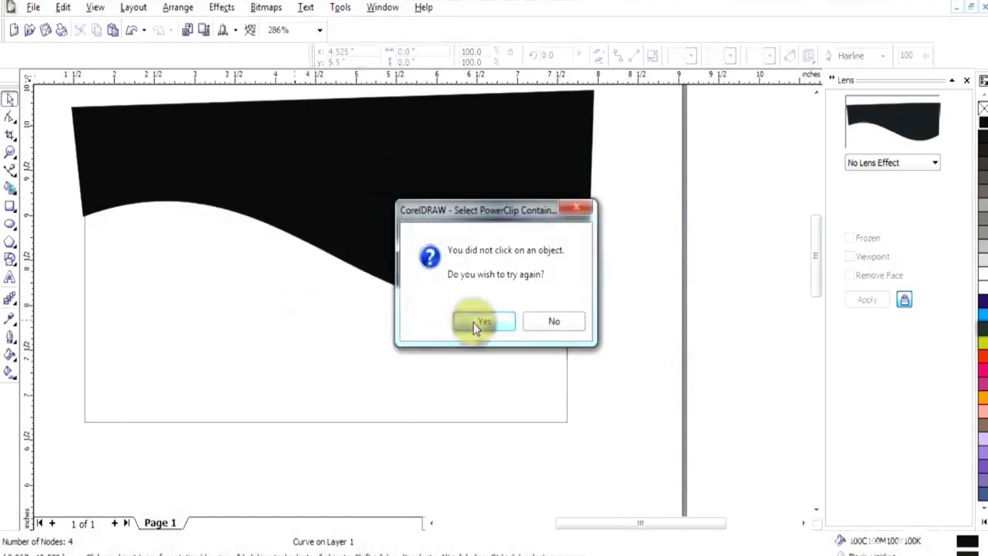
pyautogui.click(476, 322)
pyautogui.click(564, 366)
pyautogui.click(485, 323)
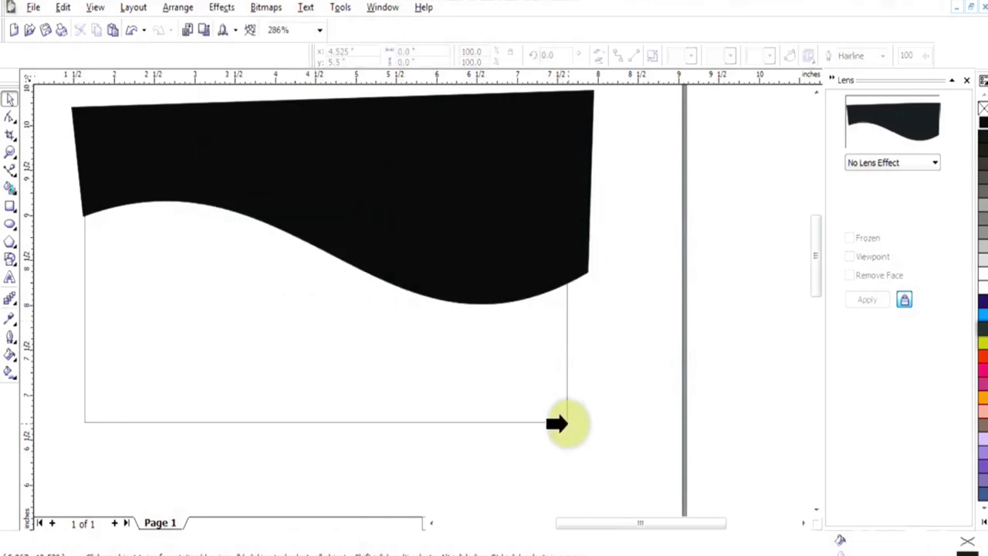
pyautogui.click(567, 421)
# Nudge the clipped wave lower within the card and finish editing the contents
pyautogui.rightClick(463, 311)
pyautogui.click(506, 6)
pyautogui.click(408, 242)
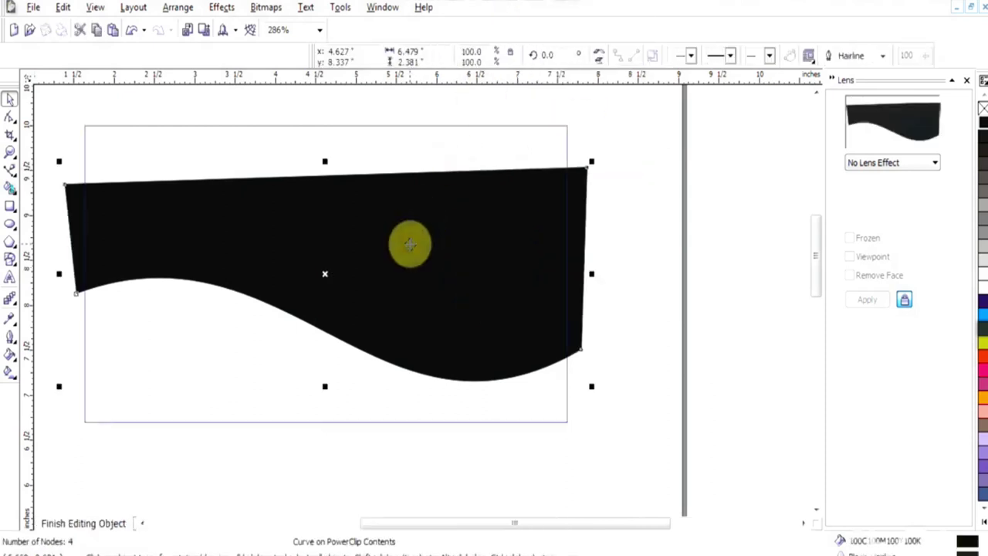
pyautogui.press('Up')
pyautogui.press('Up')
pyautogui.press('Up')
pyautogui.press('Up')
pyautogui.press('Up')
pyautogui.press('Up')
pyautogui.press('Up')
pyautogui.press('Up')
pyautogui.press('Up')
pyautogui.press('Down')
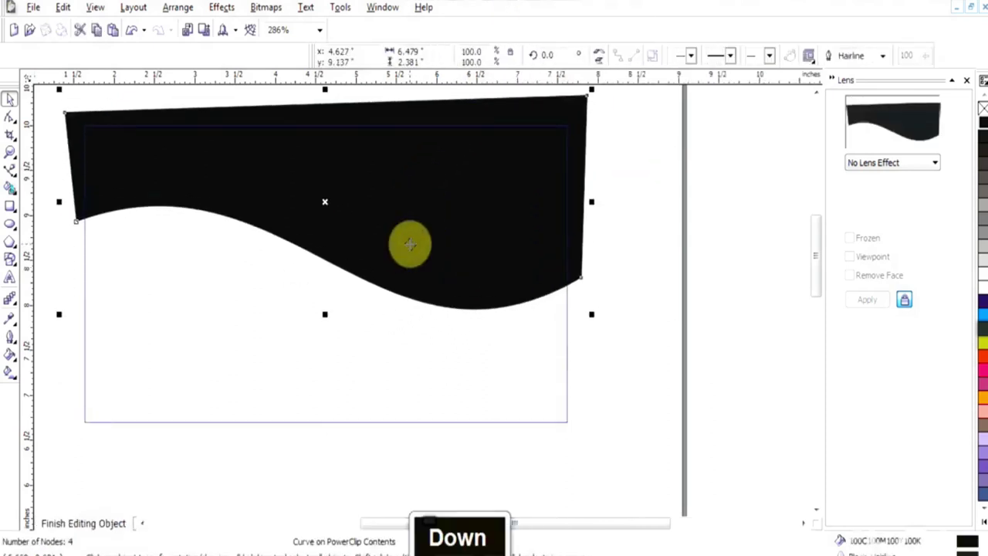
pyautogui.press('Down')
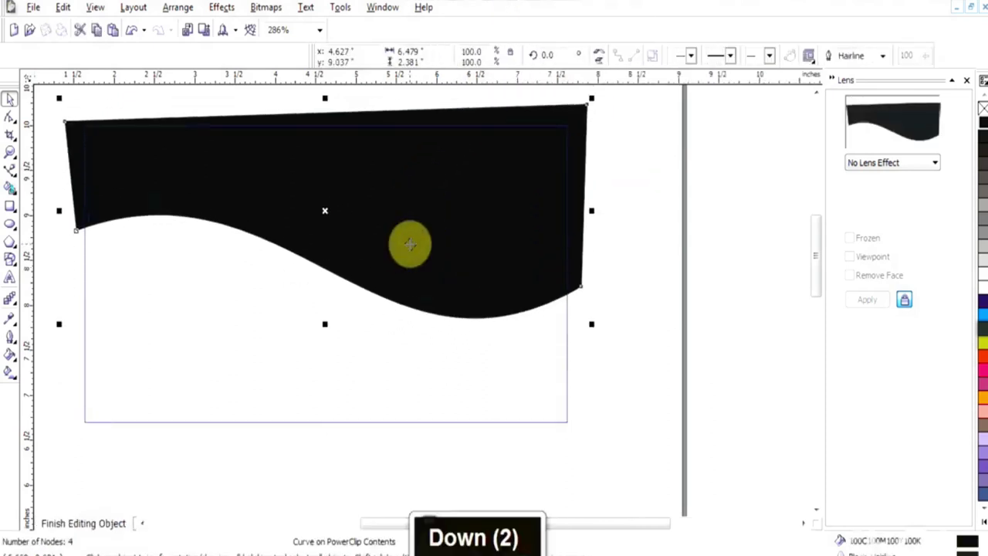
pyautogui.rightClick(551, 174)
pyautogui.click(525, 203)
pyautogui.click(663, 212)
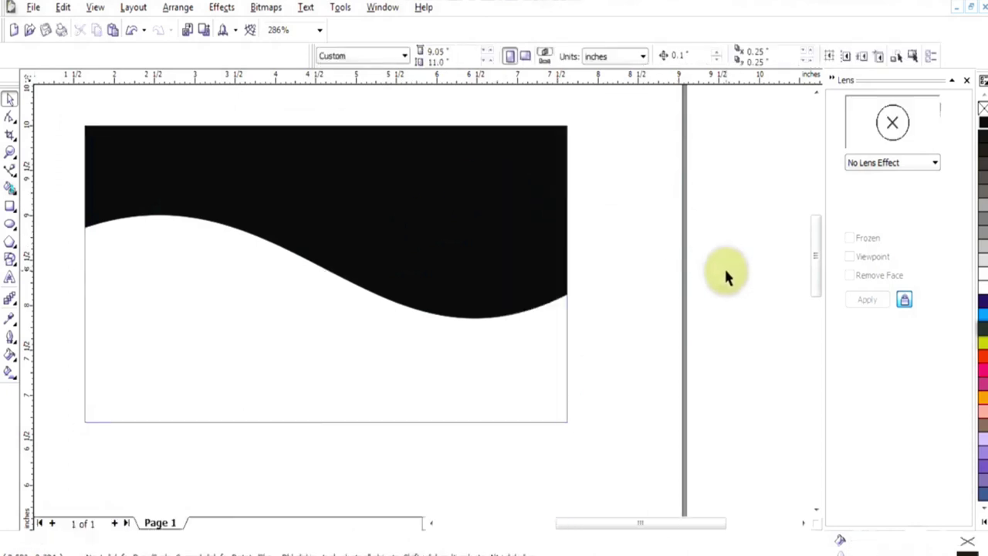
pyautogui.click(10, 169)
# Draw a triangle from the wave's right edge to left of centre and the card's bottom-right corner
pyautogui.press('space')
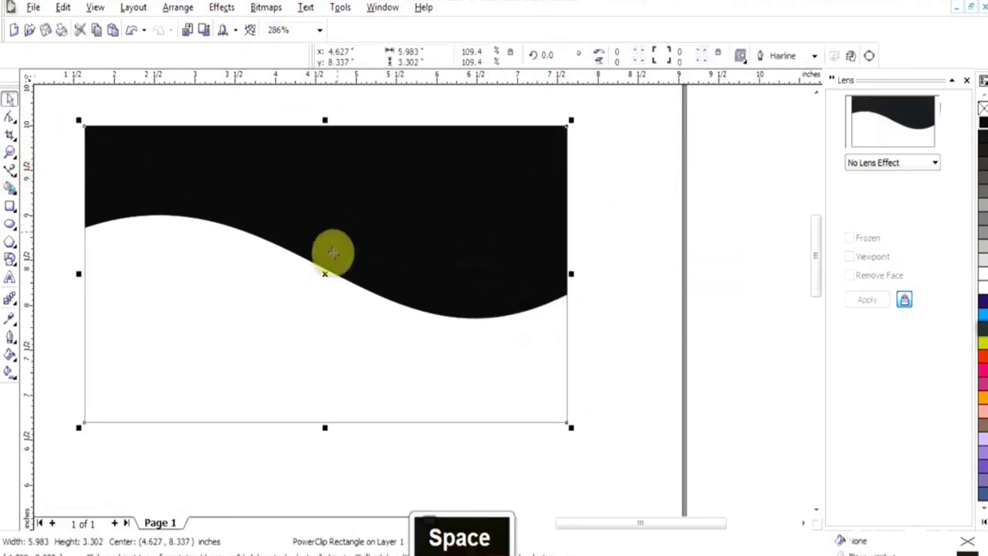
pyautogui.press('Pause')
pyautogui.press('Pause')
pyautogui.click(568, 299)
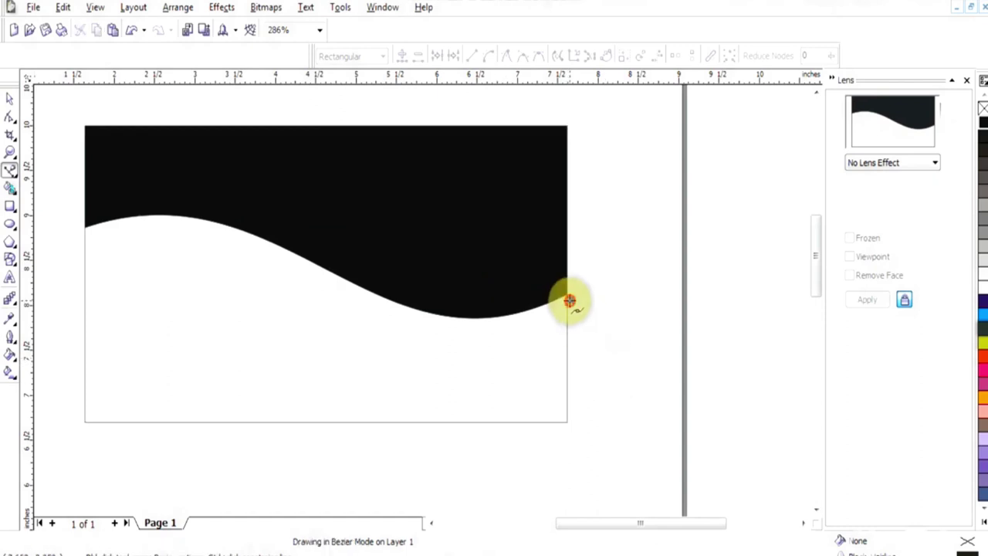
pyautogui.click(214, 230)
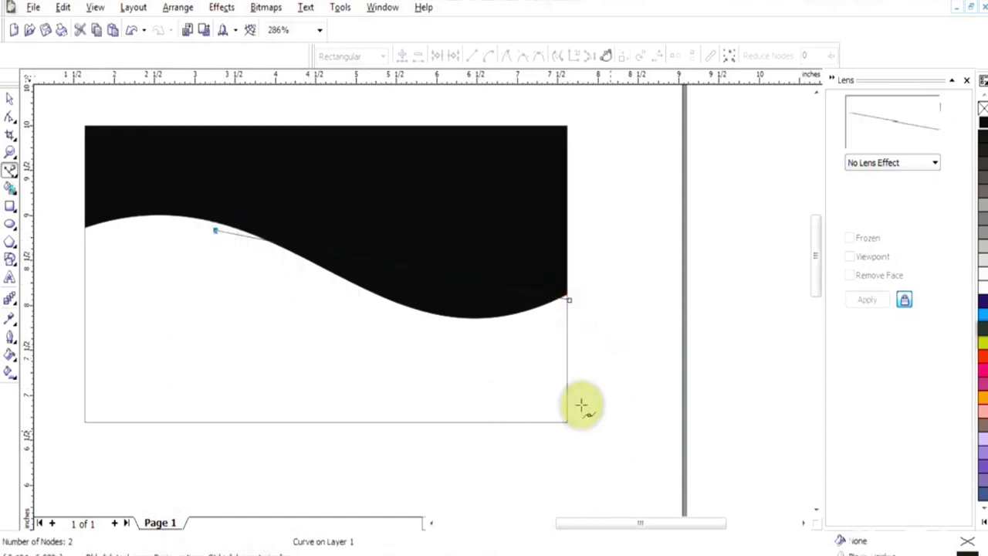
pyautogui.click(575, 403)
pyautogui.click(569, 300)
# Convert the triangle's slanted and upper edges to curves and bend them along the wave
pyautogui.press('F10')
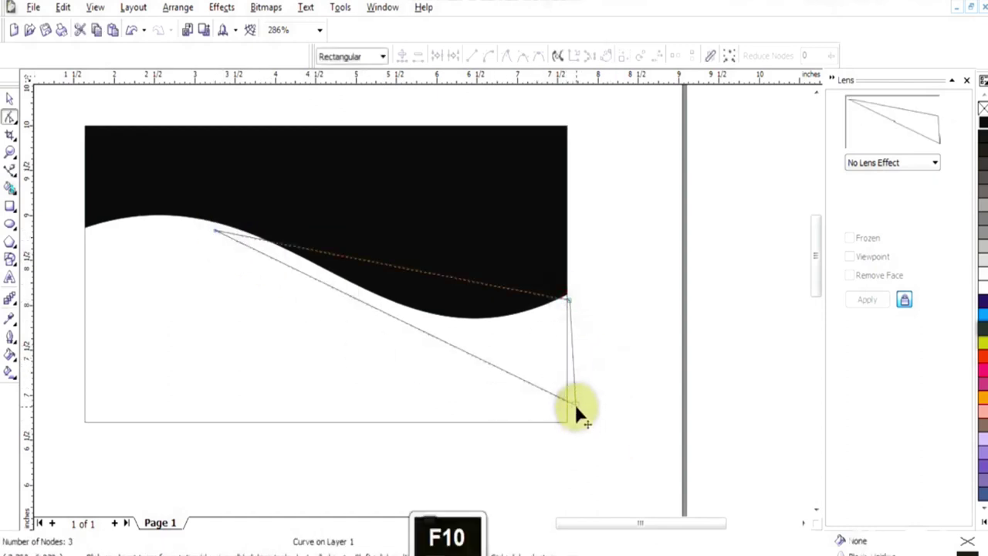
pyautogui.click(574, 403)
pyautogui.rightClick(432, 337)
pyautogui.click(500, 399)
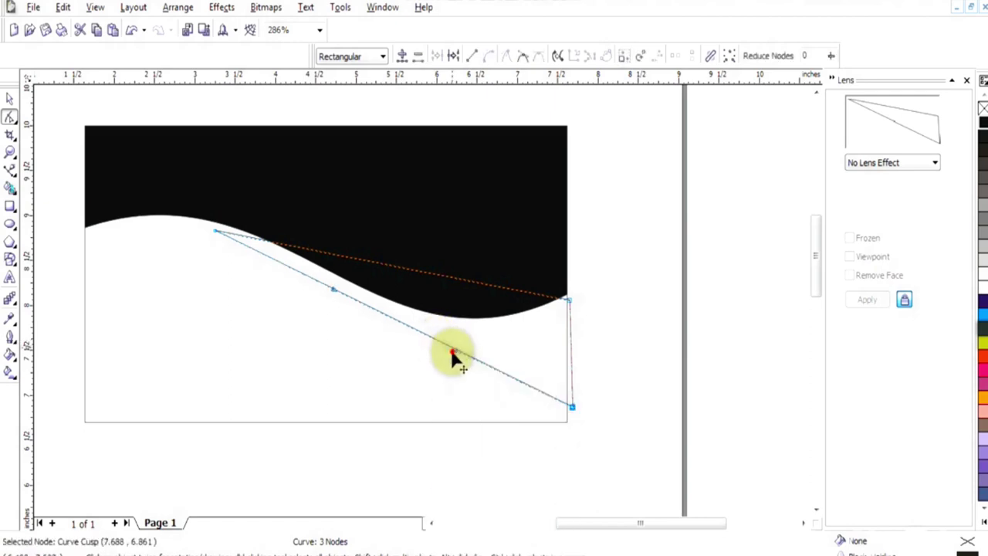
pyautogui.moveTo(381, 387); pyautogui.dragTo(382, 392)
pyautogui.moveTo(214, 229); pyautogui.dragTo(183, 224)
pyautogui.moveTo(337, 291); pyautogui.dragTo(367, 297)
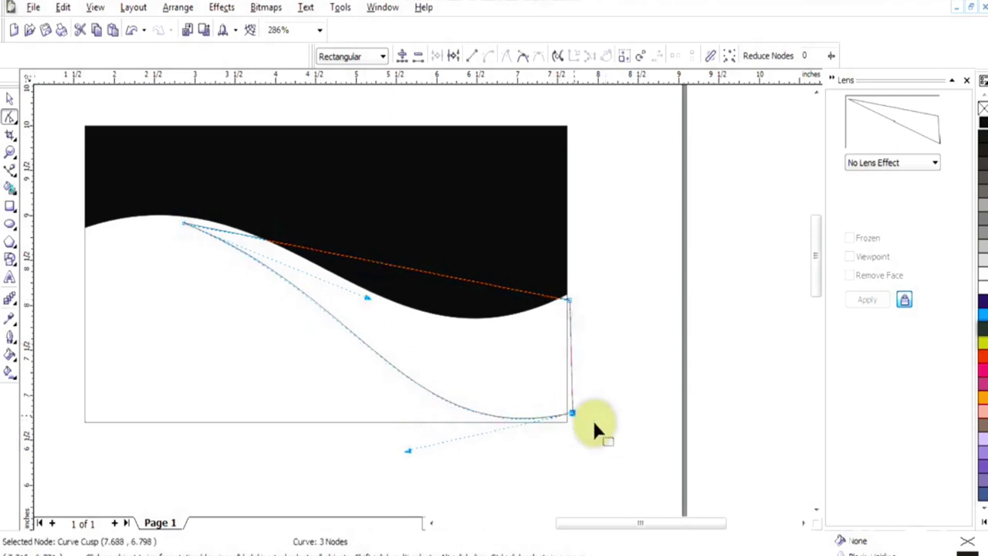
pyautogui.rightClick(387, 272)
pyautogui.click(444, 323)
pyautogui.moveTo(440, 278); pyautogui.dragTo(414, 377)
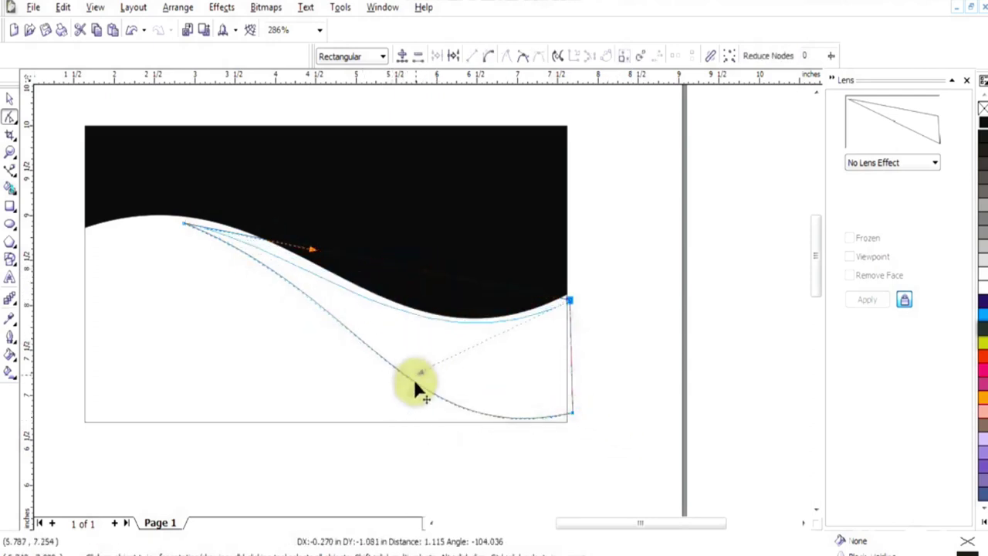
pyautogui.moveTo(363, 301)
pyautogui.mouseDown()
pyautogui.moveTo(309, 236)
pyautogui.moveTo(383, 272)
pyautogui.moveTo(359, 301)
pyautogui.mouseUp()
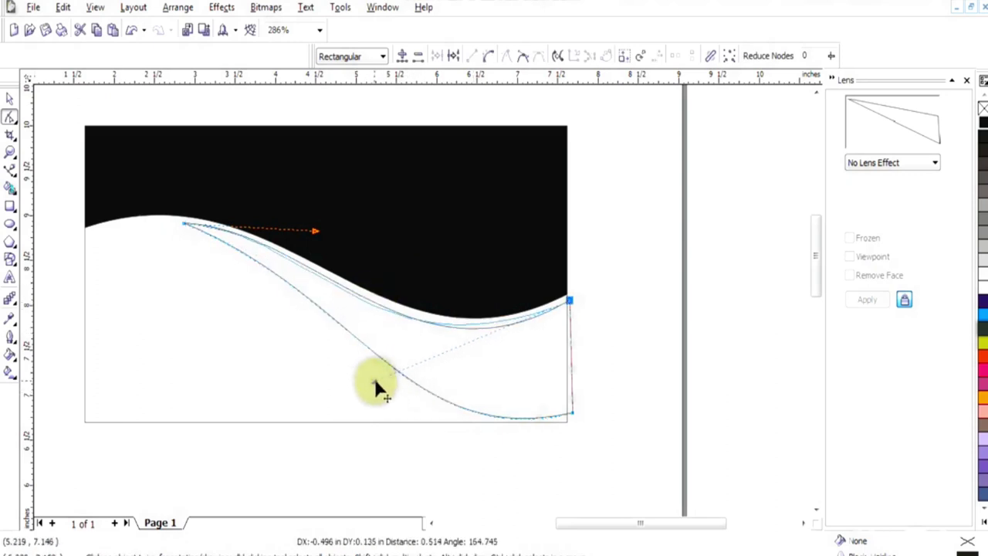
# Move the top-left node further left and adjust handles so the swoosh hugs the wave
pyautogui.moveTo(413, 395); pyautogui.dragTo(413, 395)
pyautogui.click(193, 227)
pyautogui.moveTo(194, 227); pyautogui.dragTo(187, 227)
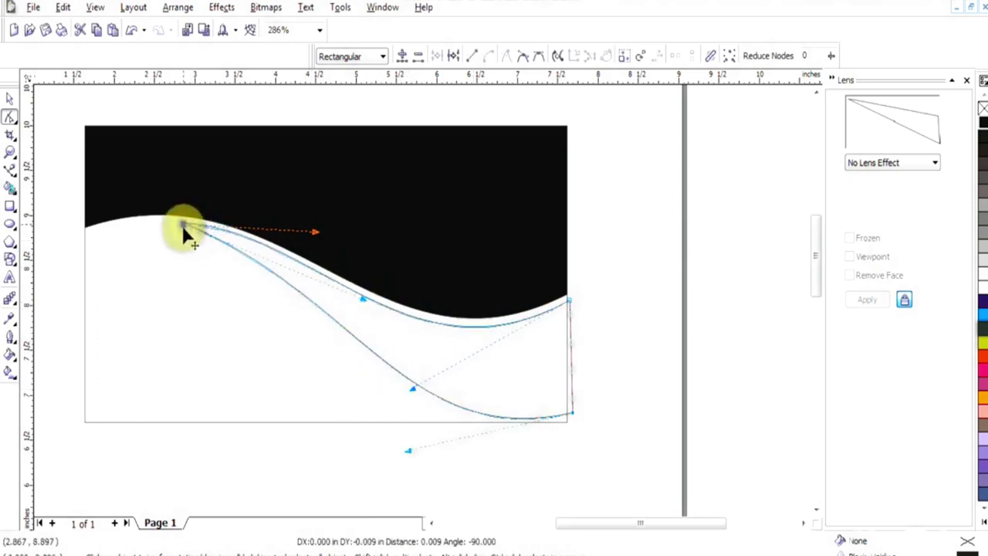
pyautogui.moveTo(363, 307); pyautogui.dragTo(335, 283)
pyautogui.moveTo(173, 233)
pyautogui.mouseDown()
pyautogui.moveTo(154, 224)
pyautogui.moveTo(161, 230)
pyautogui.mouseUp()
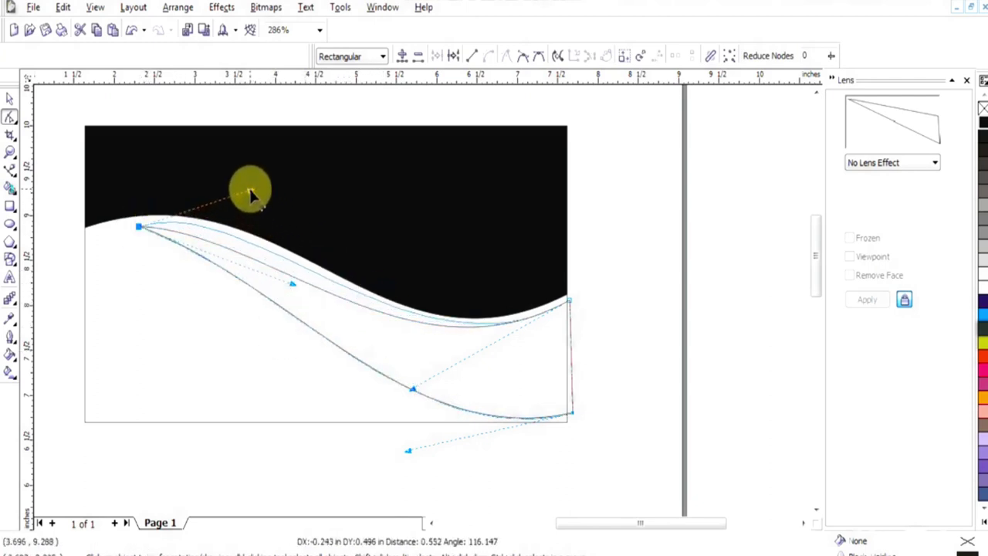
pyautogui.moveTo(251, 193); pyautogui.dragTo(251, 193)
pyautogui.moveTo(390, 399); pyautogui.dragTo(389, 399)
pyautogui.moveTo(249, 190); pyautogui.dragTo(276, 188)
pyautogui.click(391, 399)
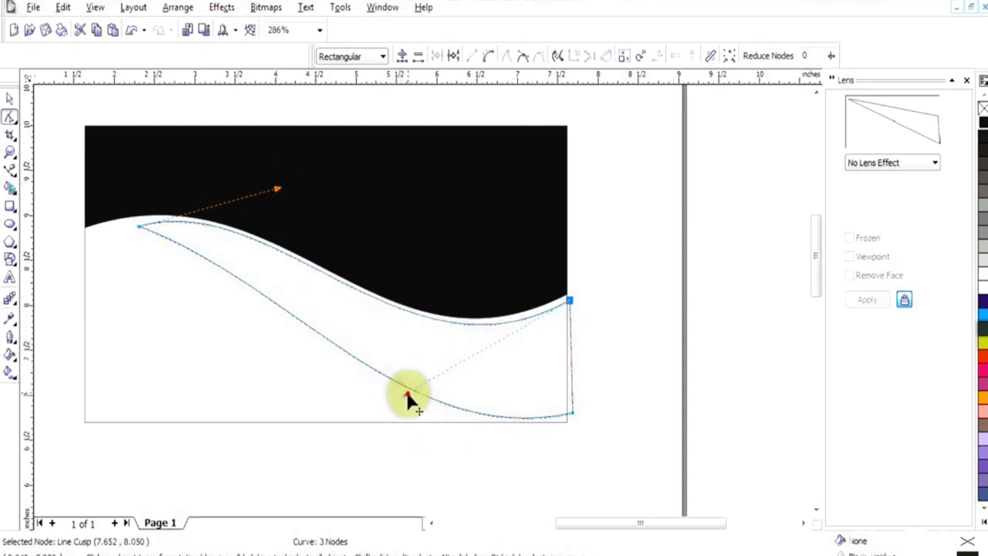
# Add a node on the lower curve and refine the swoosh's edges to match the wave
pyautogui.rightClick(280, 311)
pyautogui.click(297, 315)
pyautogui.moveTo(291, 287); pyautogui.dragTo(285, 211)
pyautogui.moveTo(575, 417); pyautogui.dragTo(570, 411)
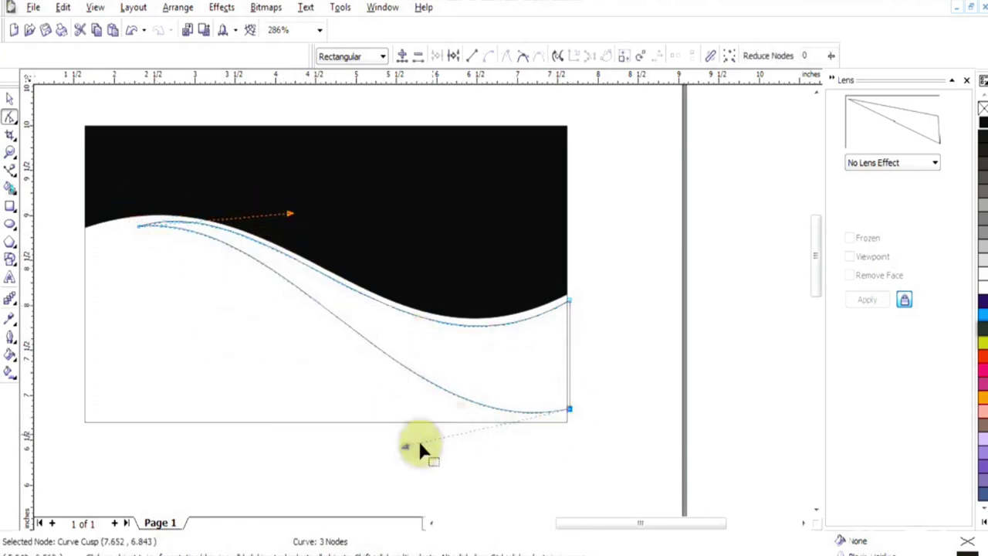
pyautogui.moveTo(296, 251); pyautogui.dragTo(299, 198)
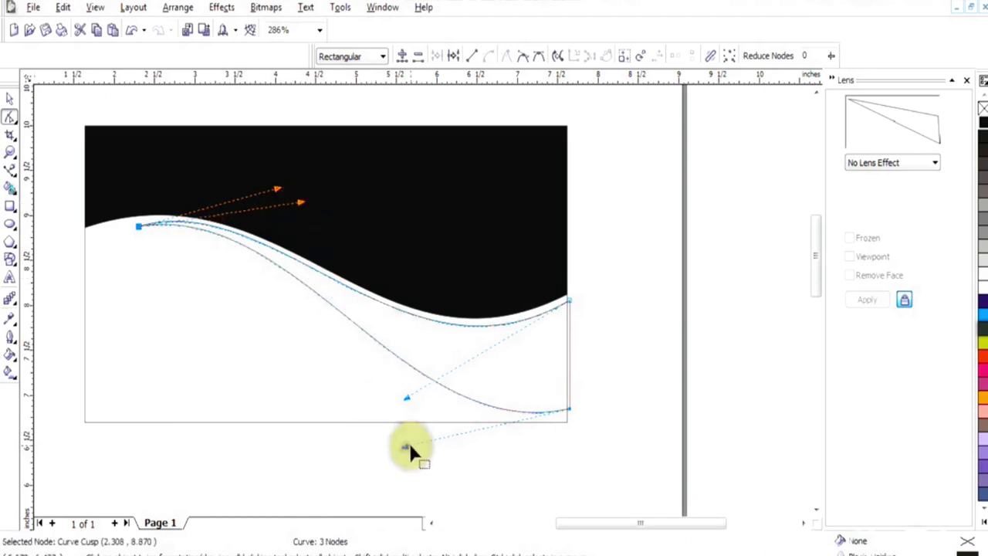
pyautogui.press('space')
pyautogui.click(632, 341)
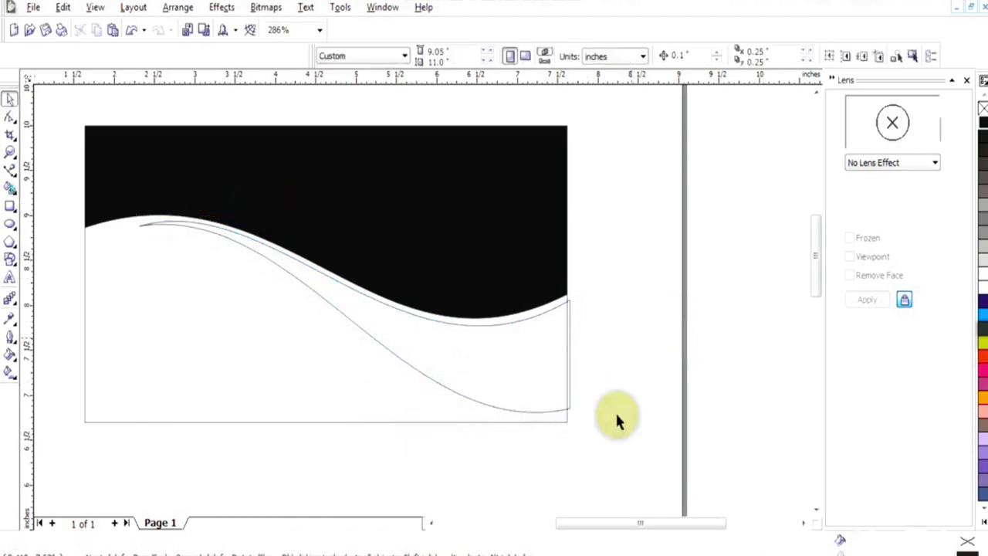
# Give the swoosh an orange-to-yellow fountain fill with a pale yellow end colour
pyautogui.click(544, 310)
pyautogui.click(381, 331)
pyautogui.doubleClick(356, 328)
pyautogui.press('F11')
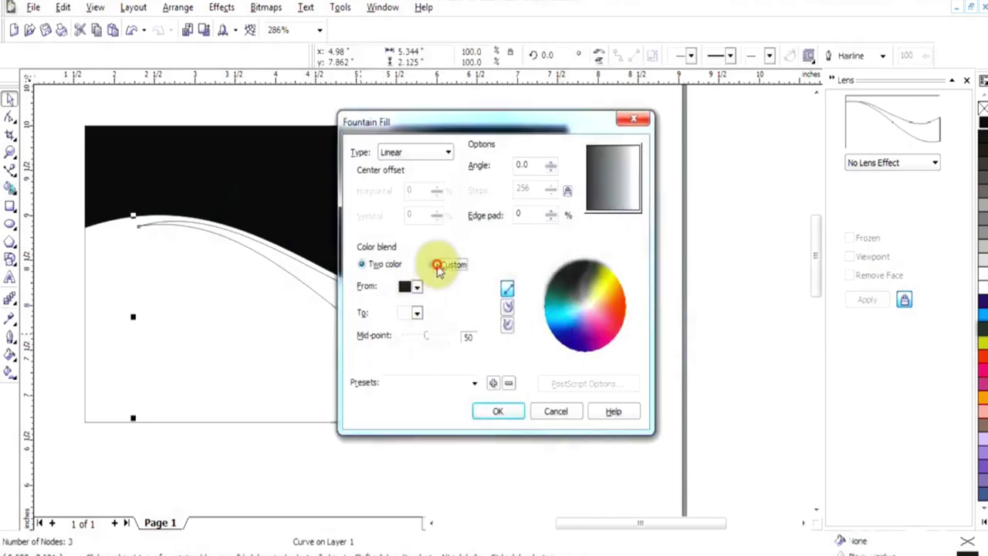
pyautogui.click(437, 266)
pyautogui.click(611, 290)
pyautogui.click(523, 310)
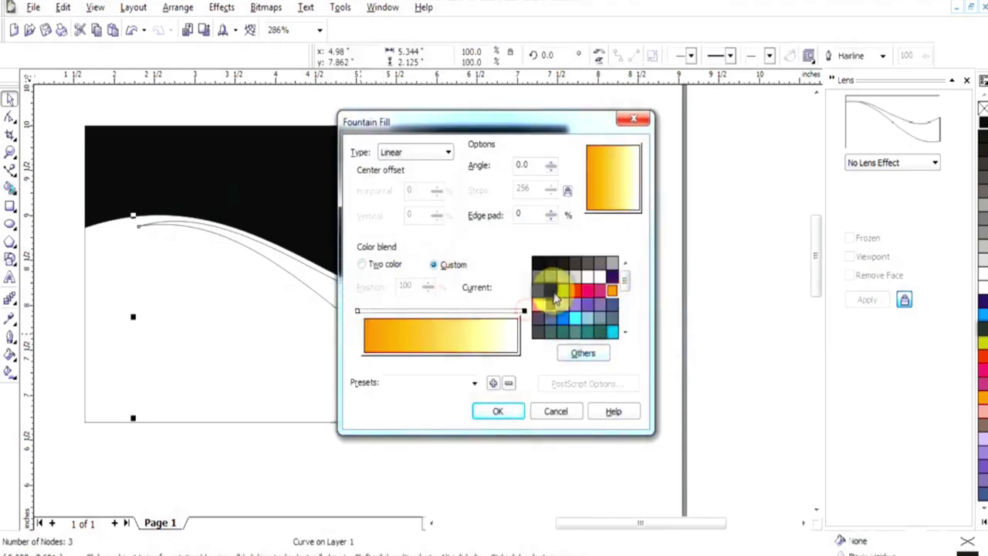
pyautogui.click(562, 290)
pyautogui.click(583, 353)
pyautogui.moveTo(760, 293)
pyautogui.mouseDown()
pyautogui.moveTo(756, 287)
pyautogui.moveTo(759, 296)
pyautogui.mouseUp()
pyautogui.moveTo(747, 147); pyautogui.dragTo(679, 129)
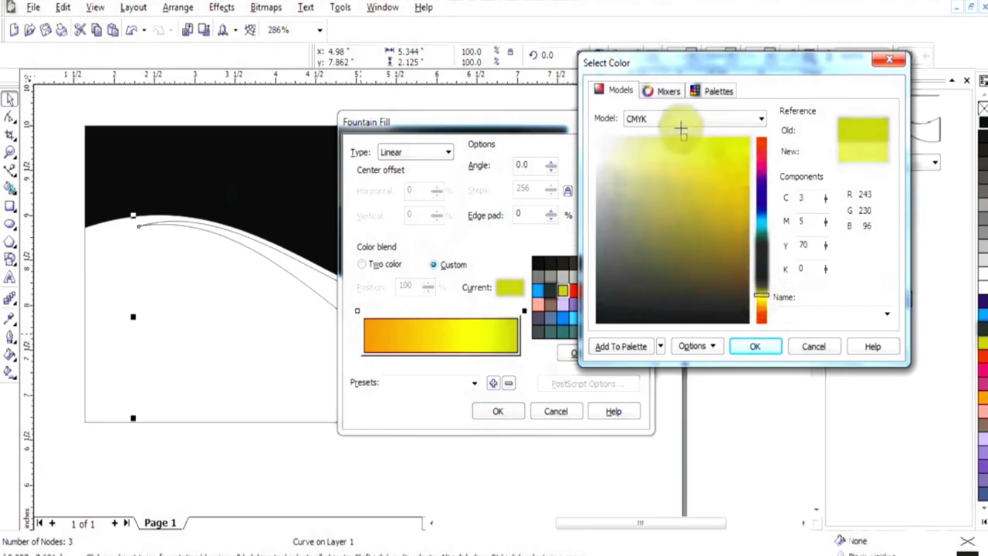
pyautogui.click(756, 346)
pyautogui.click(497, 410)
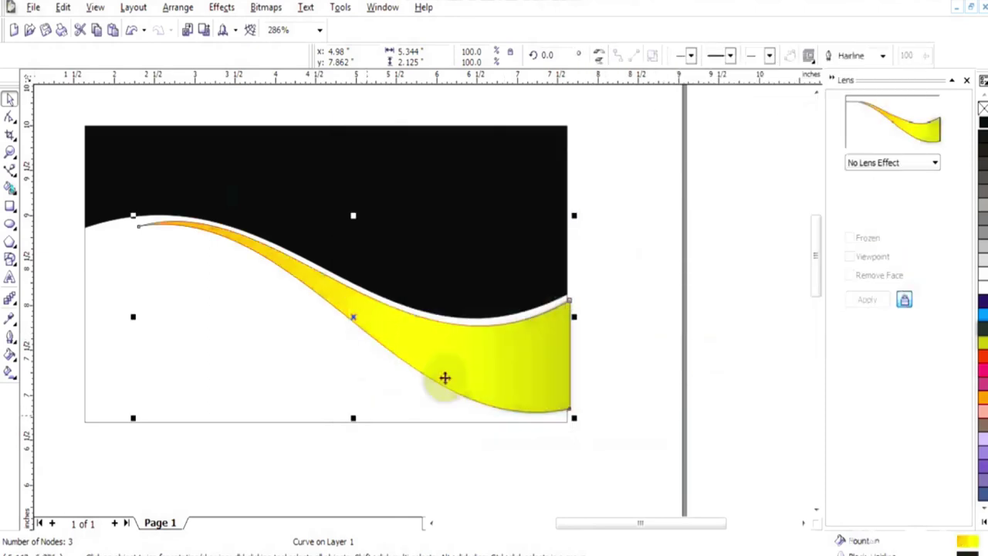
# Change the gradient to radial and drag its centre onto the band
pyautogui.click(11, 375)
pyautogui.click(409, 57)
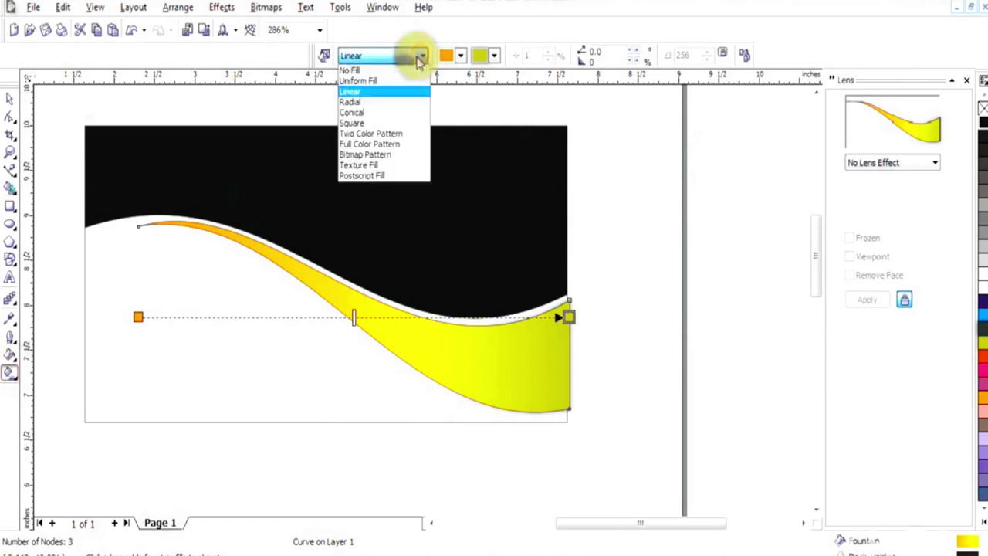
pyautogui.click(352, 101)
pyautogui.moveTo(353, 318); pyautogui.dragTo(459, 314)
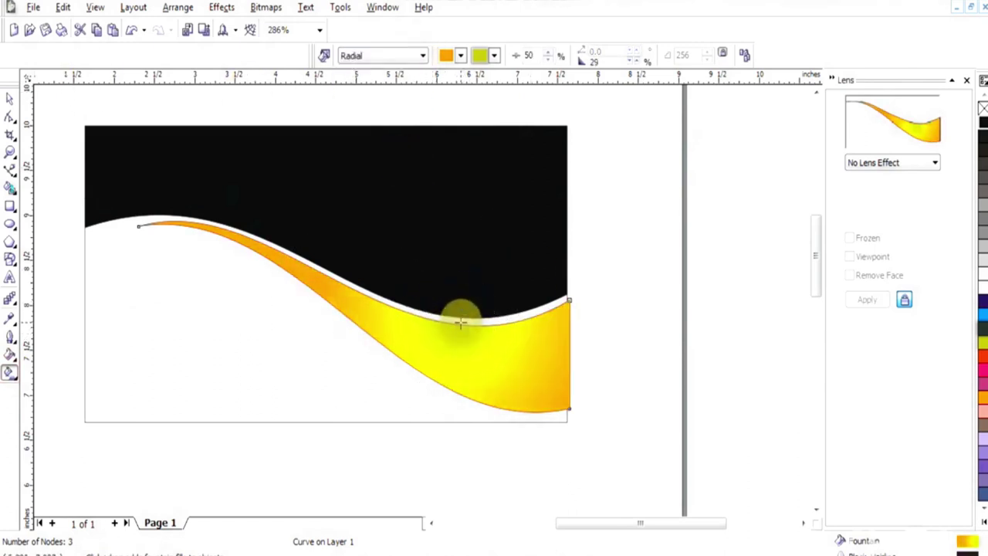
pyautogui.press('space')
pyautogui.rightClick(575, 326)
pyautogui.click(982, 108)
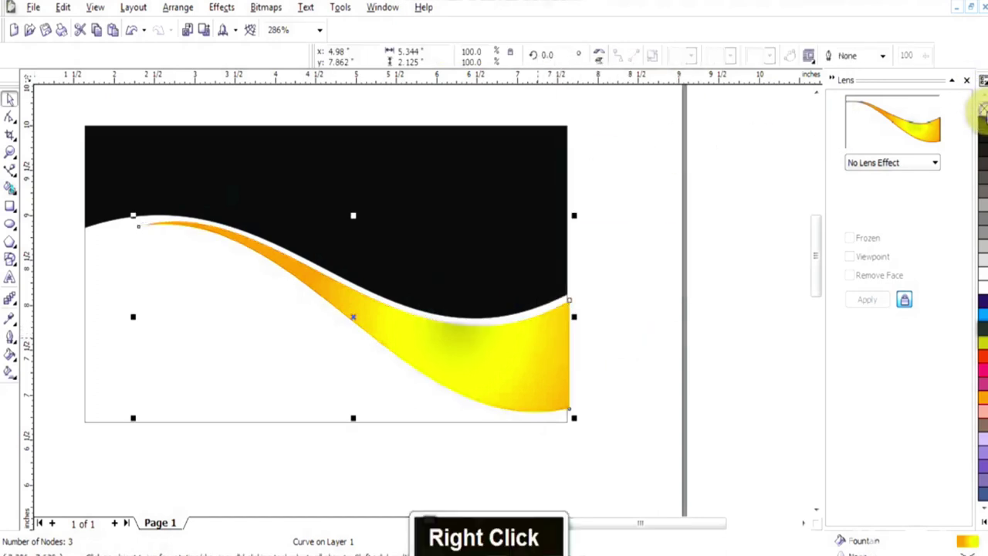
pyautogui.doubleClick(937, 183)
pyautogui.rightClick(840, 145)
# Undo the last change and draw a new triangle over the lower right of the swoosh band
pyautogui.hotkey('ctrl', 'z')
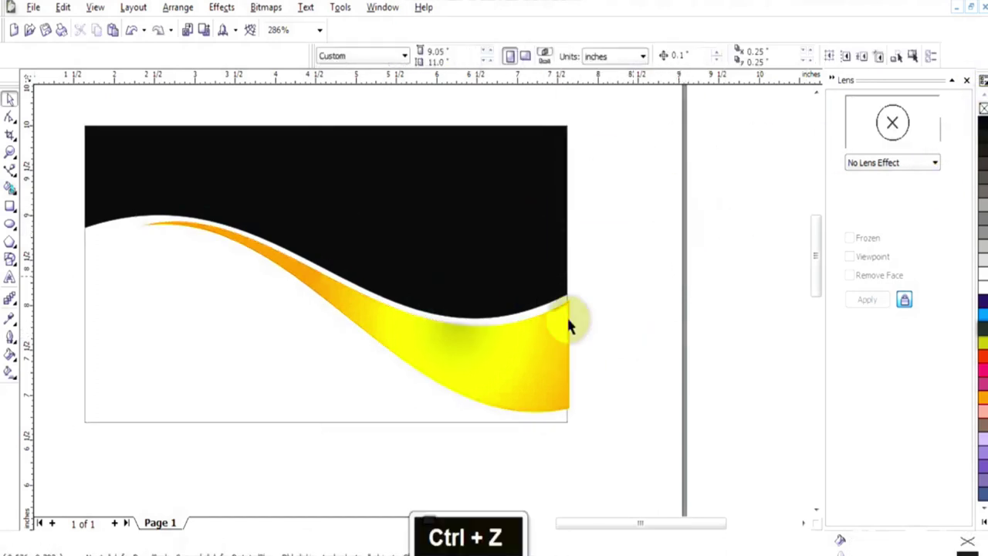
pyautogui.click(350, 308)
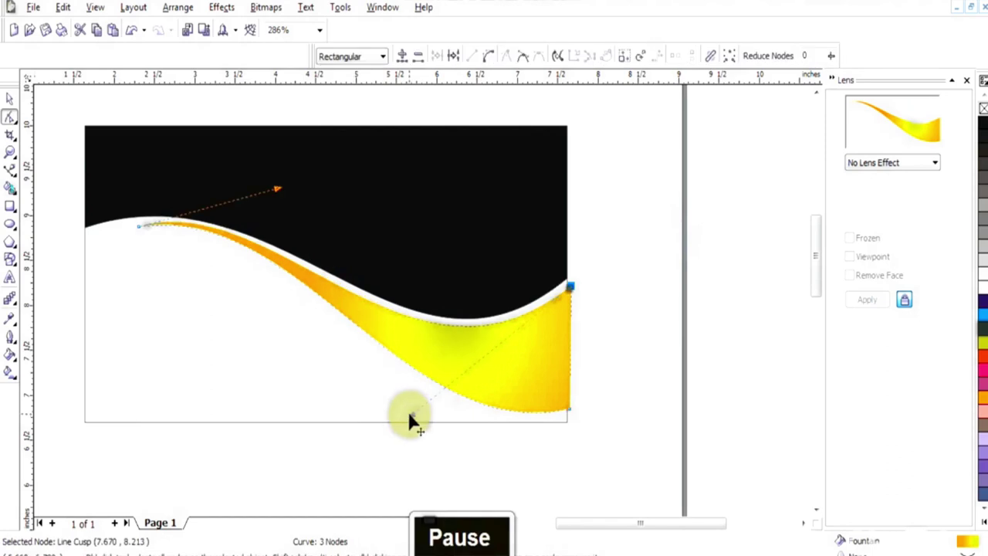
pyautogui.press('space')
pyautogui.doubleClick(549, 361)
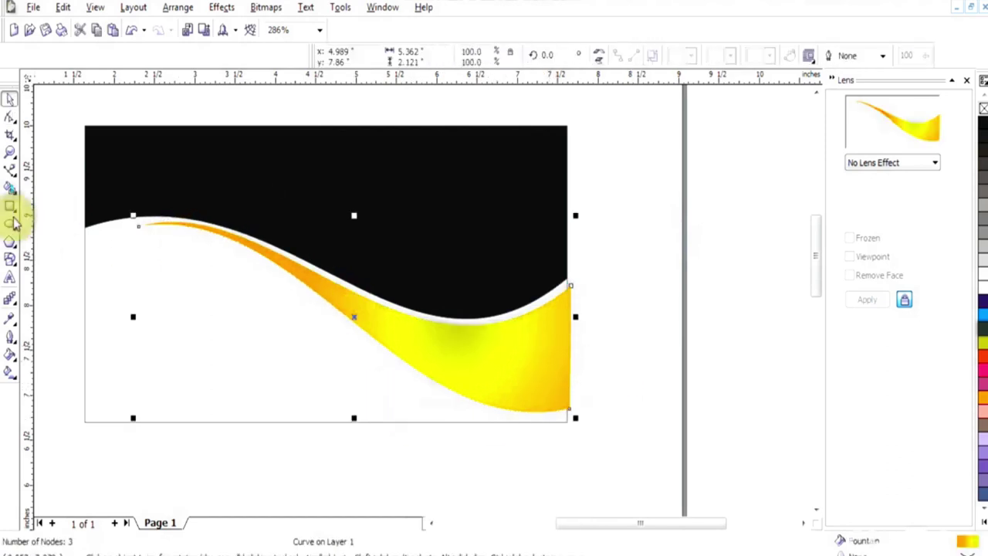
pyautogui.click(10, 169)
pyautogui.click(582, 379)
pyautogui.click(326, 272)
pyautogui.click(577, 280)
# Convert the triangle's long side to a curve and bend it to follow the swoosh
pyautogui.press('F10')
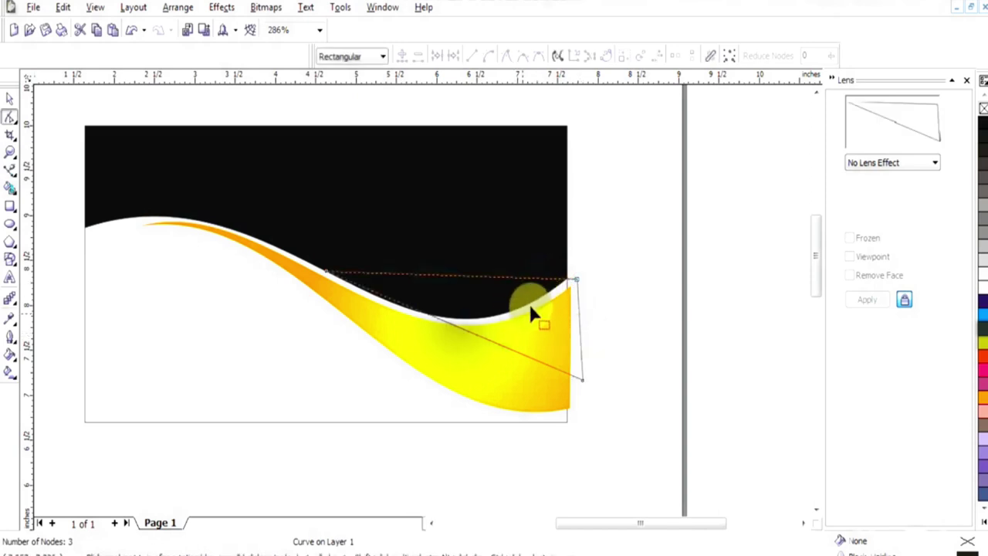
pyautogui.rightClick(512, 351)
pyautogui.click(551, 189)
pyautogui.moveTo(337, 283); pyautogui.dragTo(324, 291)
pyautogui.moveTo(497, 353); pyautogui.dragTo(414, 333)
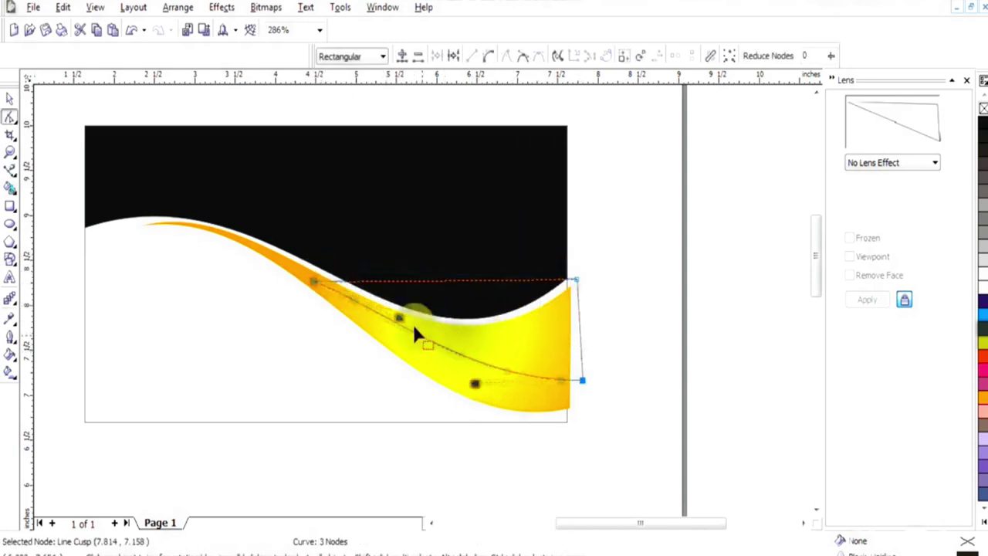
pyautogui.moveTo(599, 378); pyautogui.dragTo(461, 416)
pyautogui.moveTo(578, 388); pyautogui.dragTo(579, 379)
# Pull the top right handle down to reshape the overlay, then begin a yellow uniform fill
pyautogui.press('space')
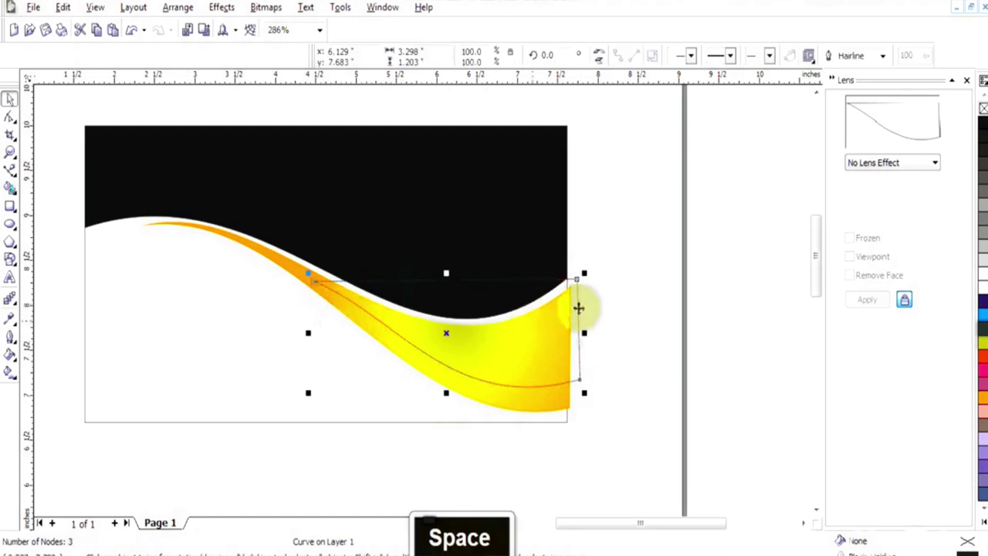
pyautogui.press('F10')
pyautogui.click(577, 278)
pyautogui.rightClick(544, 280)
pyautogui.press('Escape')
pyautogui.moveTo(515, 281); pyautogui.dragTo(499, 308)
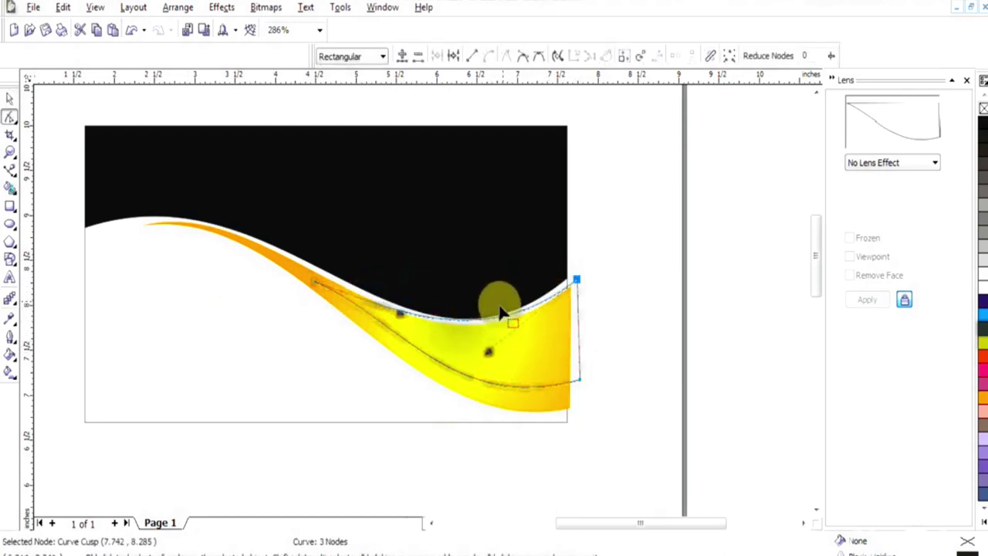
pyautogui.press('space')
pyautogui.doubleClick(963, 533)
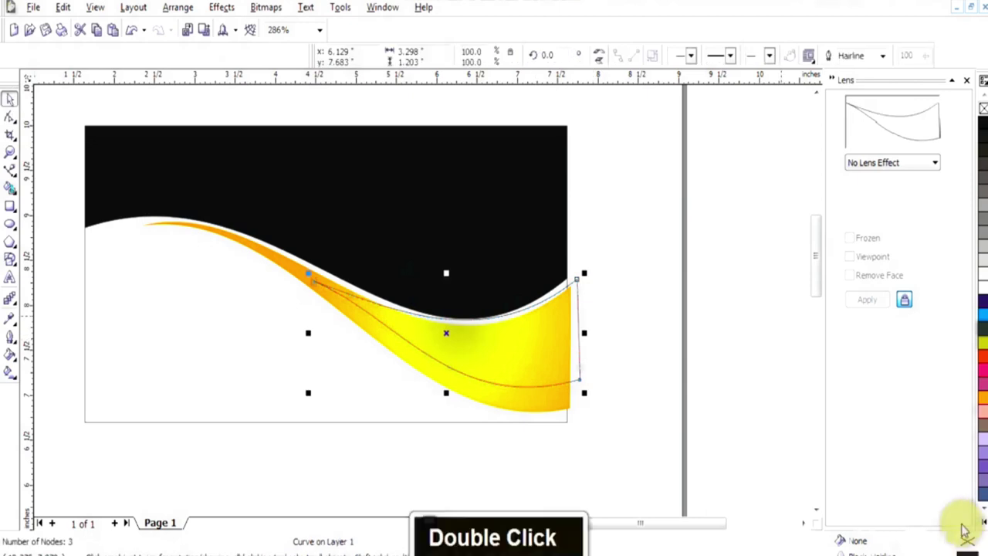
pyautogui.moveTo(765, 301); pyautogui.dragTo(763, 305)
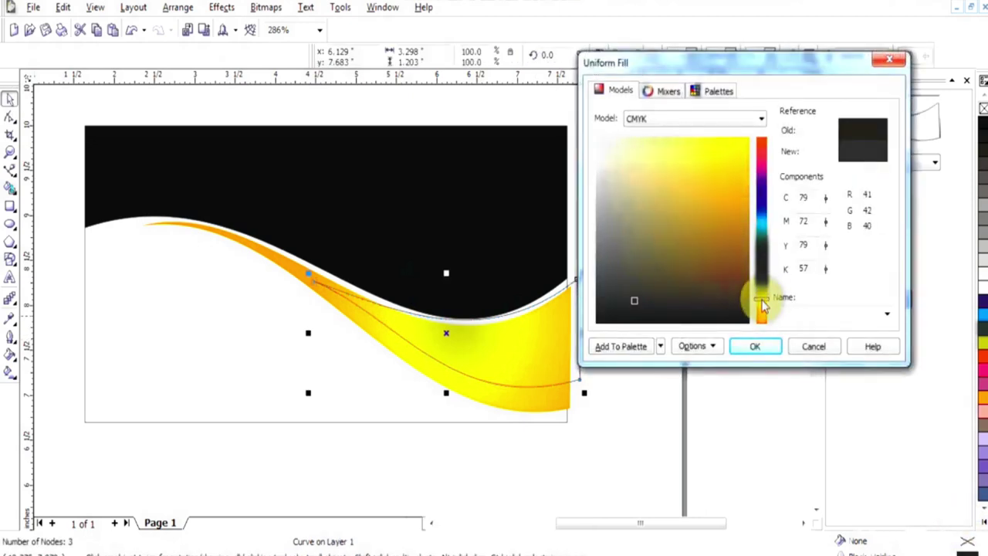
# Set the overlay shape's uniform fill to a bright yellow
pyautogui.moveTo(741, 188); pyautogui.dragTo(730, 148)
pyautogui.click(755, 346)
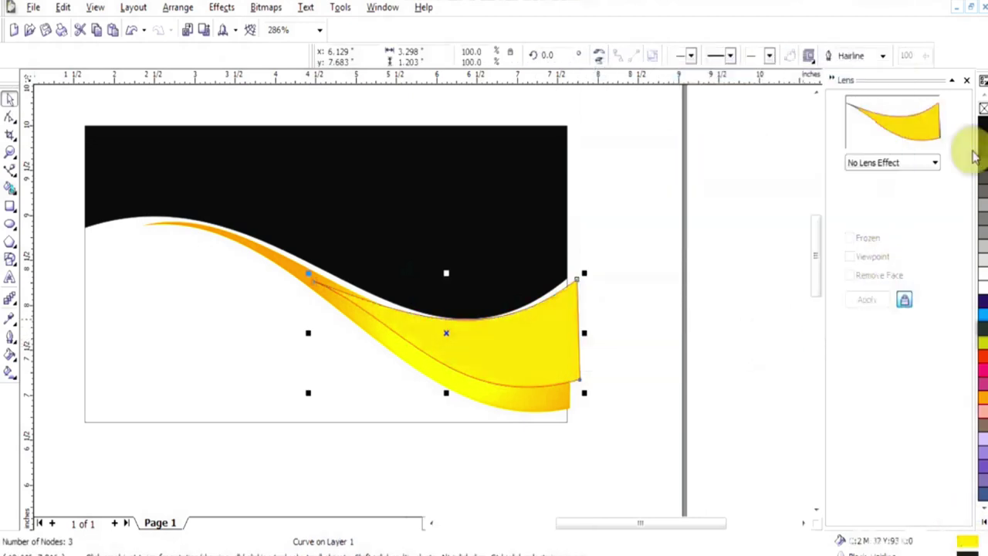
pyautogui.rightClick(875, 229)
pyautogui.press('space')
# Fade the overlay with a horizontal linear transparency toward the left, tilted slightly
pyautogui.doubleClick(10, 298)
pyautogui.click(135, 307)
pyautogui.moveTo(605, 325); pyautogui.dragTo(397, 325)
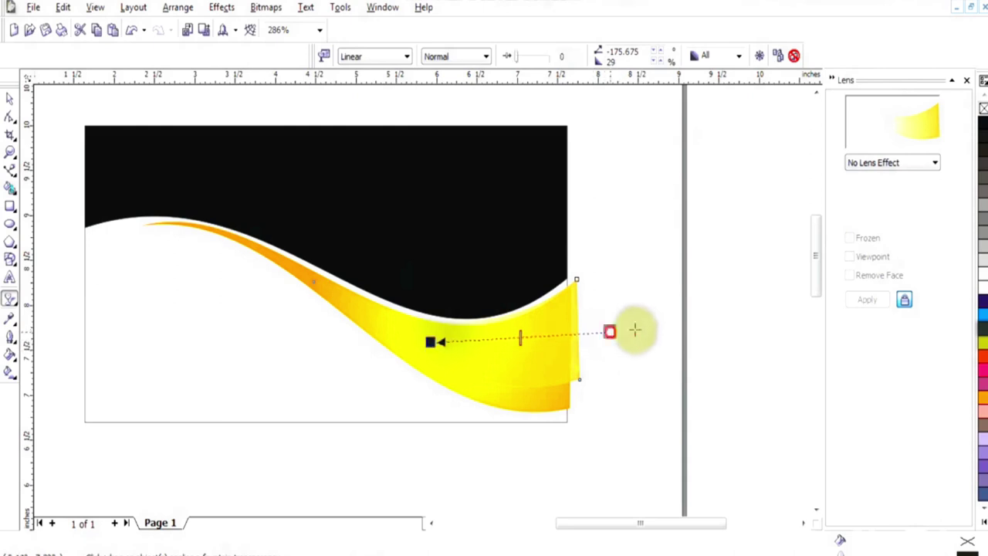
pyautogui.press('space')
pyautogui.rightClick(971, 86)
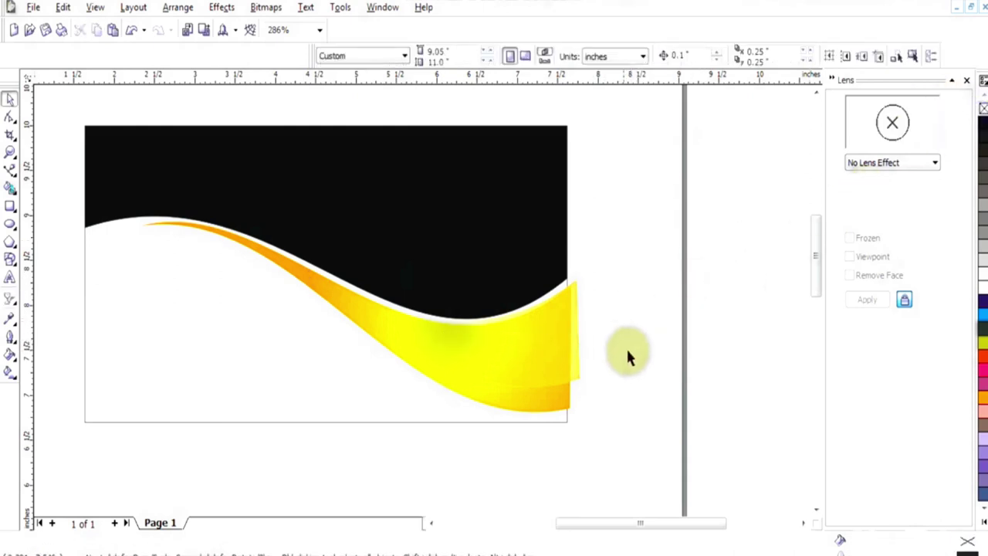
pyautogui.click(571, 369)
pyautogui.click(10, 299)
pyautogui.moveTo(605, 325)
pyautogui.mouseDown()
pyautogui.moveTo(631, 324)
pyautogui.moveTo(594, 332)
pyautogui.mouseUp()
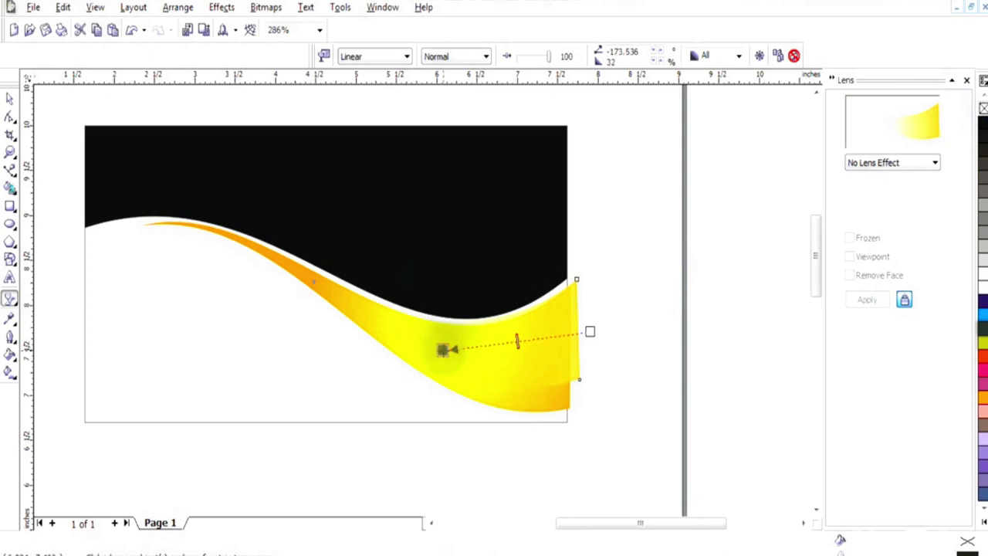
pyautogui.press('space')
pyautogui.press('Pause')
pyautogui.press('F2')
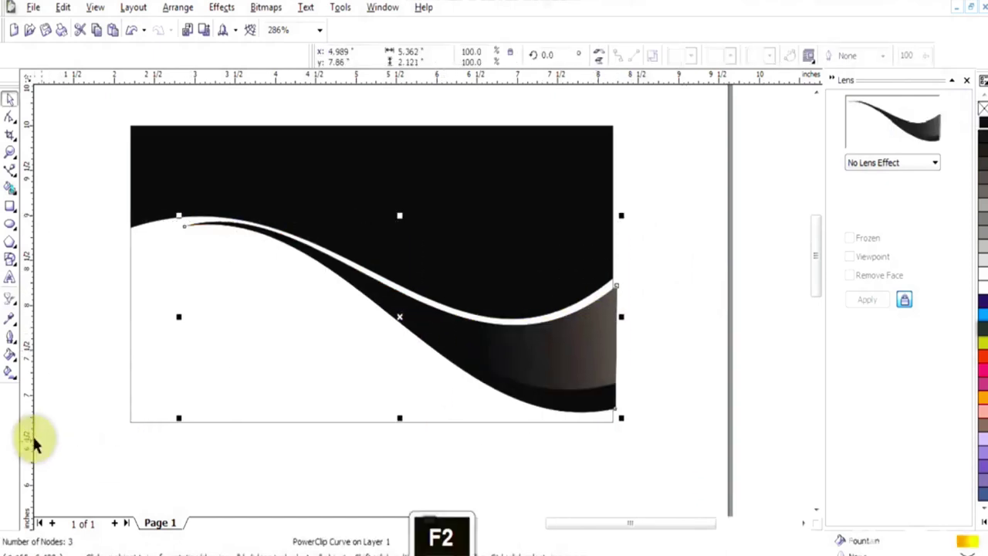
# Draw a line from the swoosh's left tip to the band's right edge and bend its first segment into a curve
pyautogui.click(10, 169)
pyautogui.click(218, 176)
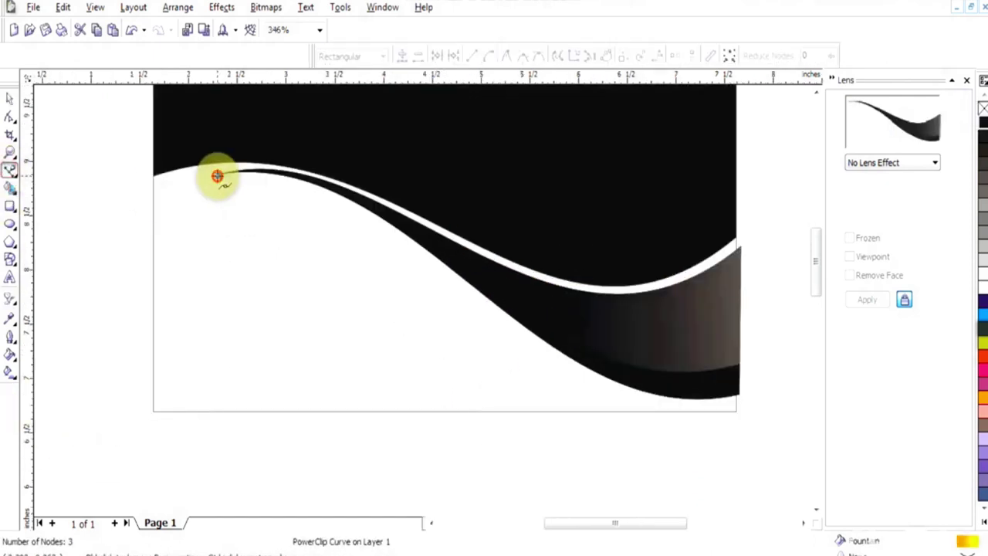
pyautogui.doubleClick(731, 309)
pyautogui.moveTo(216, 185); pyautogui.dragTo(494, 254)
pyautogui.rightClick(494, 255)
pyautogui.click(523, 308)
pyautogui.moveTo(578, 277); pyautogui.dragTo(588, 382)
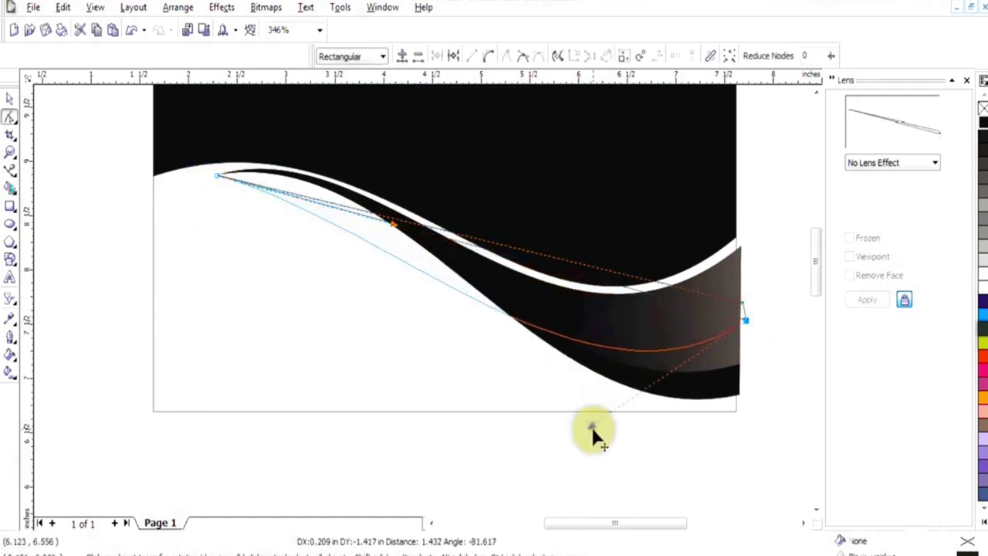
pyautogui.moveTo(593, 431); pyautogui.dragTo(591, 421)
pyautogui.moveTo(394, 225); pyautogui.dragTo(345, 131)
pyautogui.moveTo(586, 419); pyautogui.dragTo(580, 446)
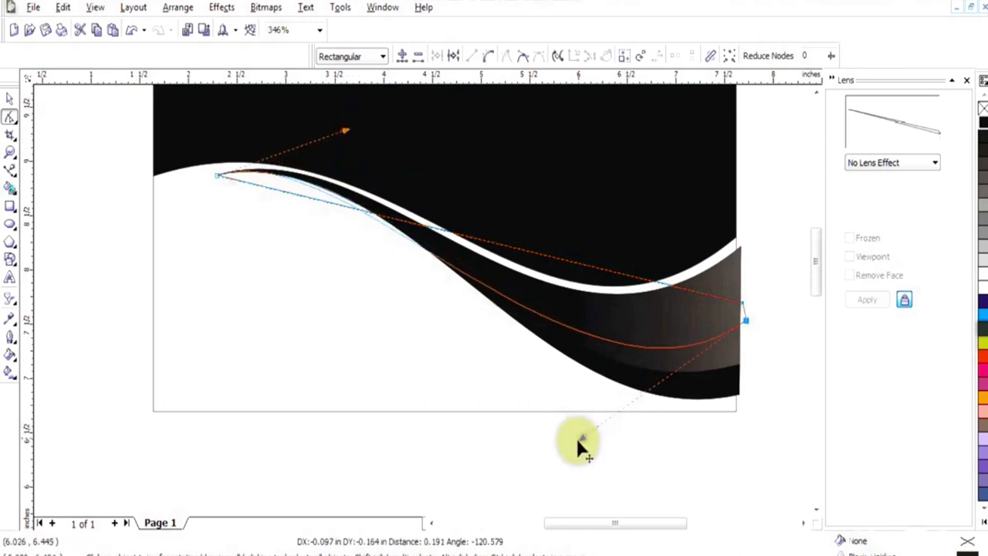
pyautogui.moveTo(353, 132); pyautogui.dragTo(375, 132)
pyautogui.moveTo(417, 193); pyautogui.dragTo(417, 193)
# Convert the stripe's second segment to a curve and shape its handles along the swoosh
pyautogui.rightClick(508, 253)
pyautogui.click(571, 312)
pyautogui.moveTo(575, 268); pyautogui.dragTo(605, 331)
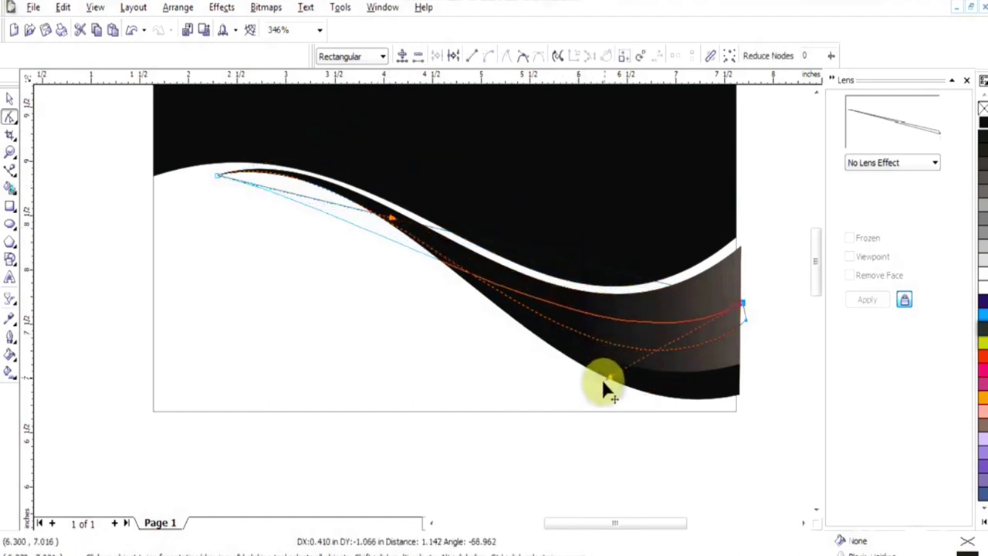
pyautogui.moveTo(583, 395); pyautogui.dragTo(584, 394)
pyautogui.moveTo(401, 216); pyautogui.dragTo(382, 124)
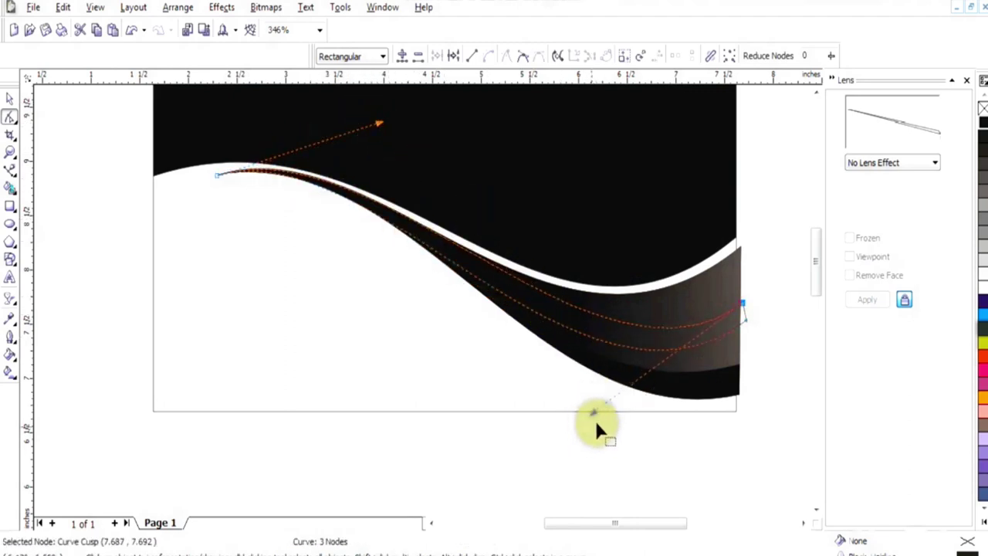
pyautogui.moveTo(378, 124)
pyautogui.mouseDown()
pyautogui.moveTo(392, 132)
pyautogui.moveTo(376, 122)
pyautogui.mouseUp()
pyautogui.moveTo(594, 411); pyautogui.dragTo(573, 420)
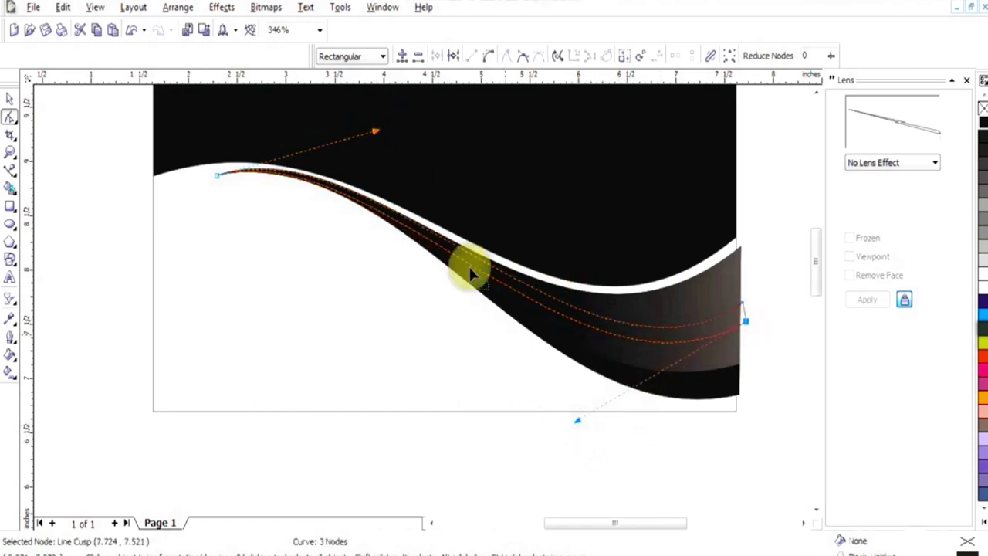
pyautogui.moveTo(377, 133); pyautogui.dragTo(376, 122)
pyautogui.moveTo(741, 320)
pyautogui.mouseDown()
pyautogui.moveTo(744, 308)
pyautogui.moveTo(746, 330)
pyautogui.mouseUp()
# Fill the new stripe with white
pyautogui.doubleClick(216, 175)
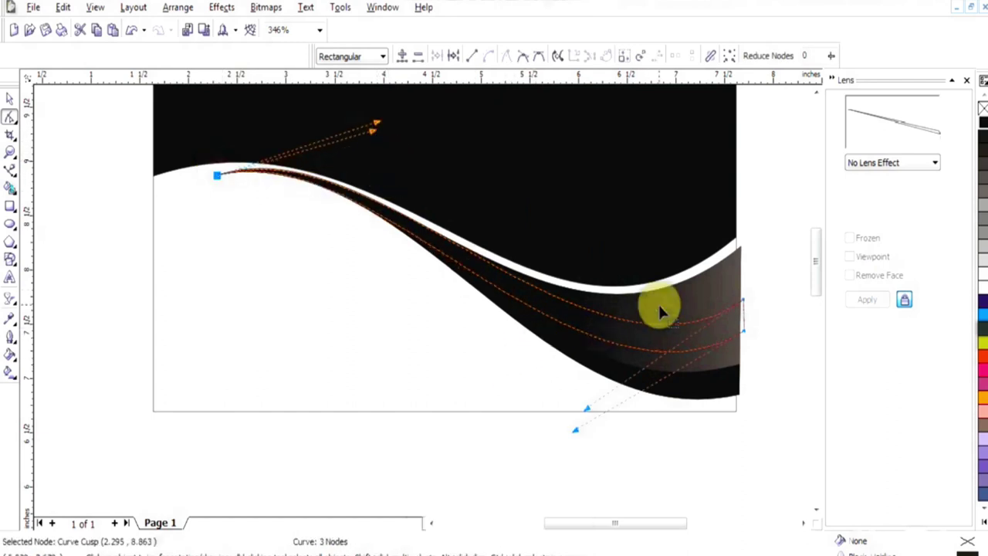
pyautogui.press('space')
pyautogui.rightClick(981, 287)
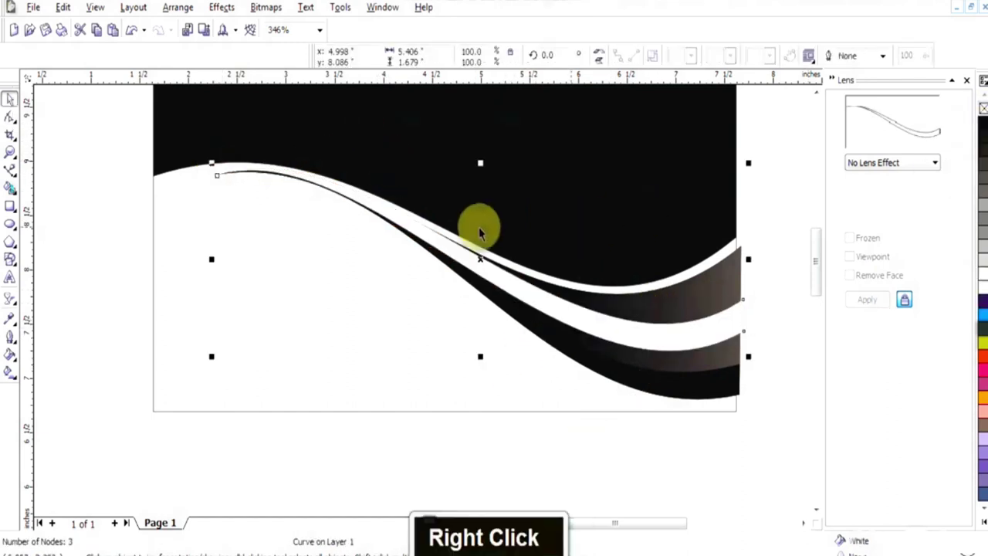
# Refine the stripe's left end node and fade the stripe with a linear transparency
pyautogui.press('F2')
pyautogui.moveTo(209, 154); pyautogui.dragTo(500, 361)
pyautogui.press('F10')
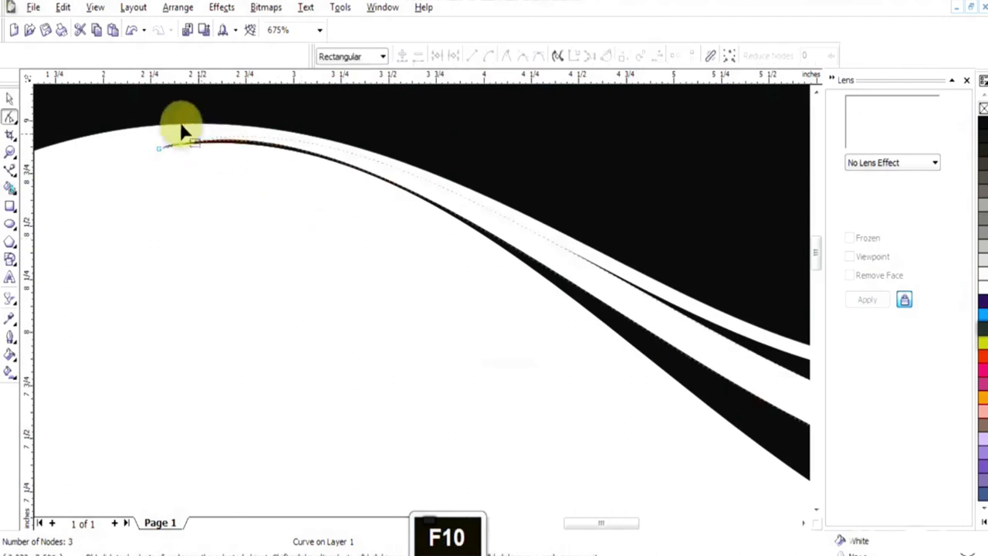
pyautogui.click(159, 148)
pyautogui.press('F3')
pyautogui.moveTo(461, 275); pyautogui.dragTo(458, 271)
pyautogui.press('t')
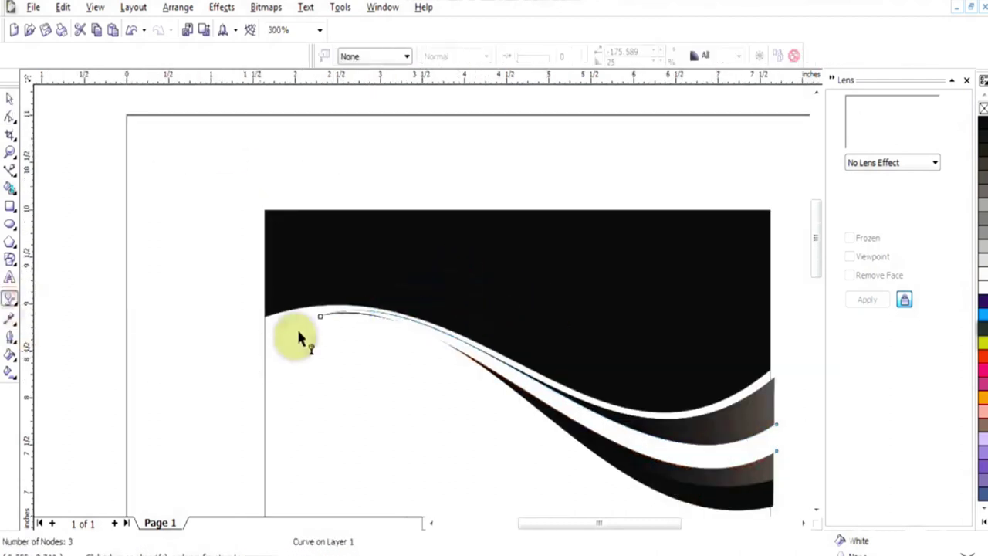
pyautogui.moveTo(709, 448); pyautogui.dragTo(697, 453)
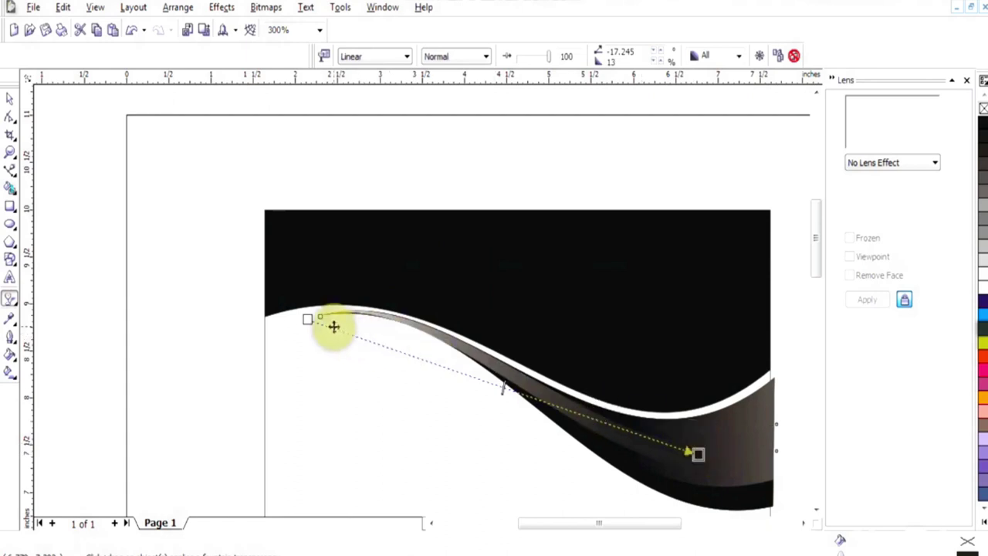
# Nudge the swoosh's left-tip end node so it tapers smoothly, then deselect everything
pyautogui.press('space')
pyautogui.press('F10')
pyautogui.press('F2')
pyautogui.moveTo(283, 352); pyautogui.dragTo(361, 280)
pyautogui.press('F3')
pyautogui.press('F3')
pyautogui.moveTo(524, 270); pyautogui.dragTo(535, 240)
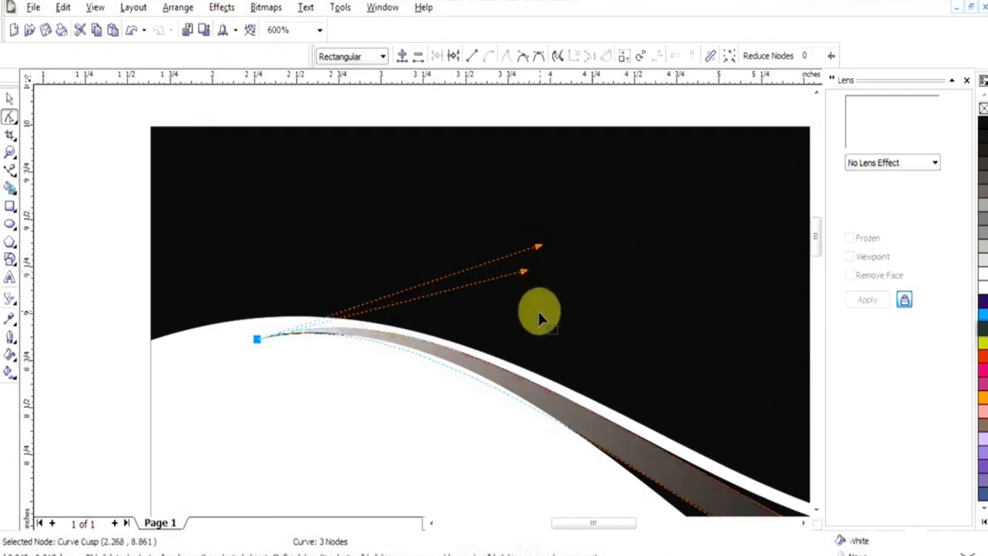
pyautogui.press('F3')
pyautogui.press('space')
pyautogui.click(759, 309)
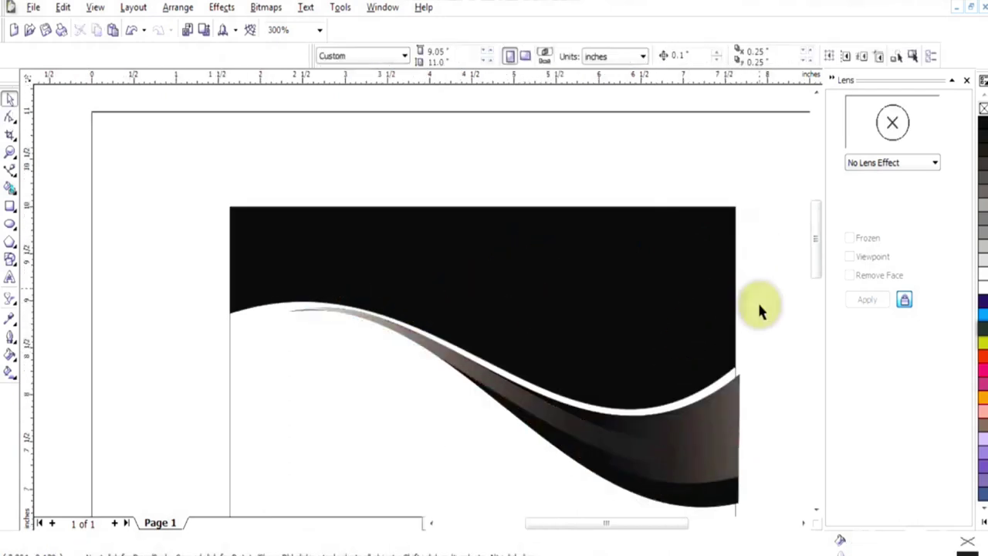
# Try PowerClipping the wave curve into a frame, then undo its placement inside the black rectangle
pyautogui.rightClick(702, 488)
pyautogui.press('Escape')
pyautogui.click(222, 7)
pyautogui.moveTo(239, 156)
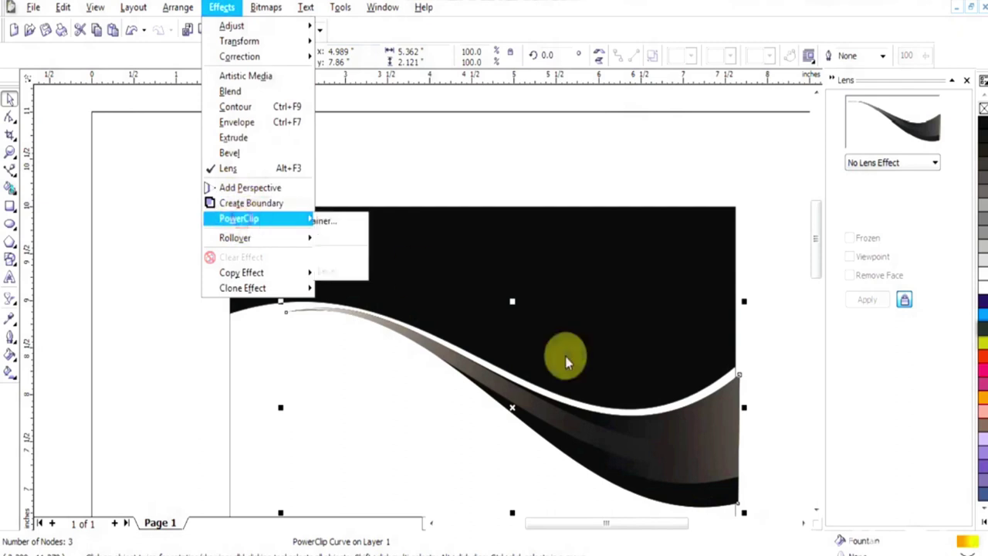
pyautogui.click(363, 220)
pyautogui.click(695, 480)
pyautogui.click(490, 322)
pyautogui.click(676, 492)
pyautogui.press('Return')
pyautogui.click(727, 507)
pyautogui.click(494, 323)
pyautogui.click(435, 282)
pyautogui.hotkey('ctrl', 'z')
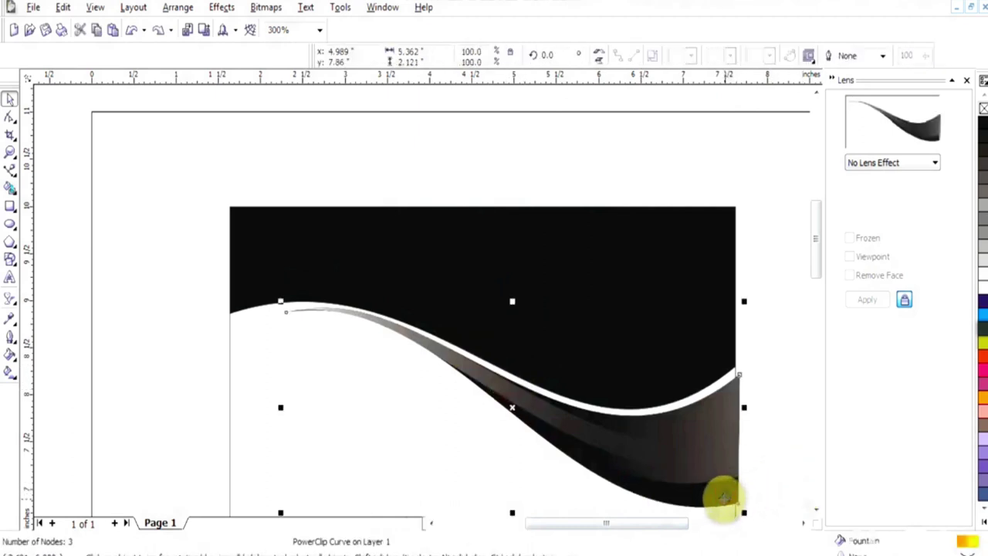
# PowerClip the gradient swoosh inside the wave shape
pyautogui.click(494, 380)
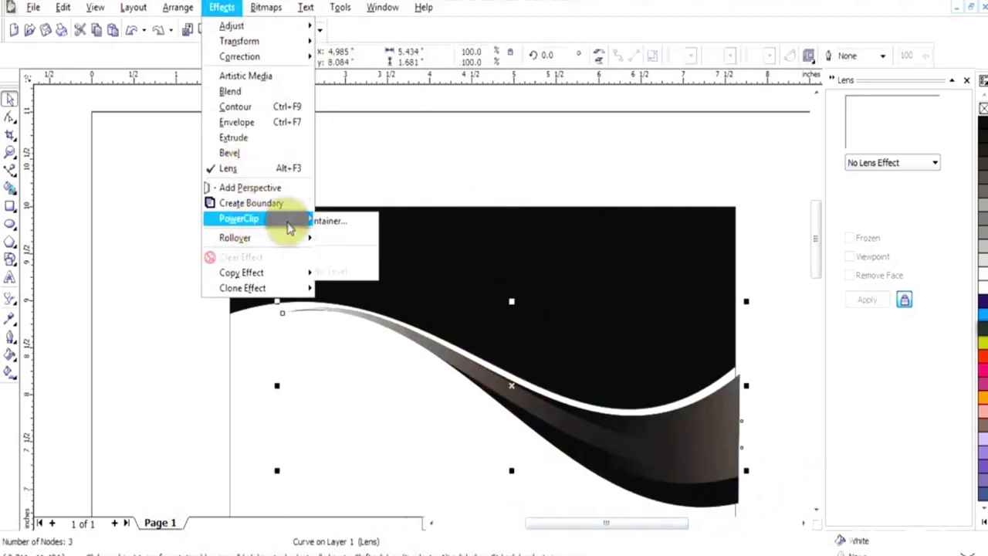
pyautogui.click(375, 220)
pyautogui.click(729, 494)
# Try extracting the contents and shortening the black rectangle, then undo those edits
pyautogui.rightClick(670, 411)
pyautogui.click(697, 136)
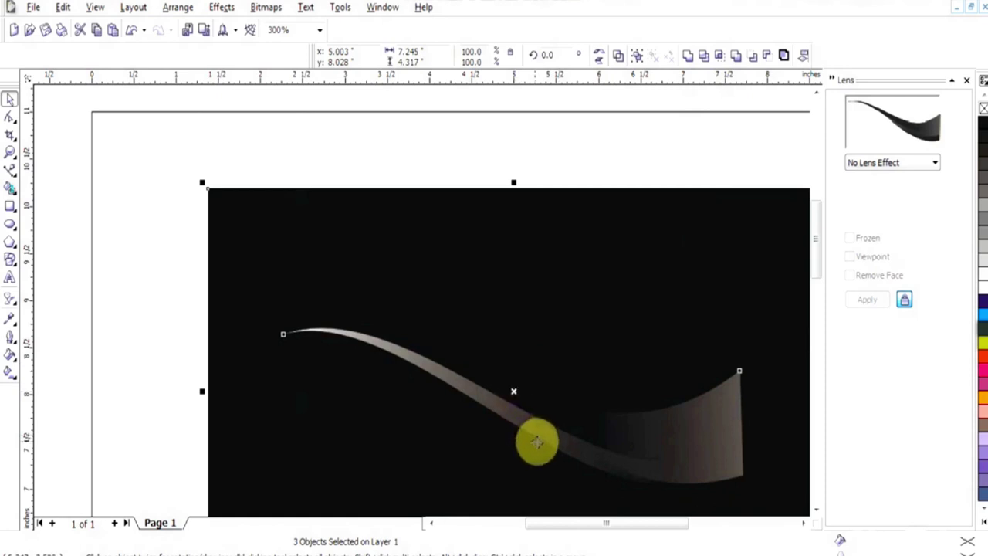
pyautogui.click(325, 196)
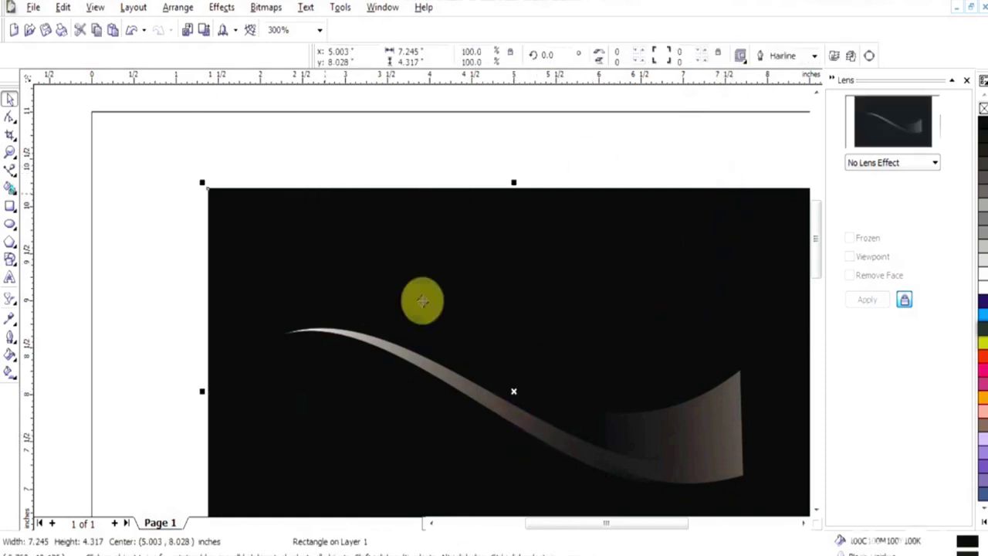
pyautogui.press('F3')
pyautogui.moveTo(517, 505); pyautogui.dragTo(517, 360)
pyautogui.hotkey('ctrl', 'z')
pyautogui.hotkey('ctrl', 'z')
pyautogui.hotkey('ctrl', 'z')
pyautogui.hotkey('ctrl', 'z')
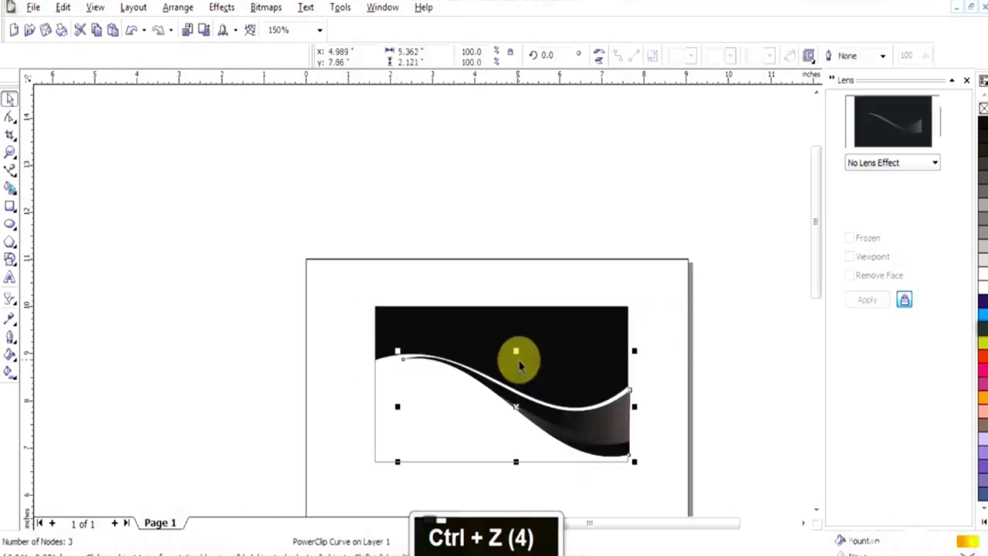
# Inside the wave's PowerClip contents, delete the old black rectangle and finish editing
pyautogui.rightClick(614, 417)
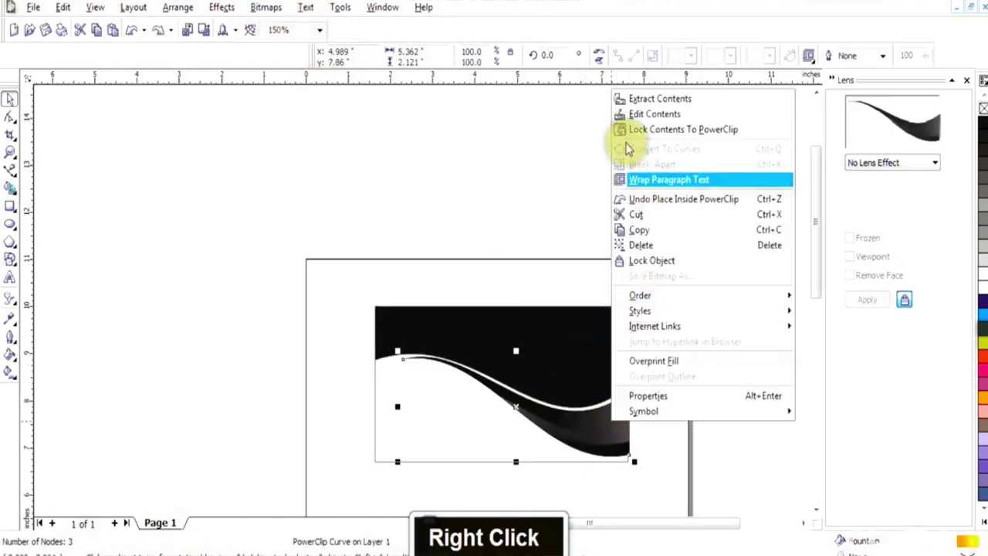
pyautogui.click(656, 114)
pyautogui.press('F2')
pyautogui.moveTo(542, 280); pyautogui.dragTo(324, 452)
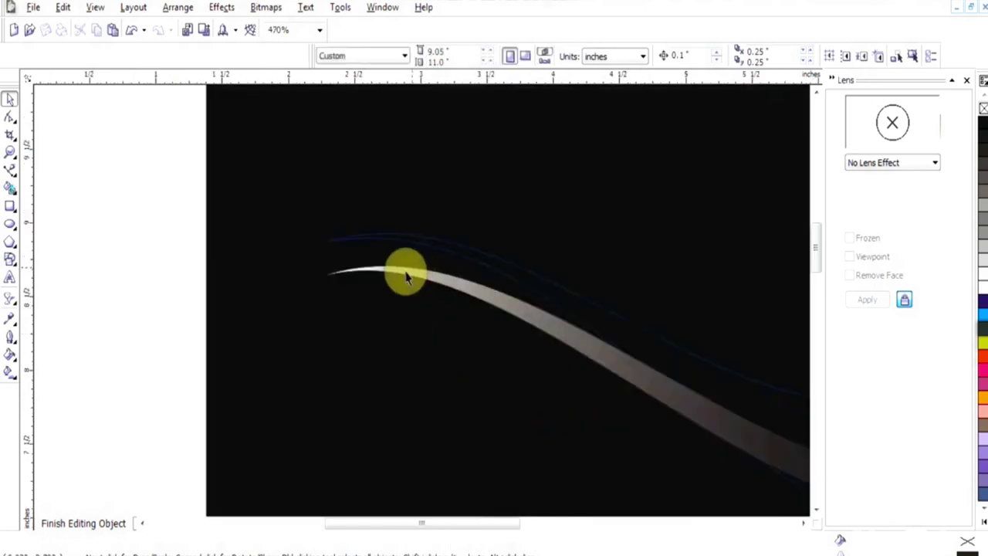
pyautogui.click(405, 242)
pyautogui.press('F3')
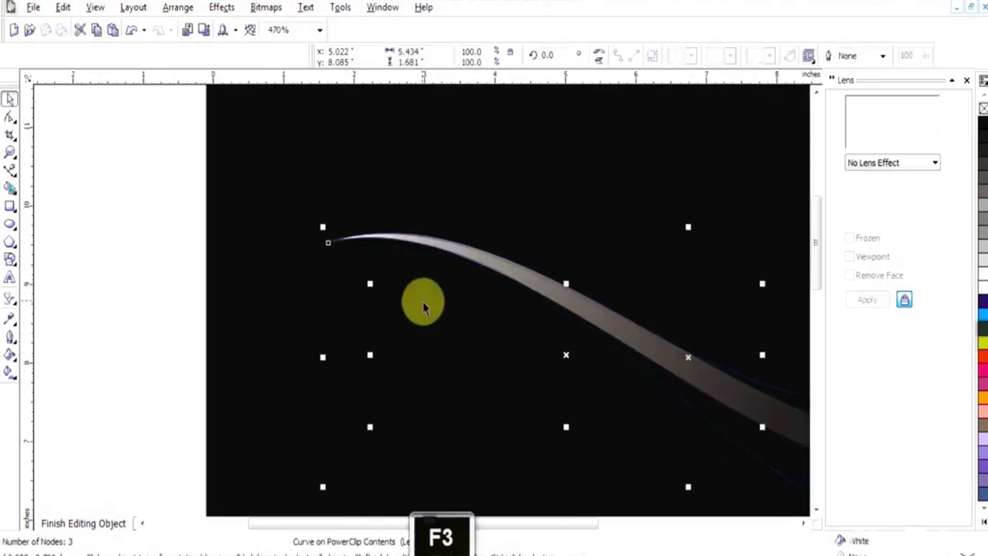
pyautogui.press('F4')
pyautogui.rightClick(581, 351)
pyautogui.doubleClick(728, 412)
pyautogui.press('Delete')
pyautogui.rightClick(611, 344)
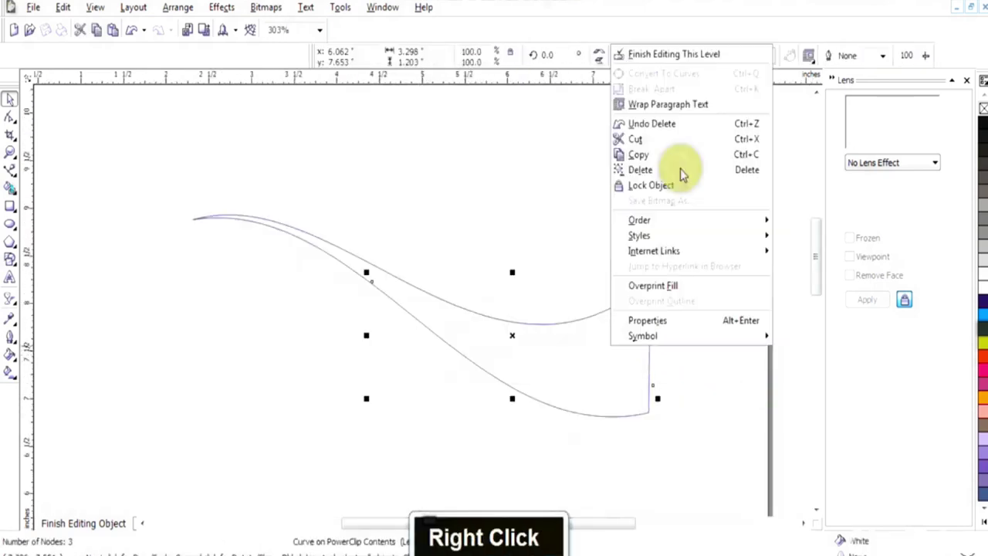
pyautogui.click(673, 55)
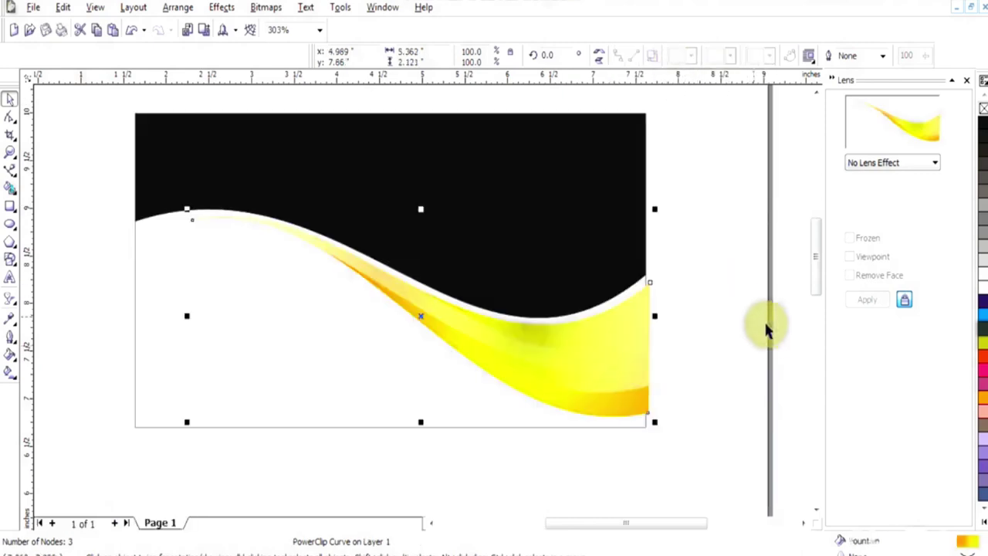
# Re-enter the contents and add a container-sized 7.38 × 3.464 in rectangle filled black
pyautogui.rightClick(629, 381)
pyautogui.click(662, 73)
pyautogui.press('F2')
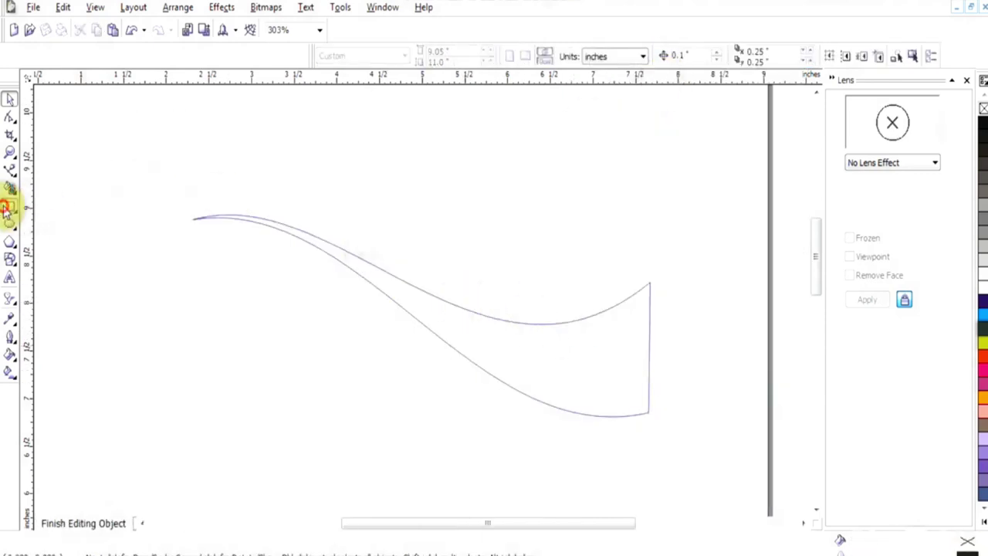
pyautogui.doubleClick(10, 206)
pyautogui.click(982, 123)
pyautogui.rightClick(982, 108)
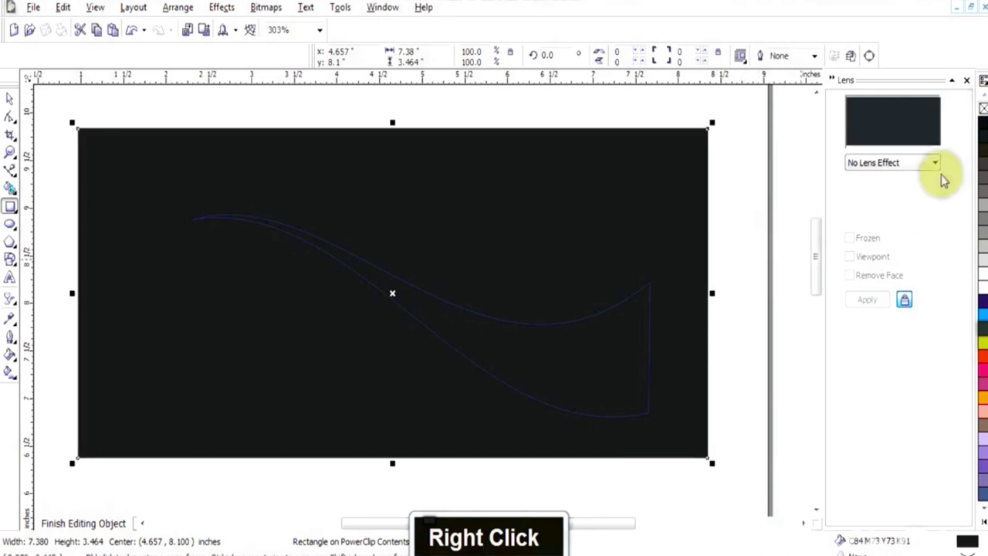
# Send the black rectangle behind the swoosh and refine the swoosh's curve with an added node
pyautogui.hotkey('shift', 'pagedown')
pyautogui.press('space')
pyautogui.click(540, 354)
pyautogui.press('F10')
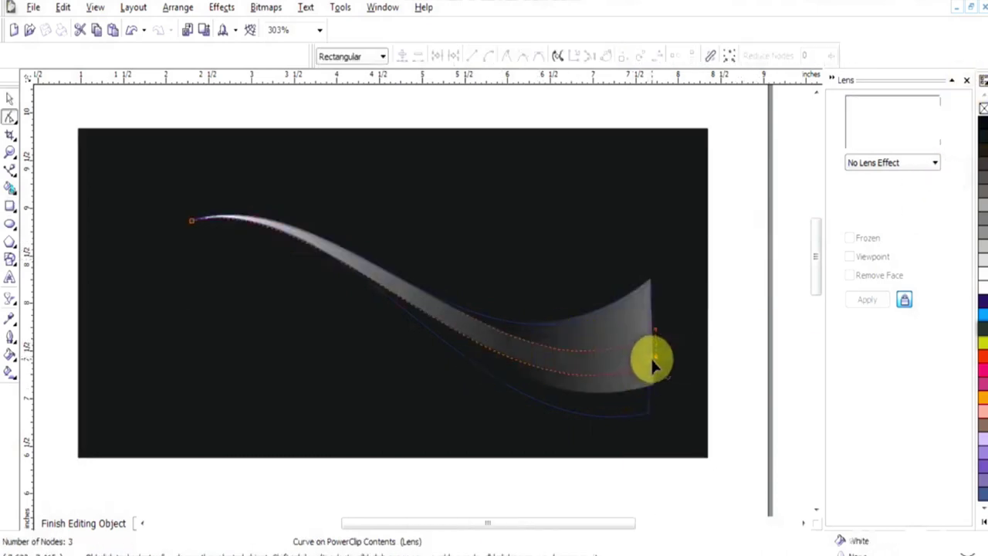
pyautogui.moveTo(334, 184); pyautogui.dragTo(338, 178)
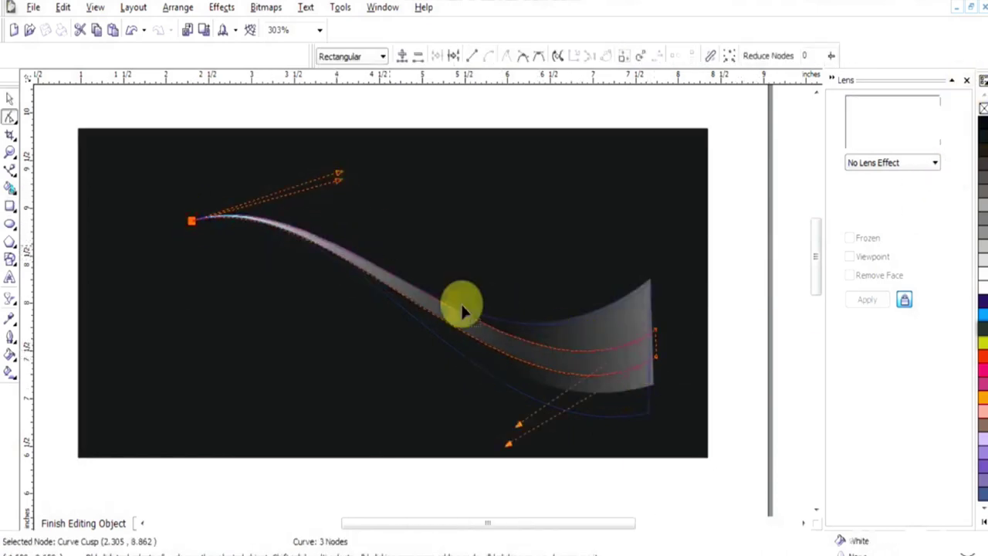
pyautogui.doubleClick(446, 309)
pyautogui.moveTo(446, 308); pyautogui.dragTo(446, 314)
pyautogui.click(360, 270)
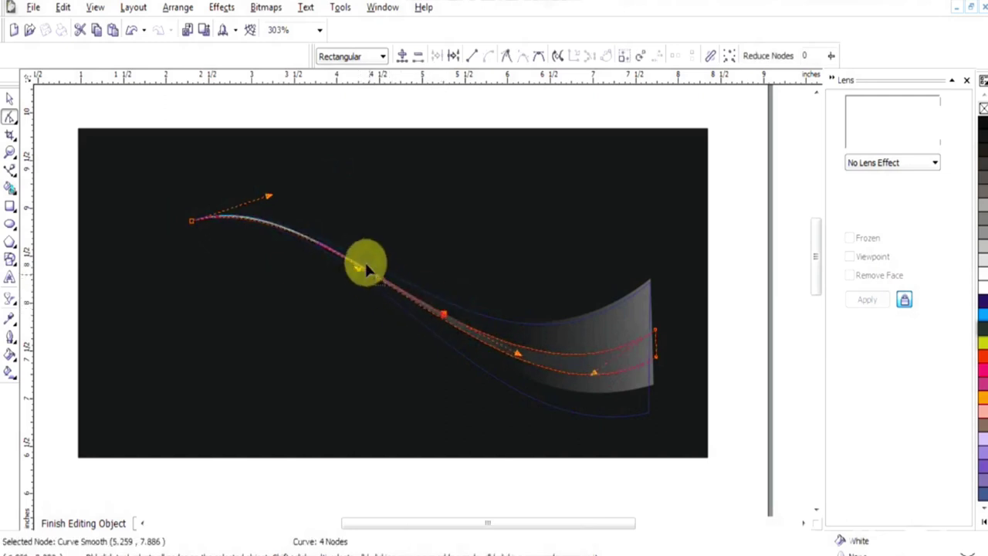
pyautogui.moveTo(370, 283); pyautogui.dragTo(365, 271)
pyautogui.moveTo(308, 226); pyautogui.dragTo(272, 205)
pyautogui.moveTo(446, 310); pyautogui.dragTo(447, 312)
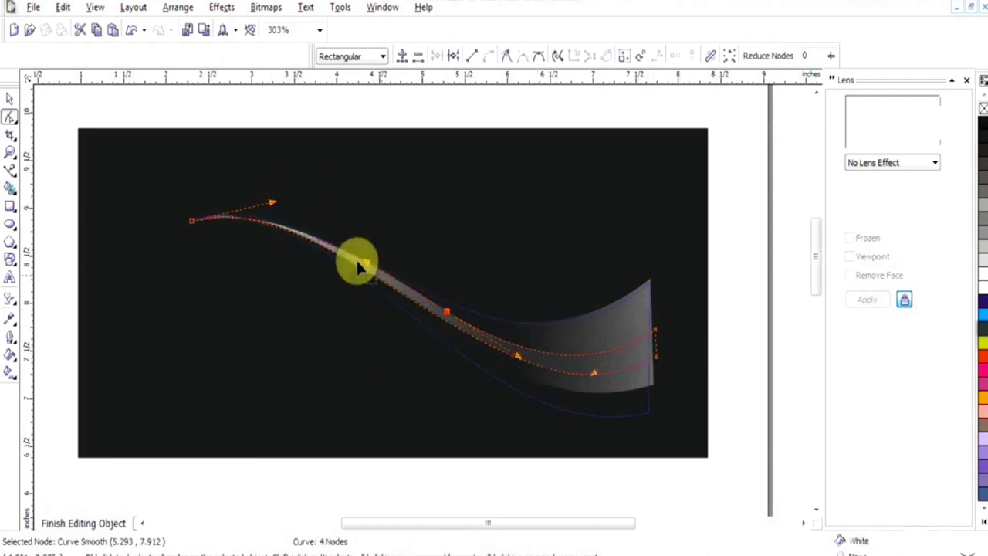
pyautogui.moveTo(366, 266); pyautogui.dragTo(368, 268)
# Check the swoosh's gradient fill settings and make a further small reshape of its segment
pyautogui.press('space')
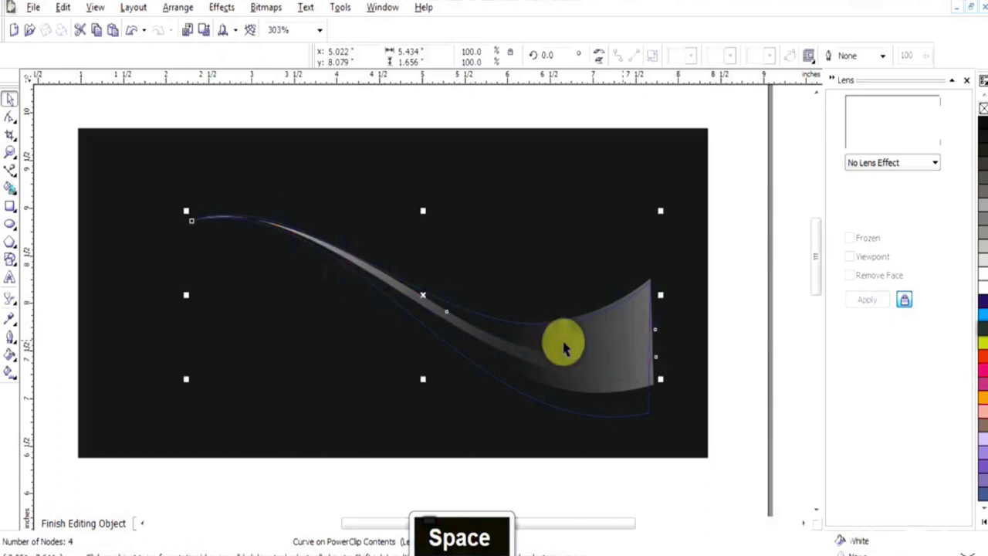
pyautogui.rightClick(476, 340)
pyautogui.click(392, 249)
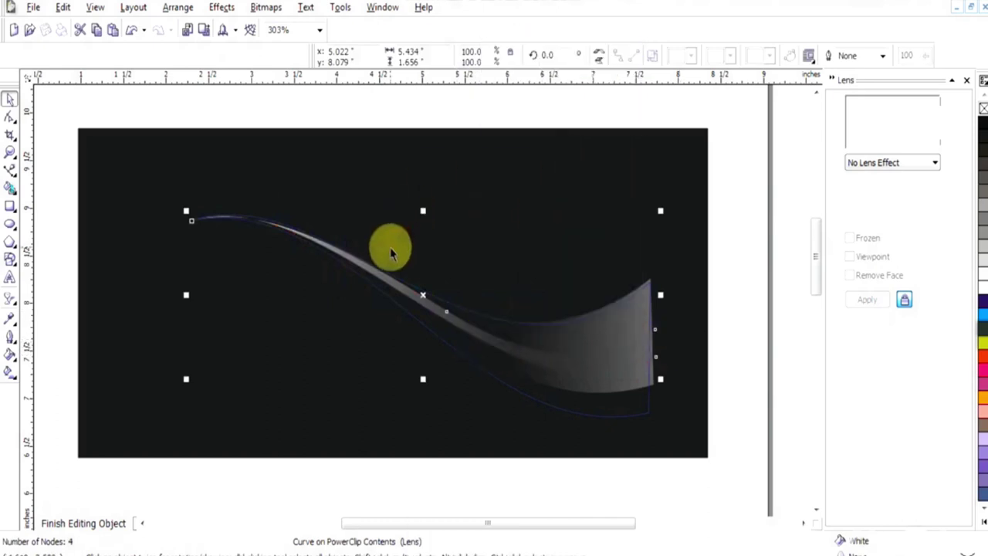
pyautogui.press('F11')
pyautogui.click(636, 118)
pyautogui.press('F10')
pyautogui.moveTo(445, 368); pyautogui.dragTo(230, 142)
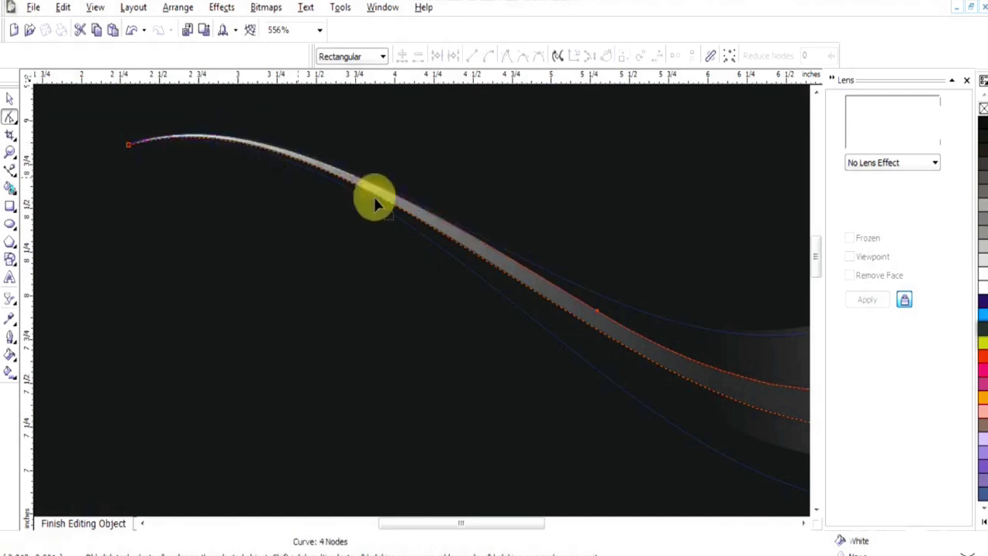
pyautogui.press('F3')
pyautogui.click(434, 308)
pyautogui.moveTo(351, 263); pyautogui.dragTo(371, 278)
pyautogui.press('space')
pyautogui.rightClick(460, 323)
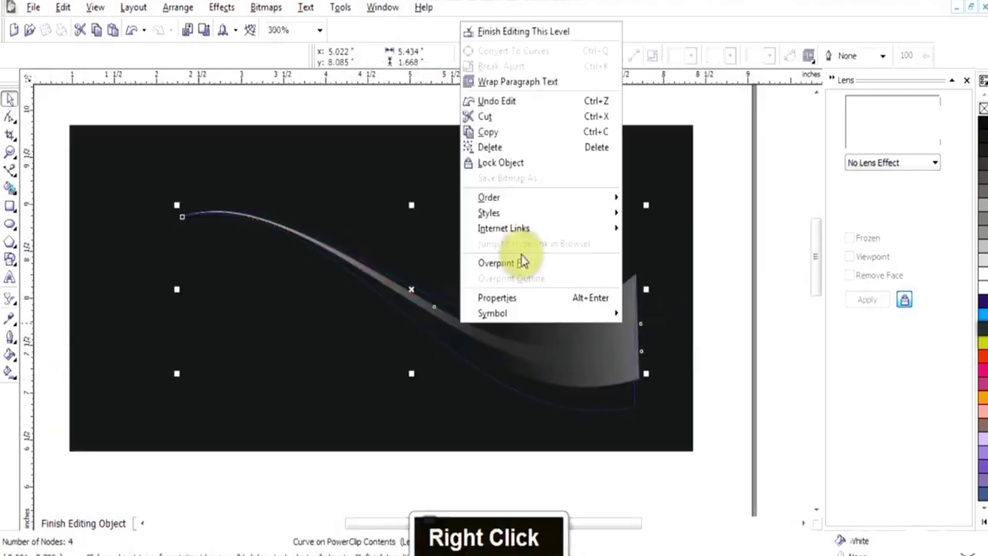
pyautogui.press('Escape')
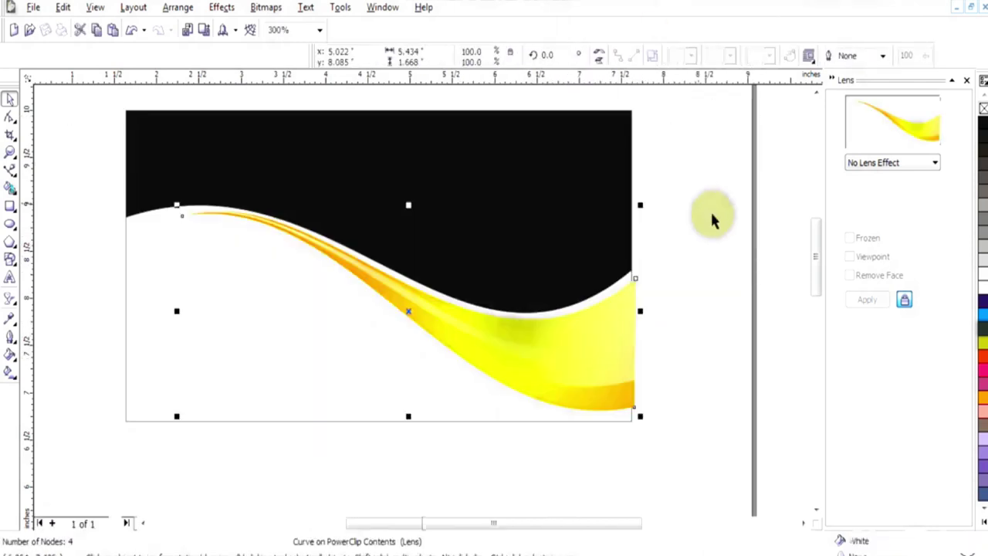
# PowerClip the yellow swoosh inside the card rectangle
pyautogui.click(715, 225)
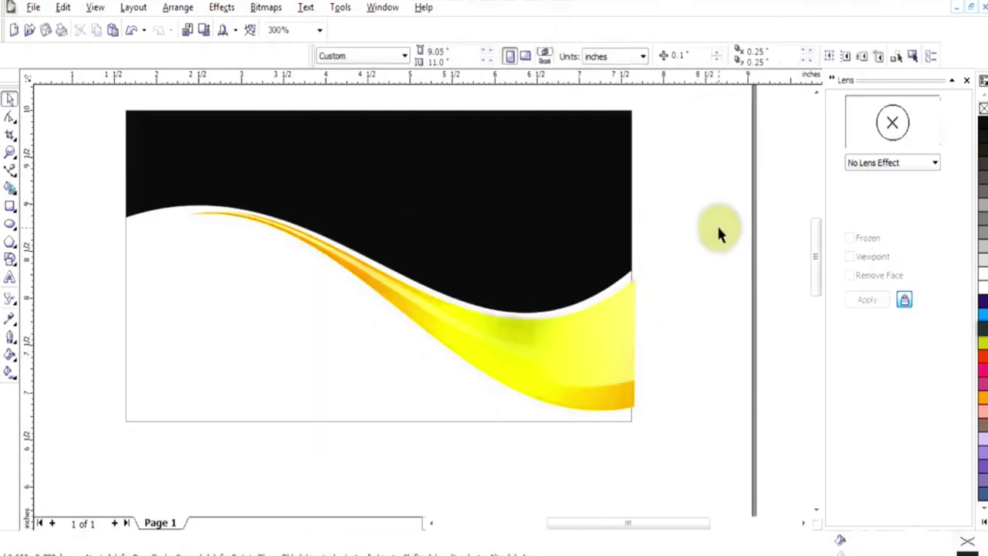
pyautogui.click(630, 356)
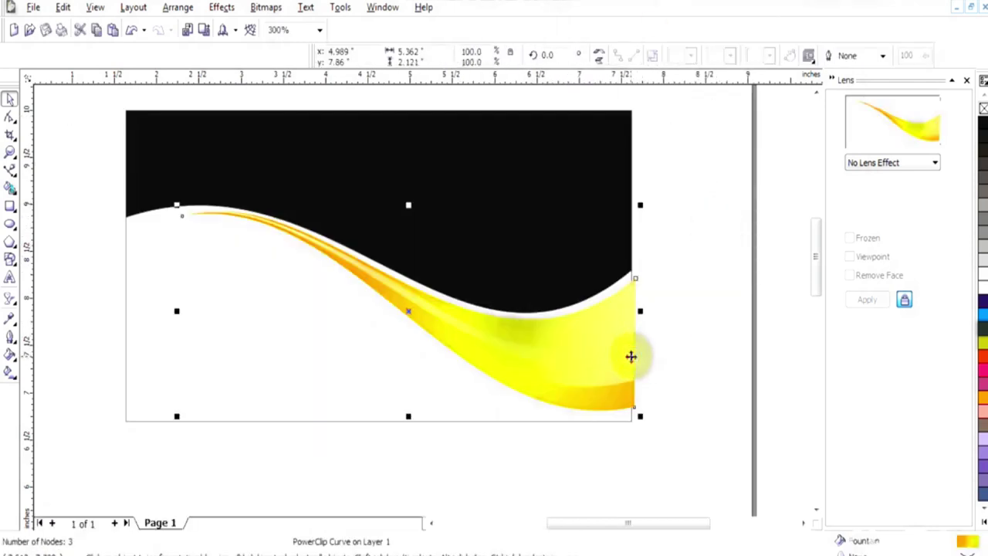
pyautogui.click(208, 8)
pyautogui.moveTo(254, 220)
pyautogui.click(331, 223)
pyautogui.rightClick(281, 363)
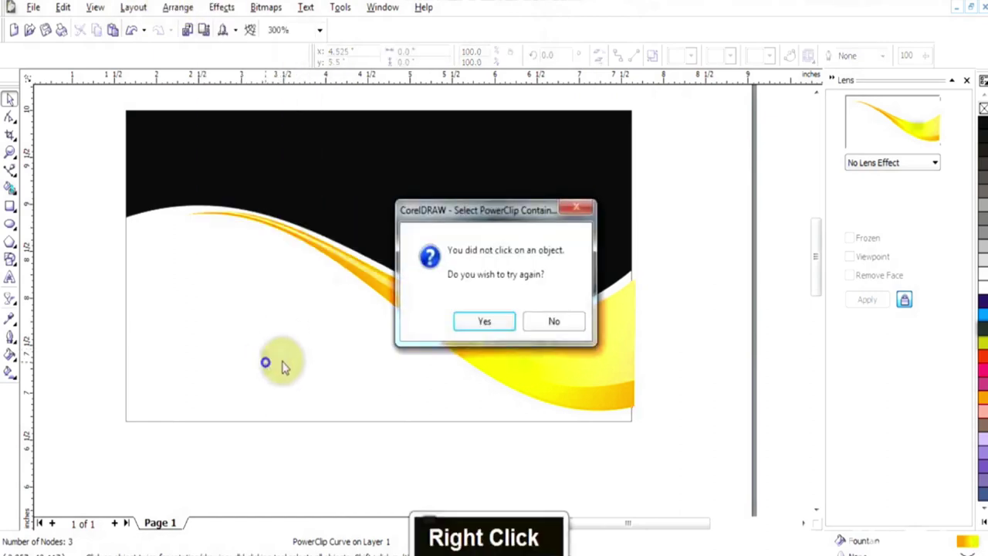
pyautogui.press('Return')
pyautogui.click(126, 415)
pyautogui.rightClick(199, 372)
pyautogui.press('Escape')
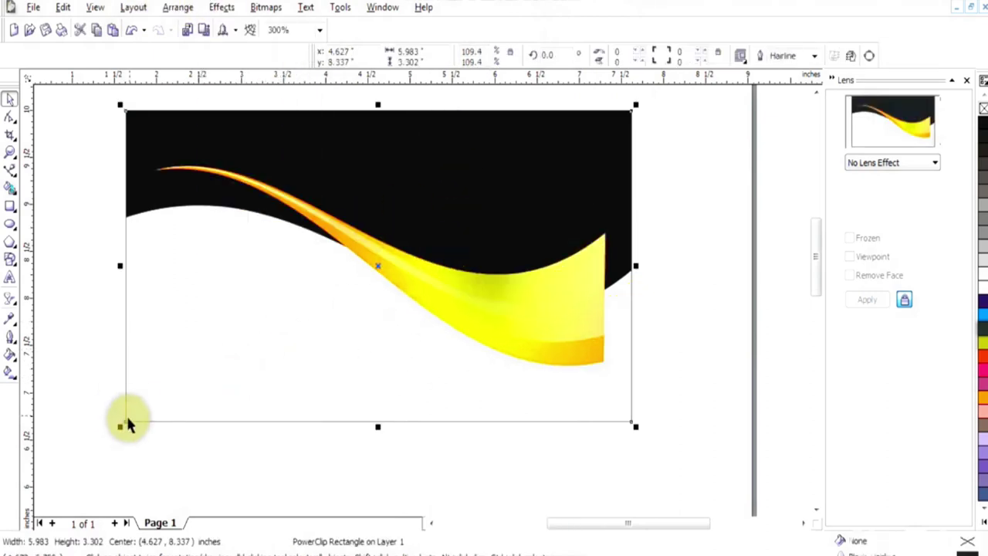
# Move the yellow swoosh within the clipped contents to sit below the black band, then finish editing
pyautogui.rightClick(126, 91)
pyautogui.click(166, 114)
pyautogui.moveTo(568, 330); pyautogui.dragTo(591, 369)
pyautogui.rightClick(591, 369)
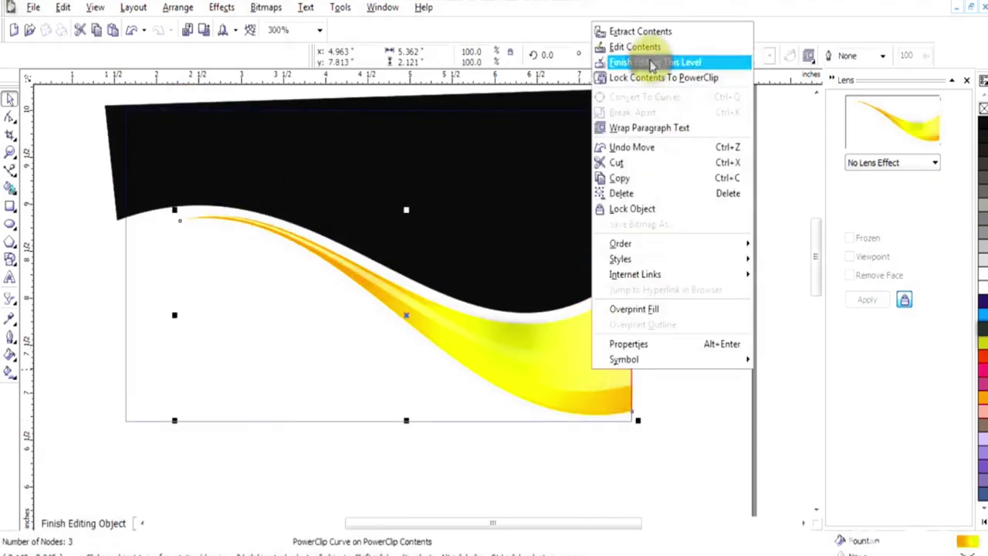
pyautogui.click(652, 64)
pyautogui.press('F3')
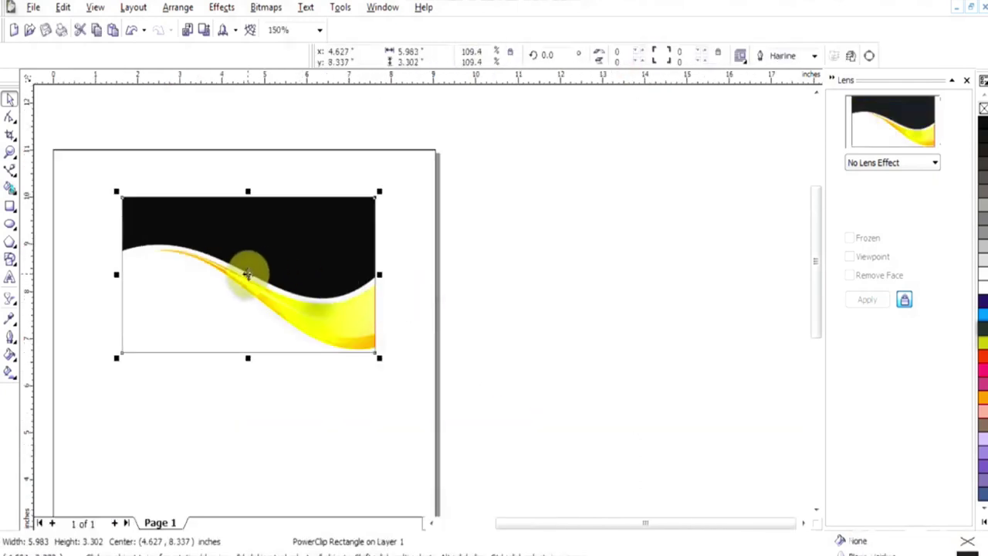
pyautogui.press('Pause')
pyautogui.press('Pause')
pyautogui.click(10, 170)
pyautogui.press('F2')
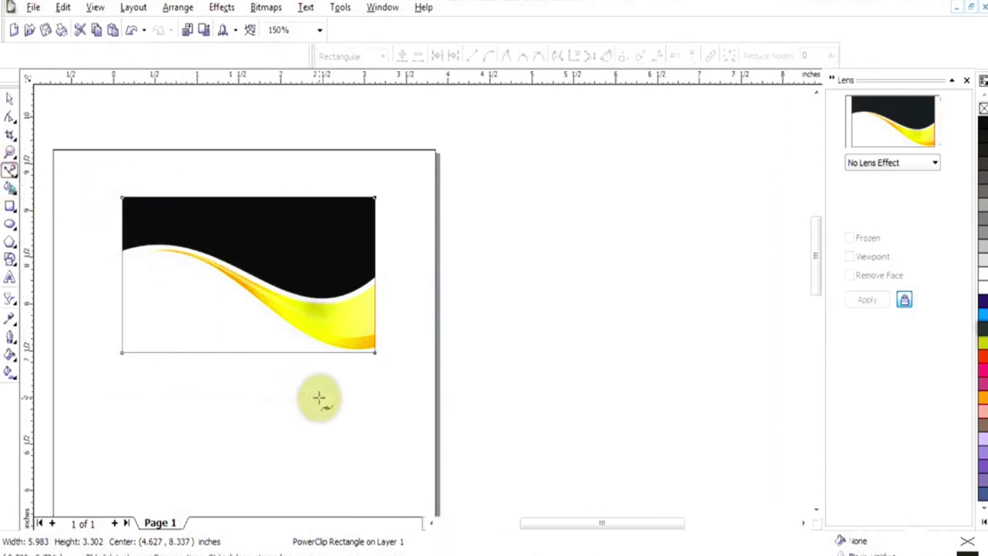
# Draw a freehand triangle at the card's left edge beneath the yellow swoosh
pyautogui.click(211, 290)
pyautogui.click(483, 304)
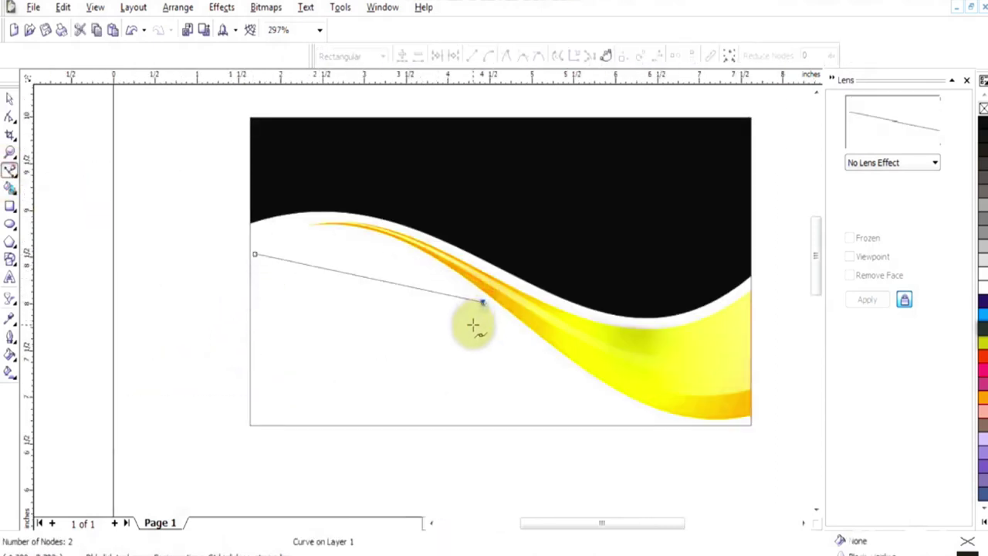
pyautogui.click(472, 326)
pyautogui.click(255, 254)
# Convert the triangle's upper and lower segments to curves and bend them into a thin arc
pyautogui.press('F10')
pyautogui.rightClick(365, 288)
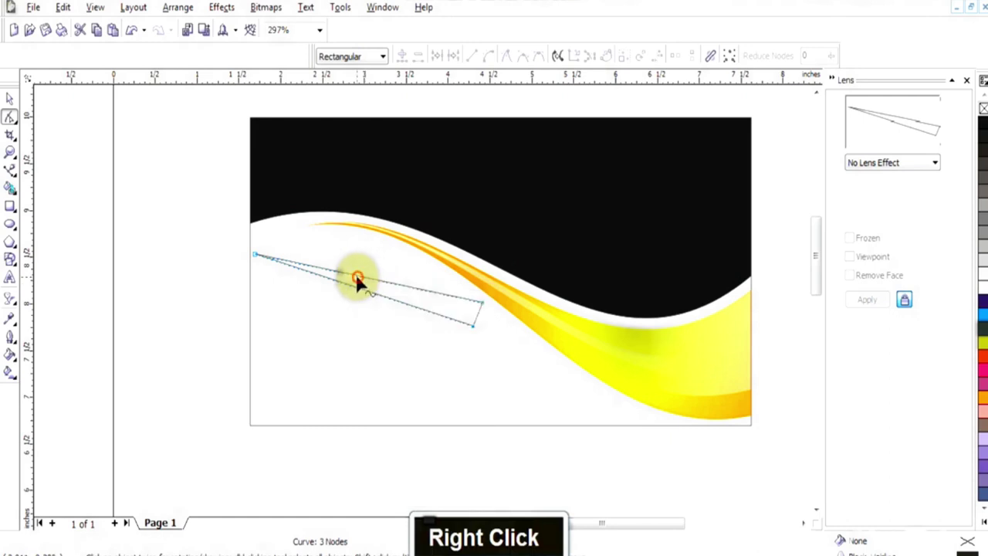
pyautogui.click(393, 335)
pyautogui.moveTo(356, 234); pyautogui.dragTo(357, 236)
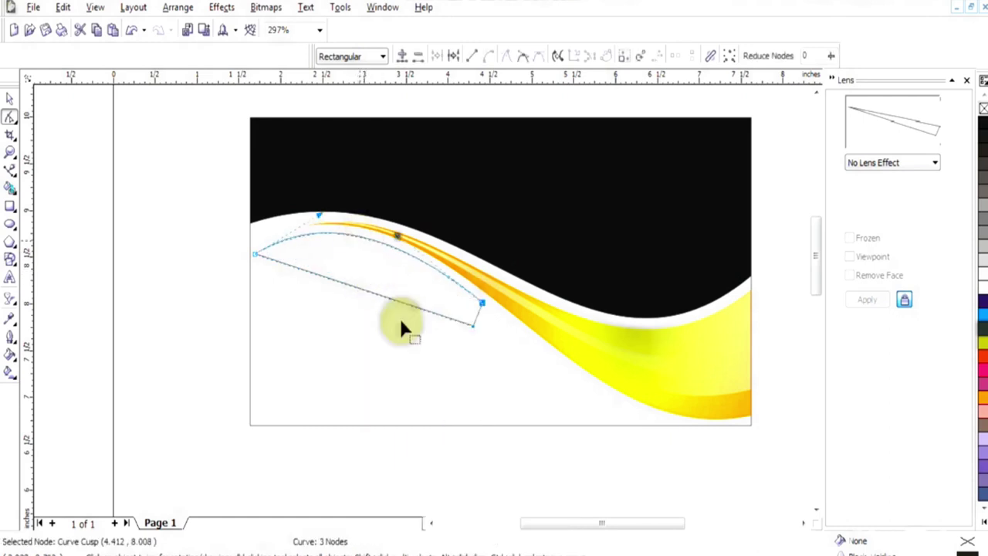
pyautogui.rightClick(364, 287)
pyautogui.click(396, 348)
pyautogui.moveTo(355, 248); pyautogui.dragTo(356, 241)
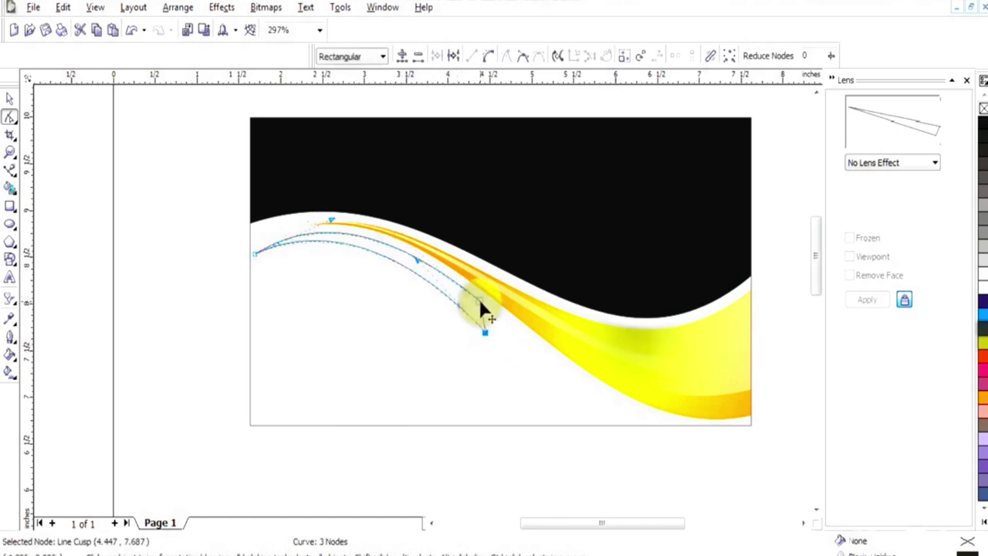
# Select the clipped card rectangle and switch to the Attributes Eyedropper
pyautogui.press('space')
pyautogui.click(413, 463)
pyautogui.click(641, 375)
pyautogui.click(9, 318)
pyautogui.click(523, 261)
pyautogui.doubleClick(617, 343)
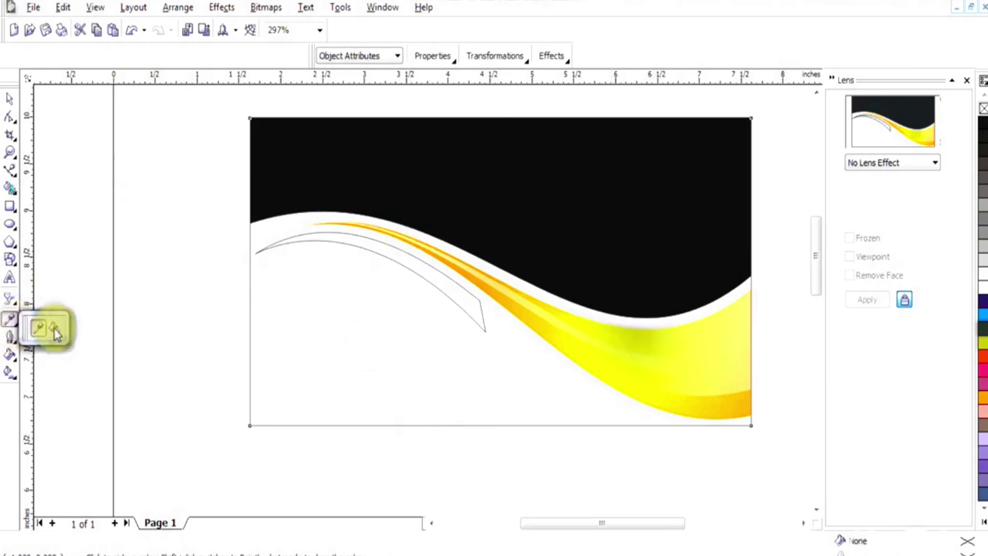
# Set the Attributes Eyedropper to copy fill and sample the yellow swoosh
pyautogui.doubleClick(390, 257)
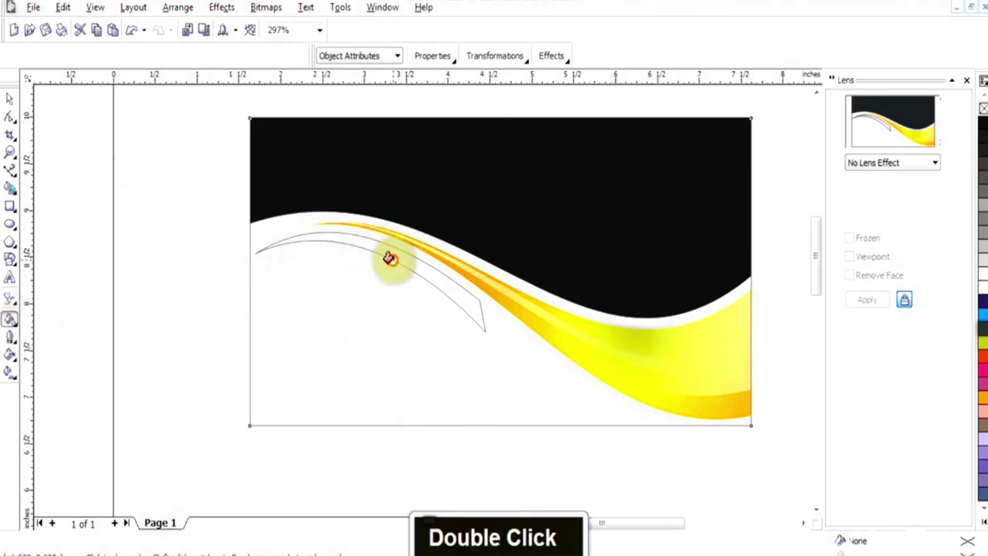
pyautogui.doubleClick(10, 319)
pyautogui.click(437, 56)
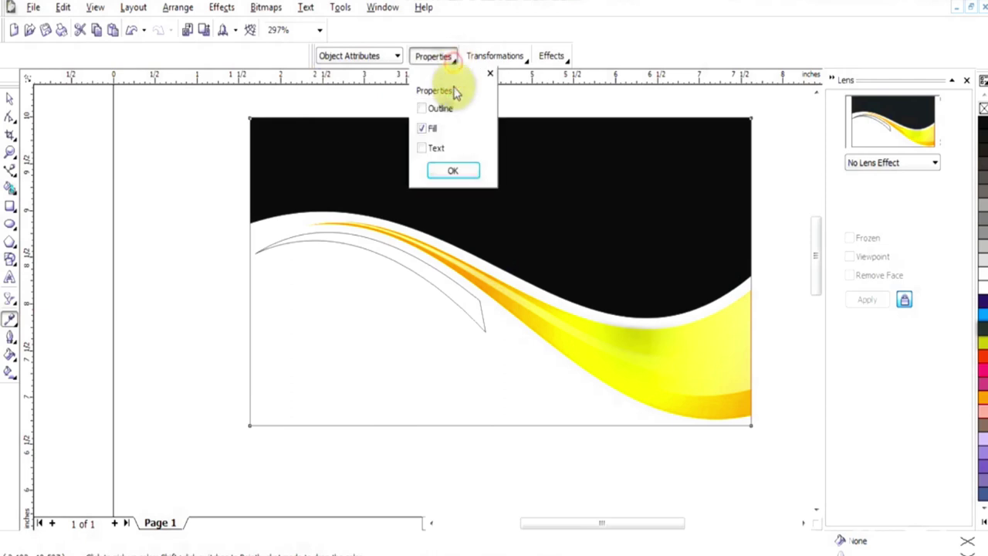
pyautogui.click(422, 127)
pyautogui.click(433, 56)
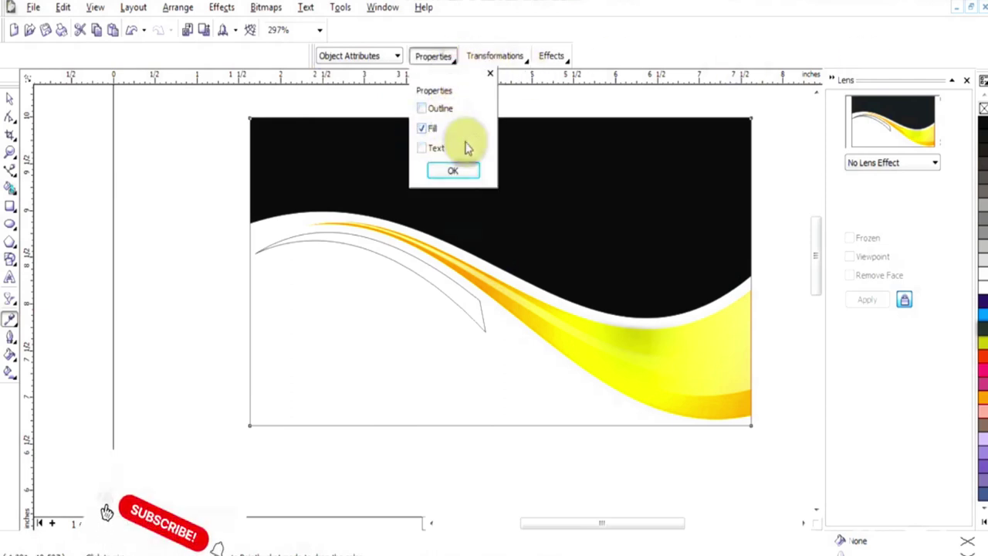
pyautogui.click(495, 56)
pyautogui.click(551, 55)
pyautogui.doubleClick(623, 351)
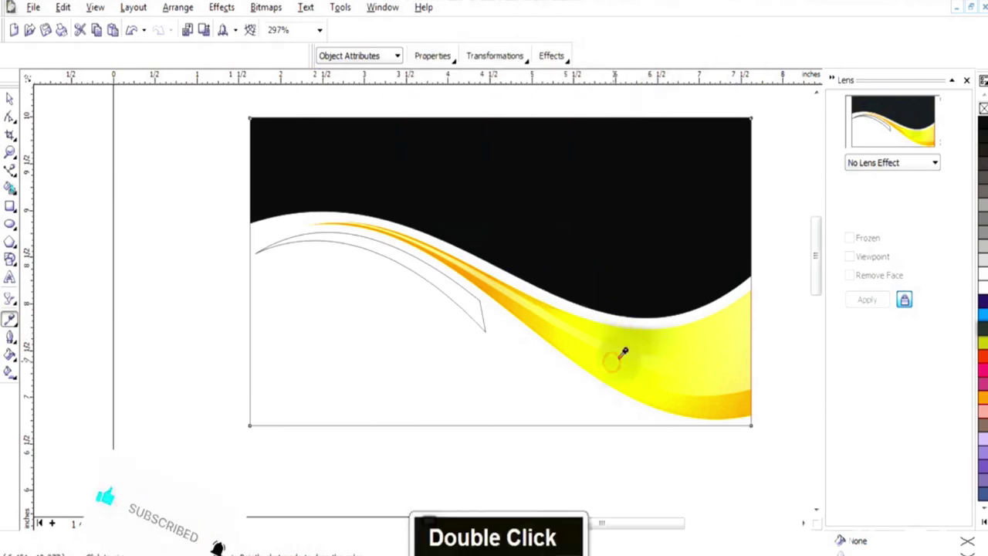
# Sample the swoosh's fill from inside the clipped card's contents, then finish editing
pyautogui.press('space')
pyautogui.rightClick(575, 299)
pyautogui.click(628, 262)
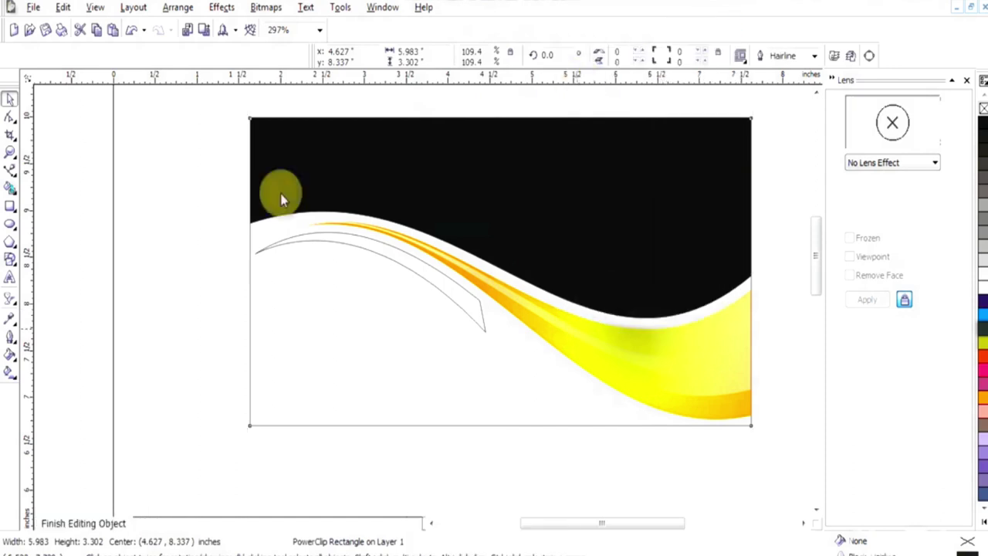
pyautogui.click(10, 321)
pyautogui.click(10, 324)
pyautogui.doubleClick(593, 373)
pyautogui.rightClick(624, 361)
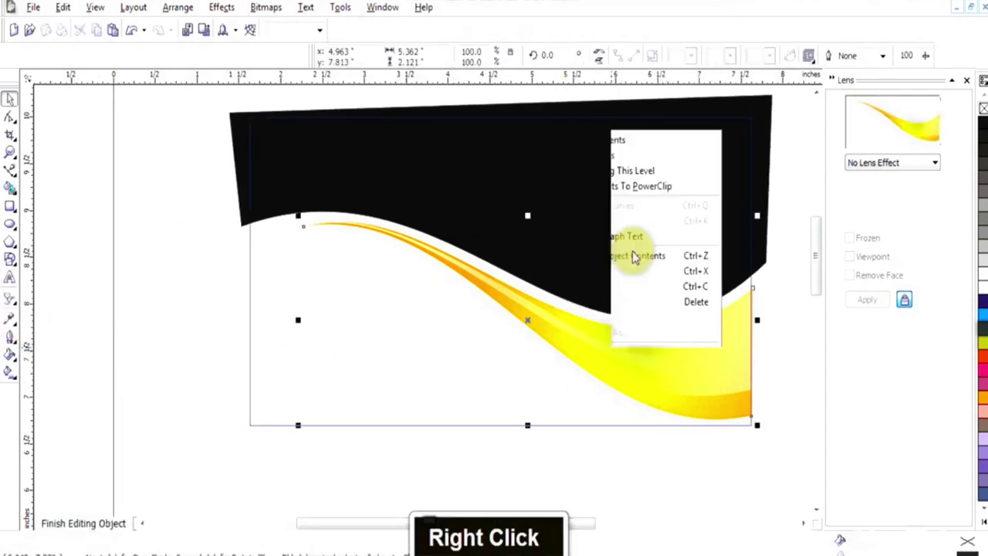
pyautogui.click(648, 38)
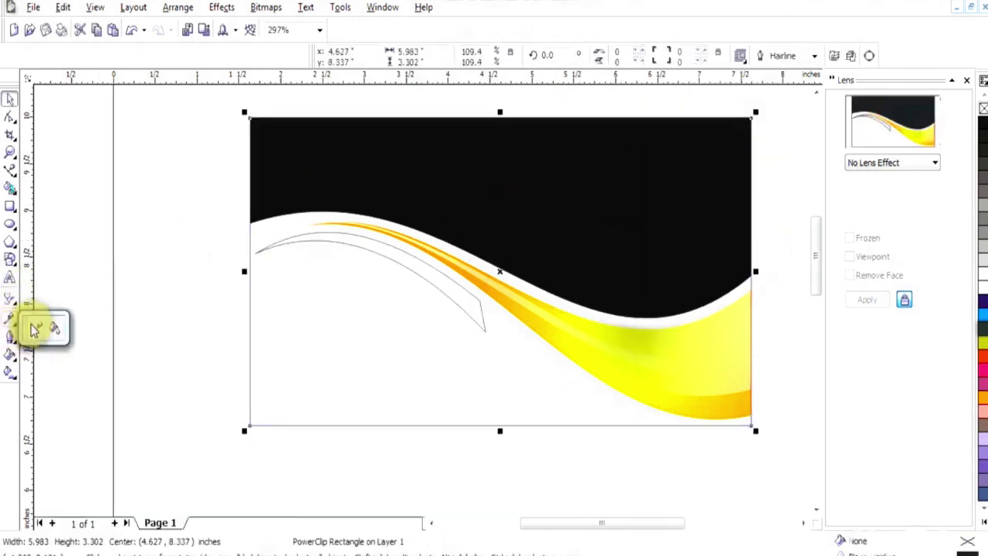
# Apply the swoosh's fill to the sliver and make it a radial fountain fill
pyautogui.click(54, 329)
pyautogui.doubleClick(344, 241)
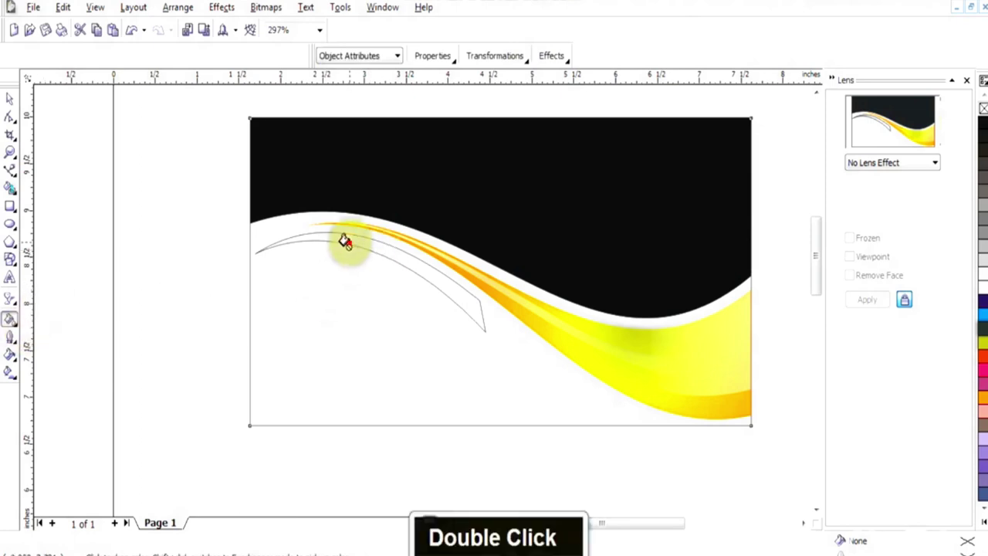
pyautogui.rightClick(408, 282)
pyautogui.press('Escape')
pyautogui.press('F11')
pyautogui.press('Return')
# Show the sliver's gradient handles and zoom in closely on the sliver
pyautogui.click(9, 372)
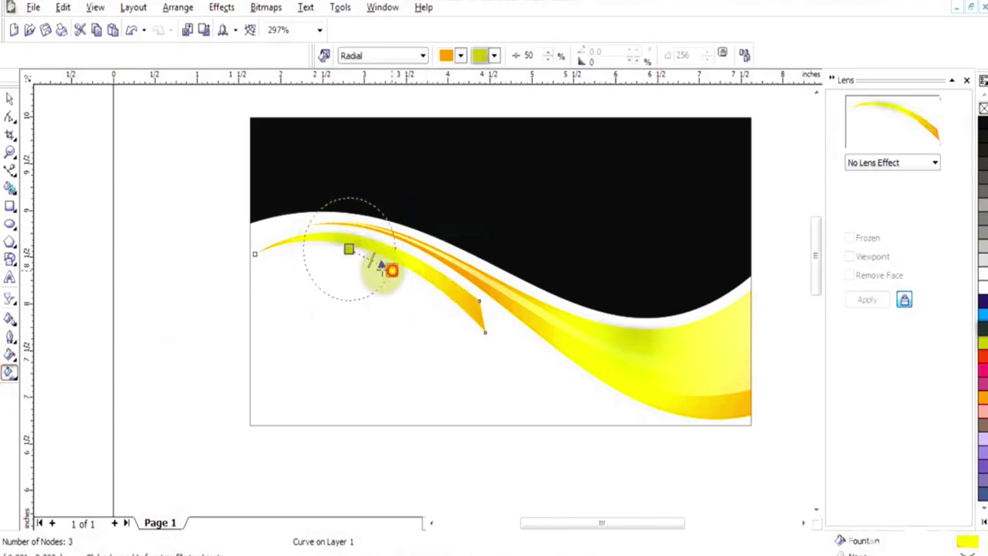
pyautogui.press('space')
pyautogui.press('F2')
pyautogui.moveTo(238, 216); pyautogui.dragTo(566, 394)
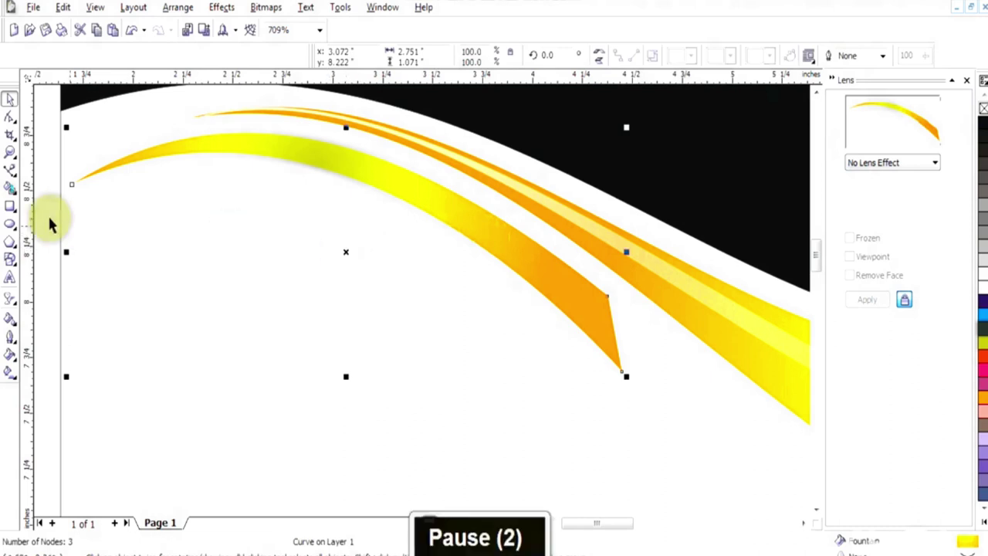
# Draw a freehand triangle from the sliver's left tip to near its right end
pyautogui.click(9, 169)
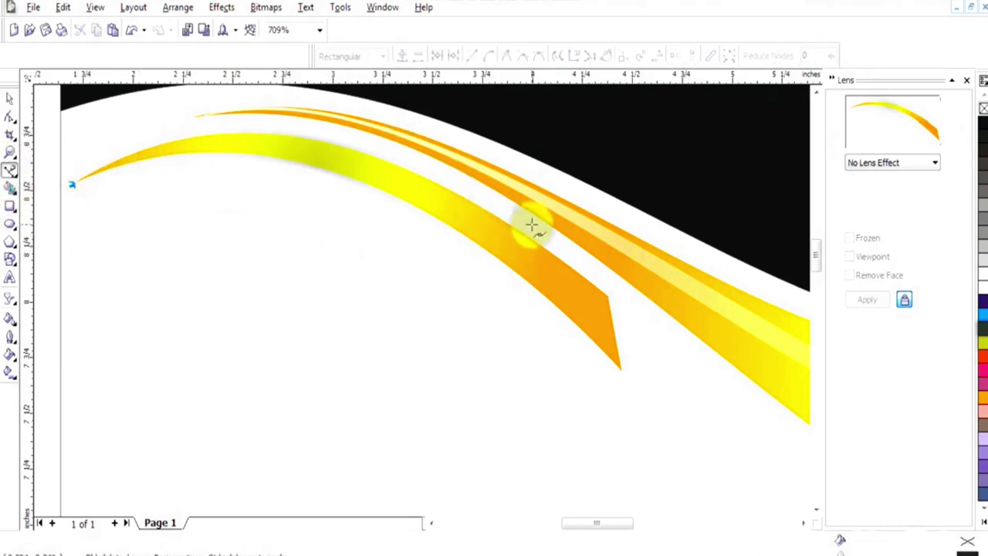
pyautogui.click(618, 282)
pyautogui.click(622, 338)
pyautogui.click(71, 185)
# Curve the triangle's upper and lower segments into a thin arc along the sliver
pyautogui.press('F10')
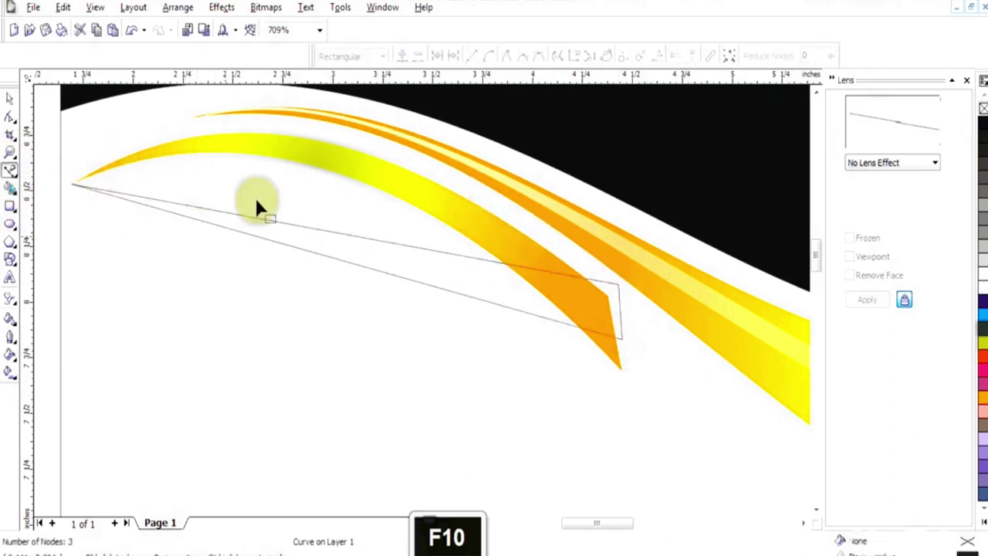
pyautogui.rightClick(323, 236)
pyautogui.click(363, 289)
pyautogui.moveTo(352, 231); pyautogui.dragTo(349, 165)
pyautogui.moveTo(332, 207); pyautogui.dragTo(323, 131)
pyautogui.rightClick(345, 266)
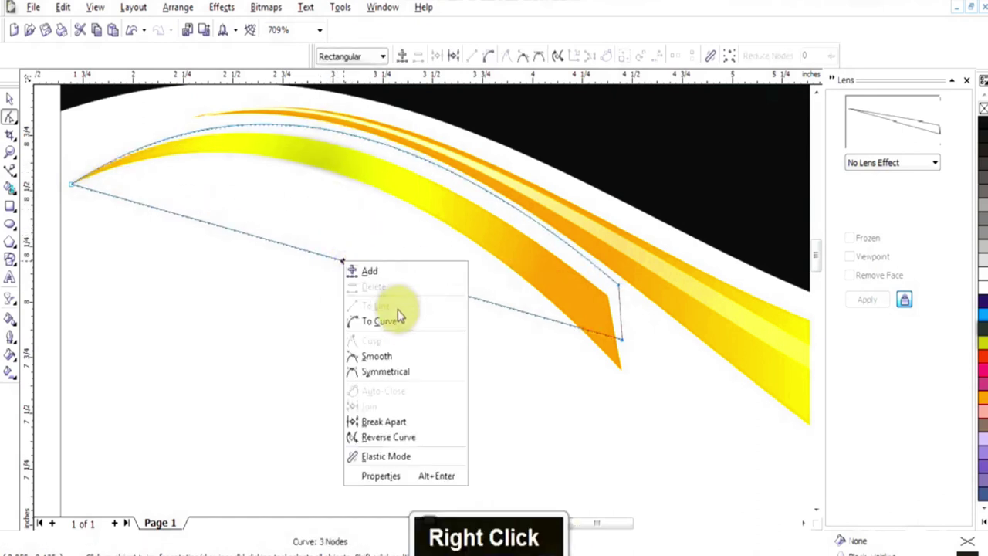
pyautogui.click(386, 313)
pyautogui.moveTo(344, 259); pyautogui.dragTo(338, 166)
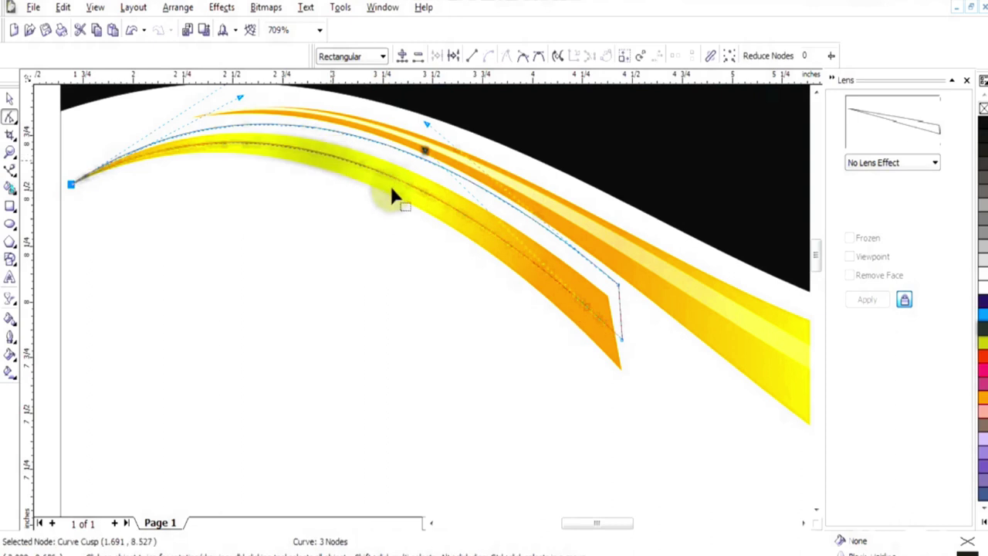
# Give the arc a white outline and a linear transparency fading from its left end
pyautogui.rightClick(984, 116)
pyautogui.click(9, 298)
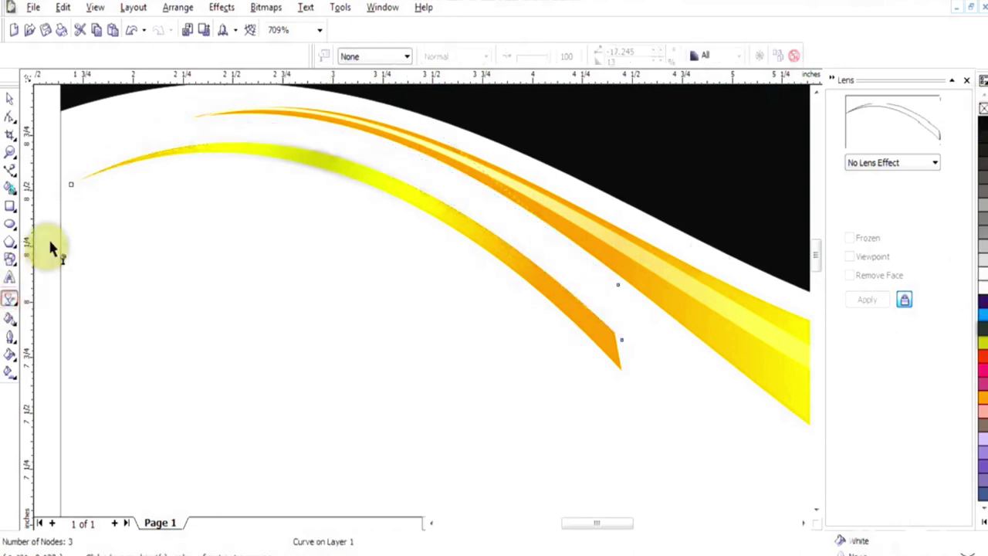
pyautogui.moveTo(68, 179); pyautogui.dragTo(521, 230)
# PowerClip the curved sliver into the container shape and open its contents for editing
pyautogui.press('space')
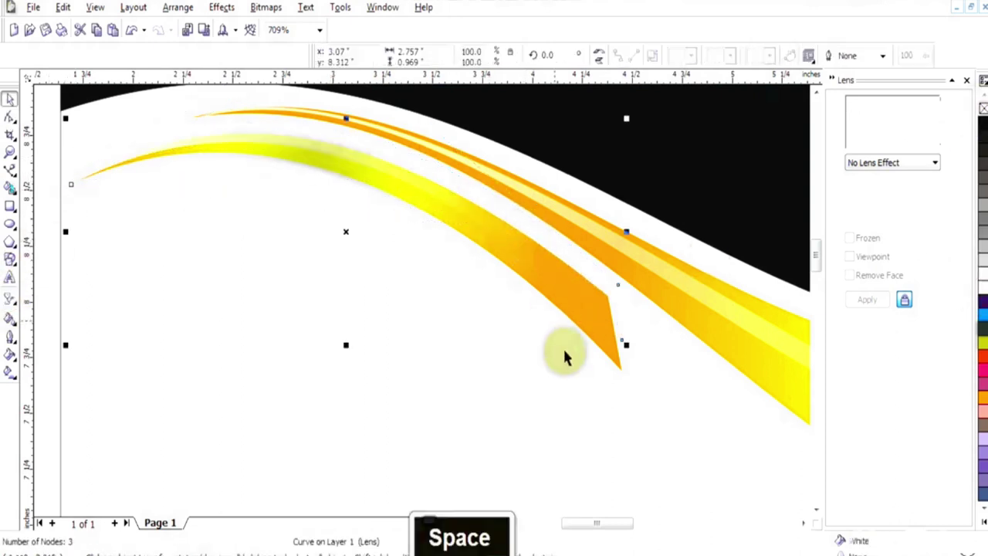
pyautogui.click(625, 392)
pyautogui.click(454, 210)
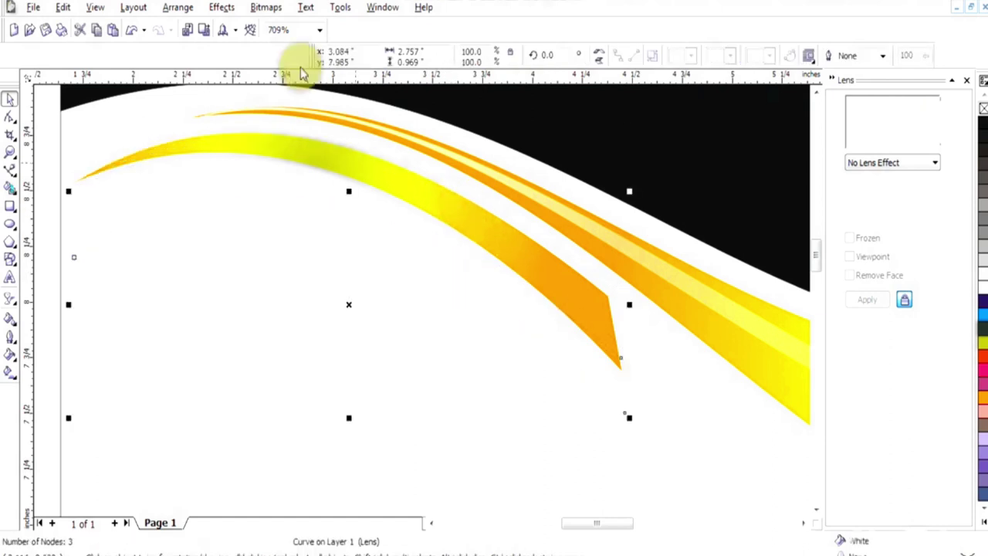
pyautogui.click(219, 8)
pyautogui.click(362, 217)
pyautogui.click(445, 196)
pyautogui.rightClick(446, 198)
pyautogui.click(492, 225)
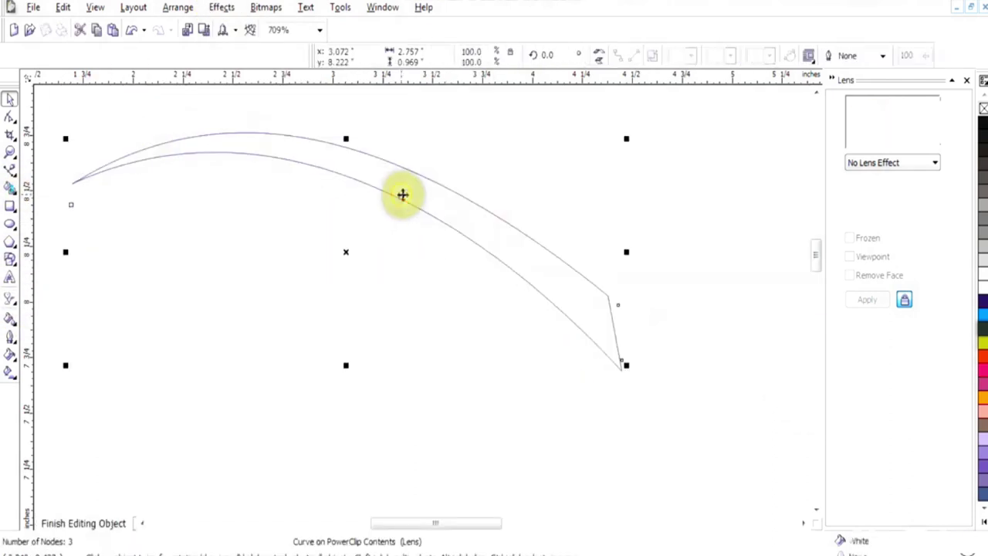
# Draw a black rectangle covering the curve inside the clip, then finish editing the contents
pyautogui.click(10, 207)
pyautogui.moveTo(50, 111); pyautogui.dragTo(666, 443)
pyautogui.click(982, 127)
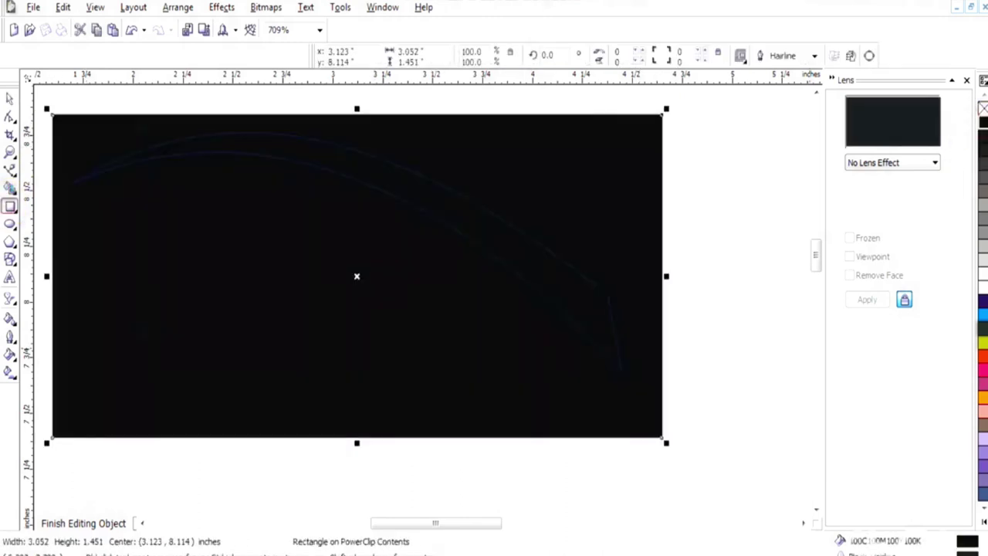
pyautogui.press('space')
pyautogui.moveTo(145, 161); pyautogui.dragTo(146, 151)
pyautogui.doubleClick(146, 156)
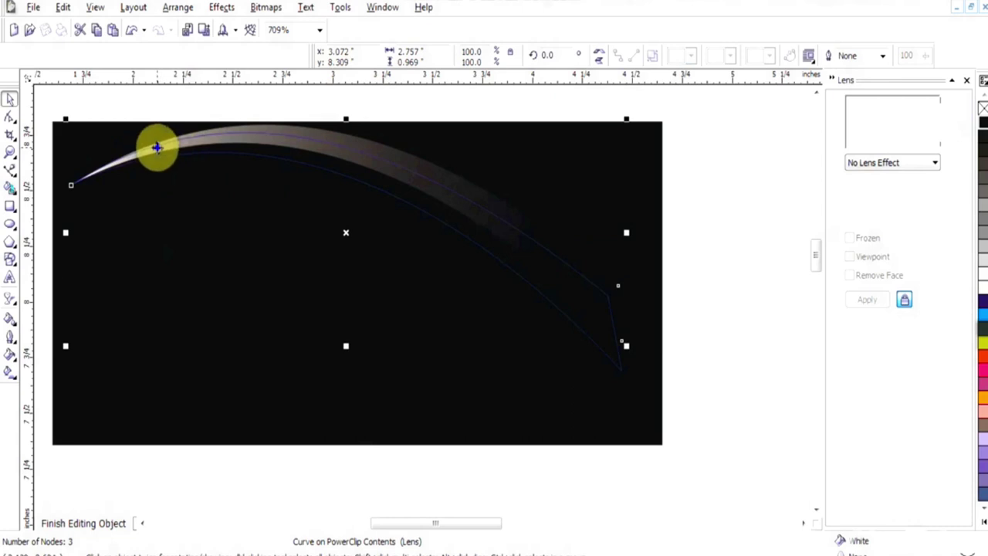
pyautogui.rightClick(157, 147)
pyautogui.click(260, 155)
# Delete the stray black rectangle from the clipped artwork and zoom out to the whole card
pyautogui.rightClick(476, 231)
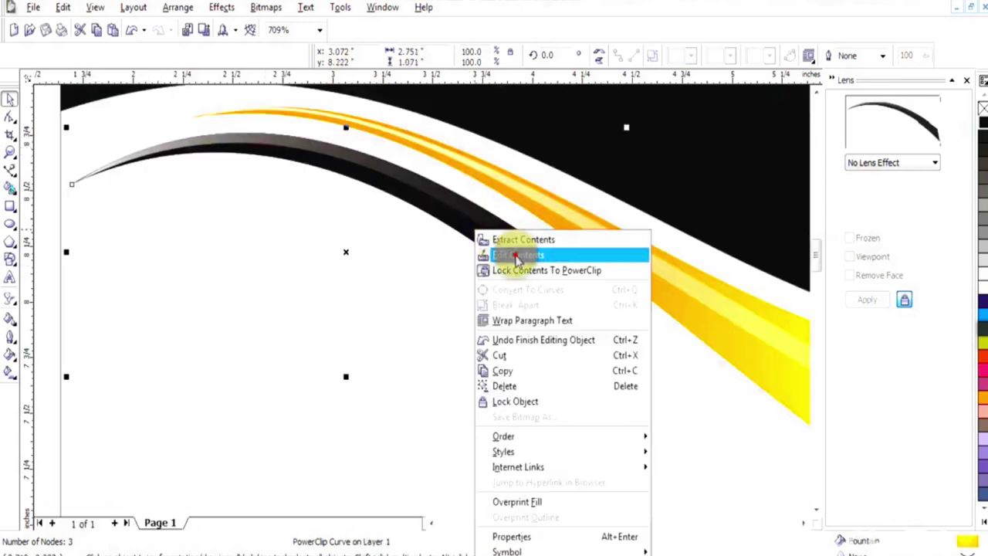
pyautogui.click(519, 255)
pyautogui.press('Delete')
pyautogui.rightClick(489, 222)
pyautogui.click(557, 228)
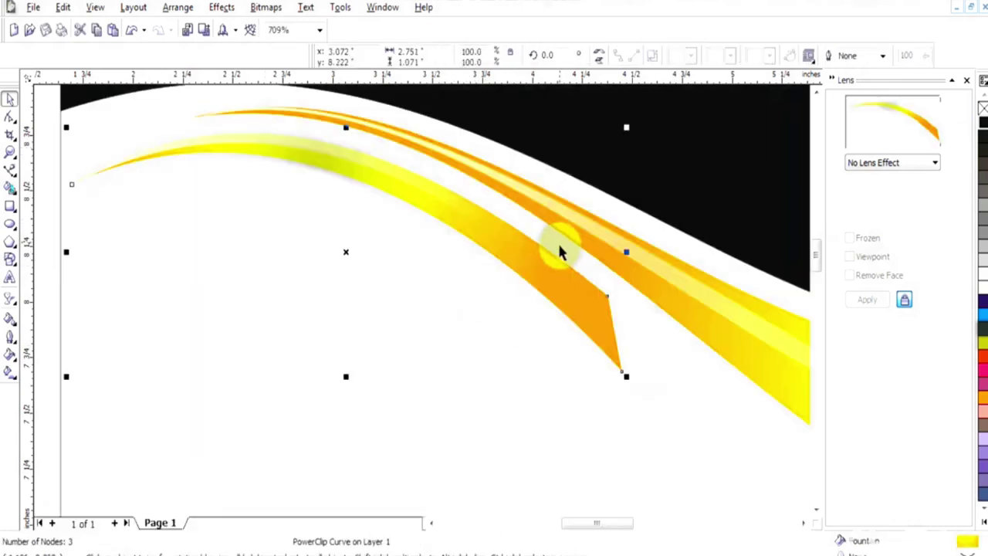
pyautogui.press('F3')
pyautogui.press('F4')
pyautogui.click(686, 396)
pyautogui.click(486, 183)
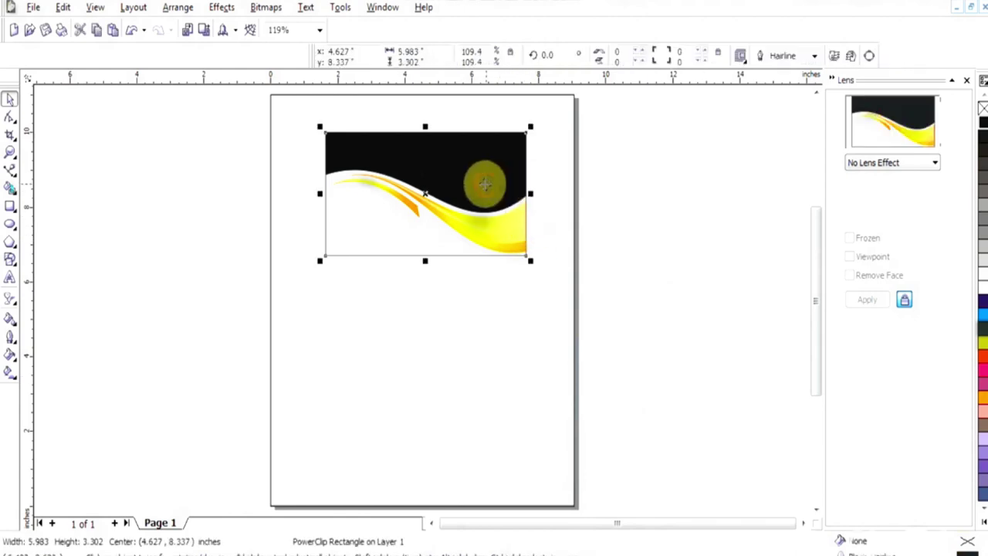
# Give the black top band a custom fountain fill from black to dark grey
pyautogui.click(456, 168)
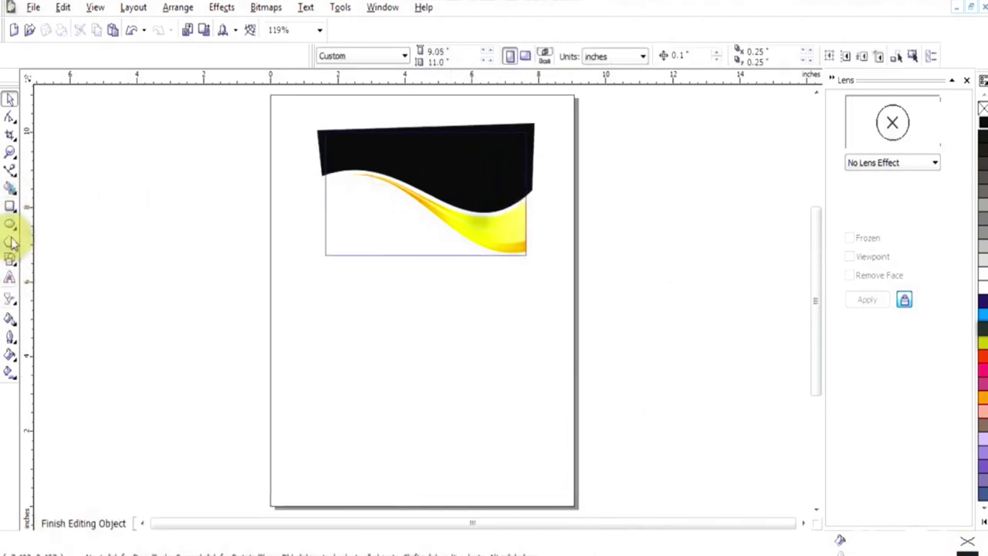
pyautogui.click(443, 159)
pyautogui.press('F11')
pyautogui.click(450, 263)
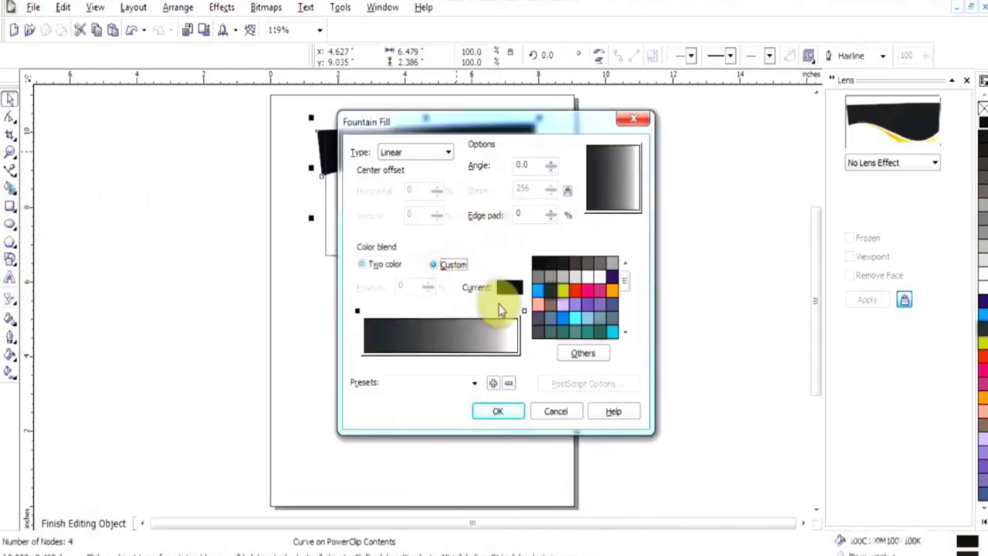
pyautogui.click(524, 312)
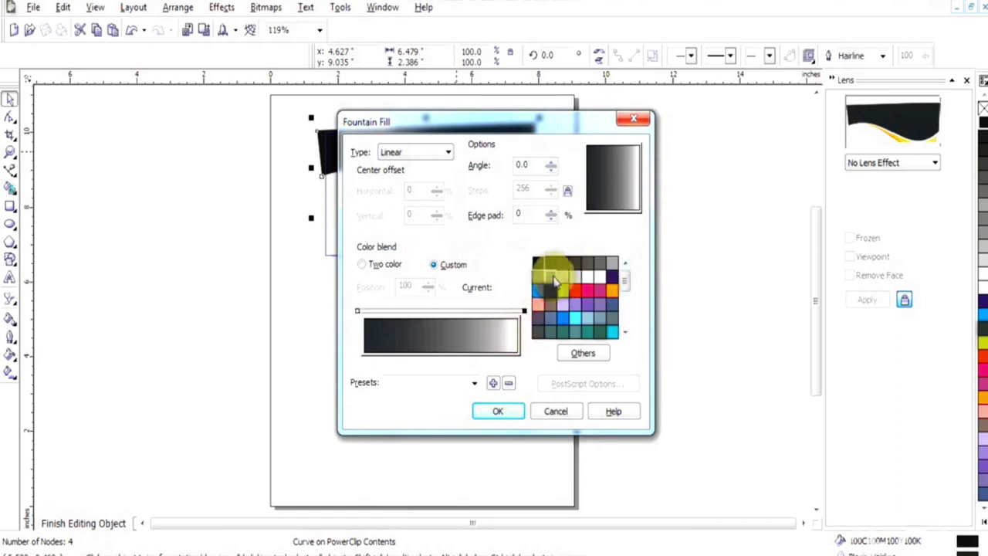
pyautogui.click(585, 265)
pyautogui.click(498, 411)
pyautogui.click(9, 371)
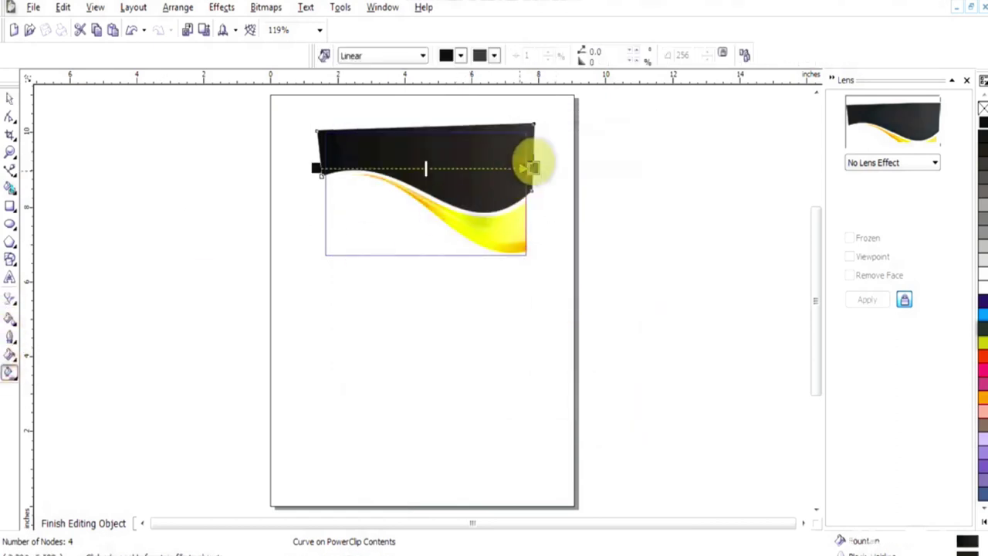
pyautogui.keyDown('ctrl'); pyautogui.click(494, 167); pyautogui.keyUp('ctrl')
# Re-enter the clip and adjust the band's gradient handles to stay horizontal
pyautogui.press('space')
pyautogui.rightClick(460, 170)
pyautogui.click(710, 247)
pyautogui.rightClick(471, 187)
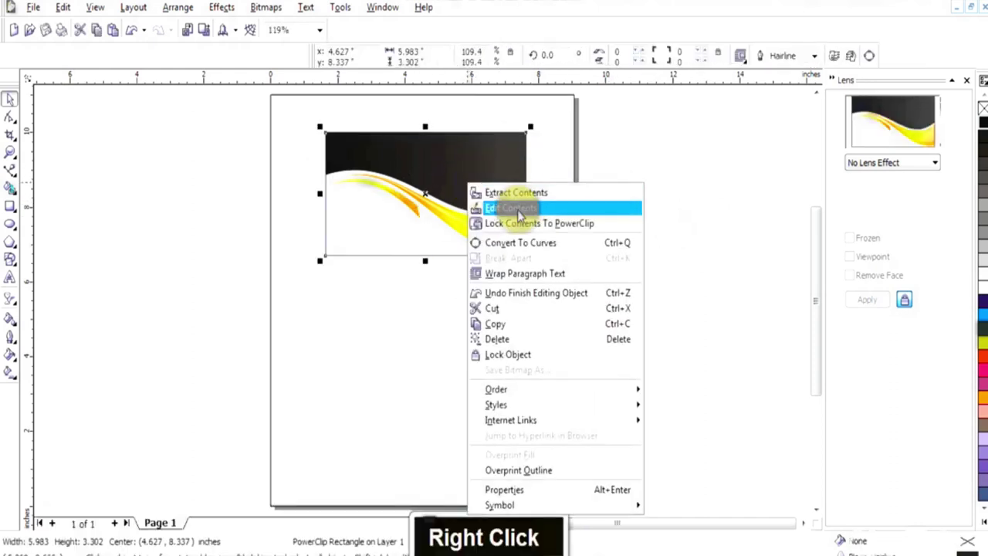
pyautogui.click(501, 190)
pyautogui.click(9, 371)
pyautogui.keyDown('ctrl'); pyautogui.click(503, 167); pyautogui.keyUp('ctrl')
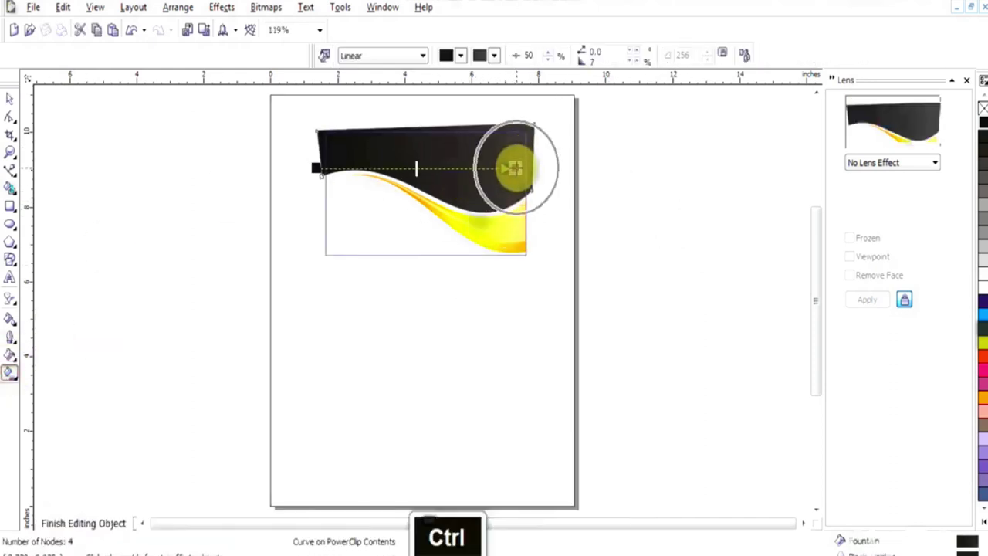
pyautogui.press('space')
pyautogui.rightClick(501, 159)
pyautogui.click(558, 167)
# Zoom in on the sun, draw a trial rectangle beside it, then undo and delete it
pyautogui.press('F2')
pyautogui.moveTo(569, 115); pyautogui.dragTo(211, 360)
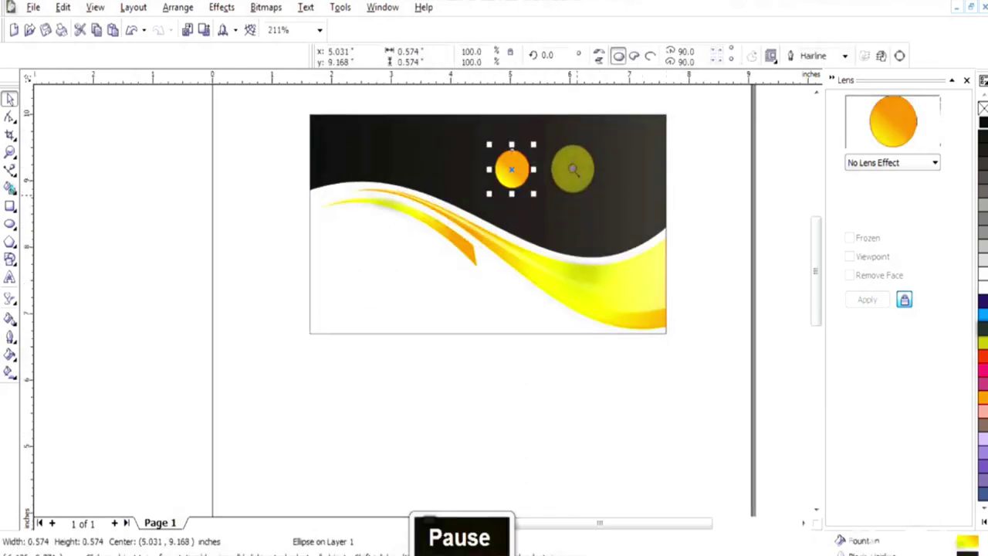
pyautogui.press('F2')
pyautogui.moveTo(588, 236); pyautogui.dragTo(379, 122)
pyautogui.press('F6')
pyautogui.moveTo(90, 157)
pyautogui.mouseDown()
pyautogui.moveTo(143, 193)
pyautogui.moveTo(142, 175)
pyautogui.moveTo(243, 172)
pyautogui.mouseUp()
pyautogui.press('F10')
pyautogui.press('space')
pyautogui.press('F10')
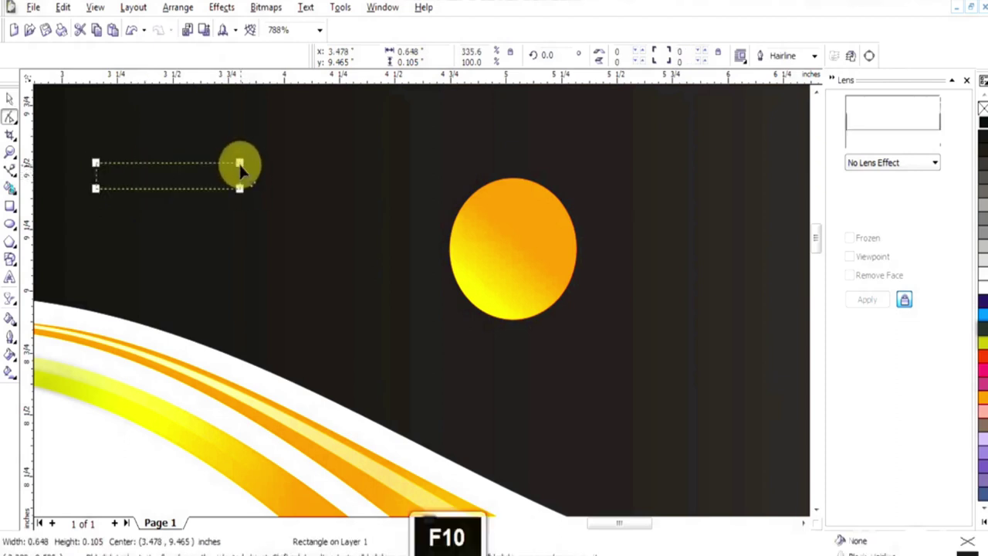
pyautogui.hotkey('ctrl', 'z')
pyautogui.hotkey('ctrl', 'z')
pyautogui.press('space')
pyautogui.press('Delete')
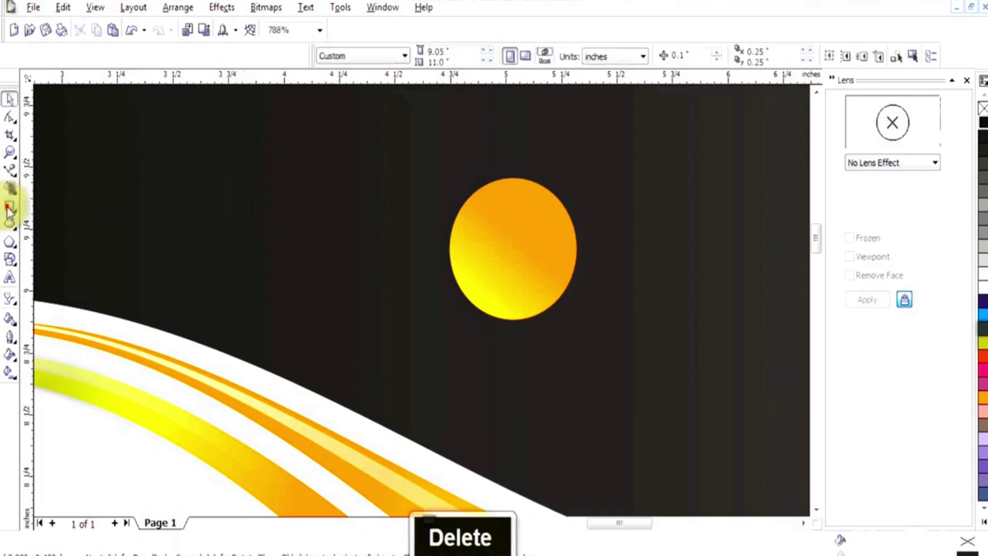
# Draw a new rectangle near the sun, round its corners fully, and fill it white
pyautogui.press('F6')
pyautogui.moveTo(117, 151); pyautogui.dragTo(194, 185)
pyautogui.press('F10')
pyautogui.press('space')
pyautogui.moveTo(224, 145); pyautogui.dragTo(479, 304)
pyautogui.click(982, 296)
pyautogui.click(432, 220)
# Duplicate the white bar twice below itself and group the three bars
pyautogui.rightClick(479, 261)
pyautogui.rightClick(480, 303)
pyautogui.keyDown('shift'); pyautogui.click(485, 262); pyautogui.keyUp('shift')
pyautogui.keyDown('shift'); pyautogui.click(499, 226); pyautogui.keyUp('shift')
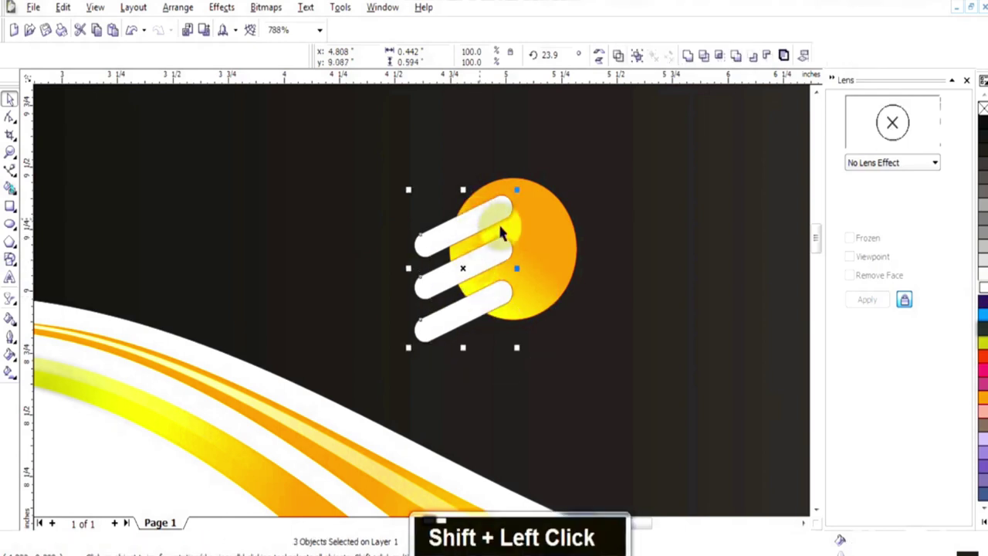
pyautogui.click(633, 48)
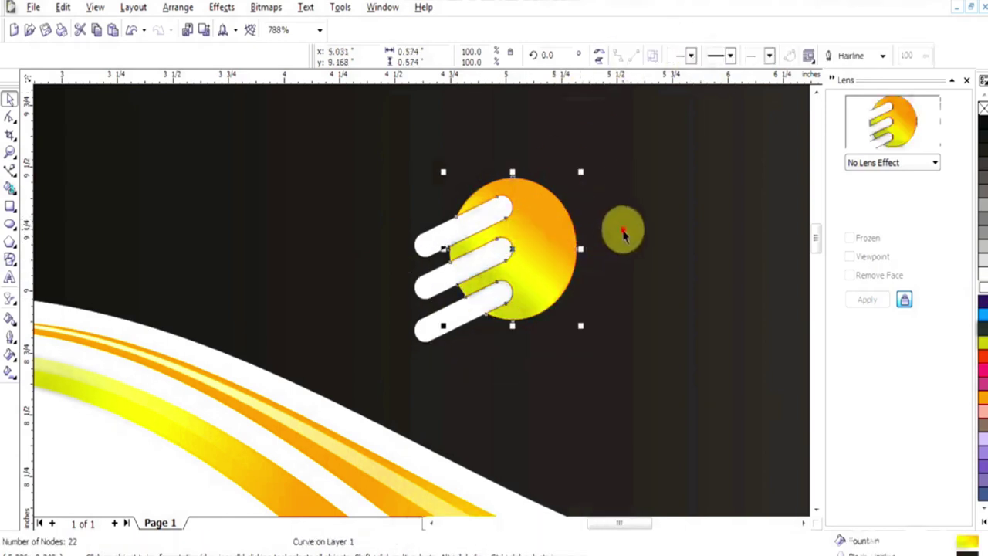
# Trim the sun with the three bars, delete the bars, and zoom out to the card
pyautogui.doubleClick(496, 257)
pyautogui.press('Delete')
pyautogui.press('g')
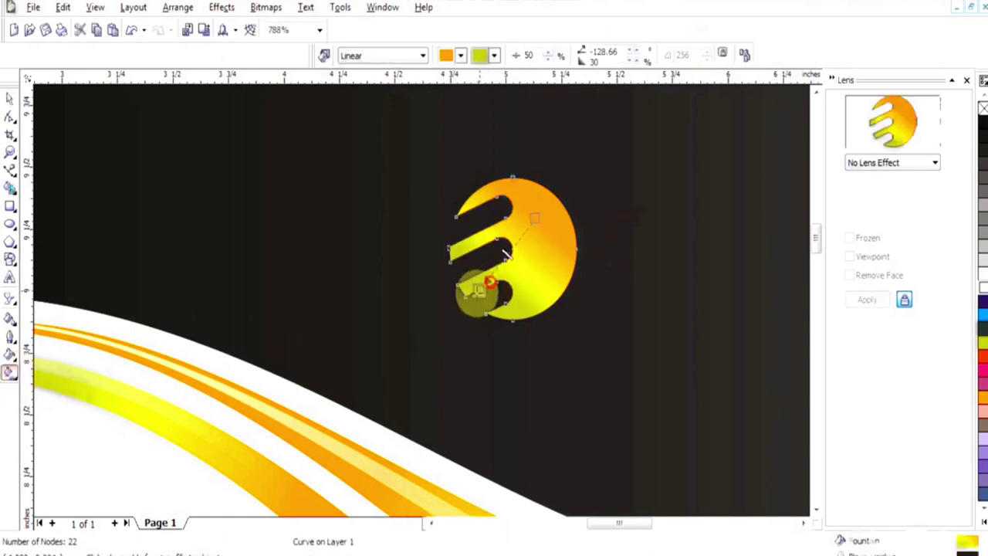
pyautogui.press('space')
pyautogui.press('F3')
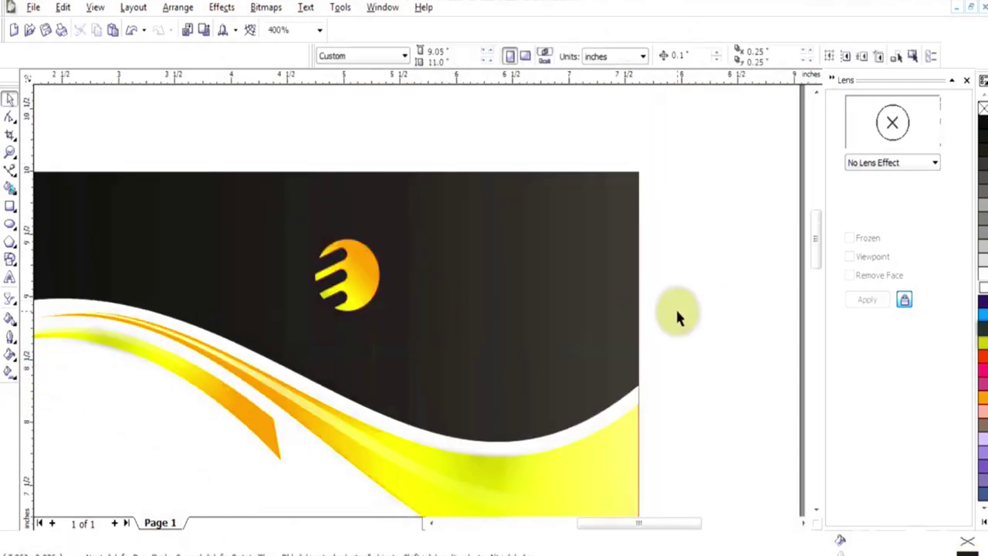
# Type 'COMPANY LOGO' beside the sun in Bauhaus 93 and colour it orange
pyautogui.rightClick(481, 245)
pyautogui.press('F8')
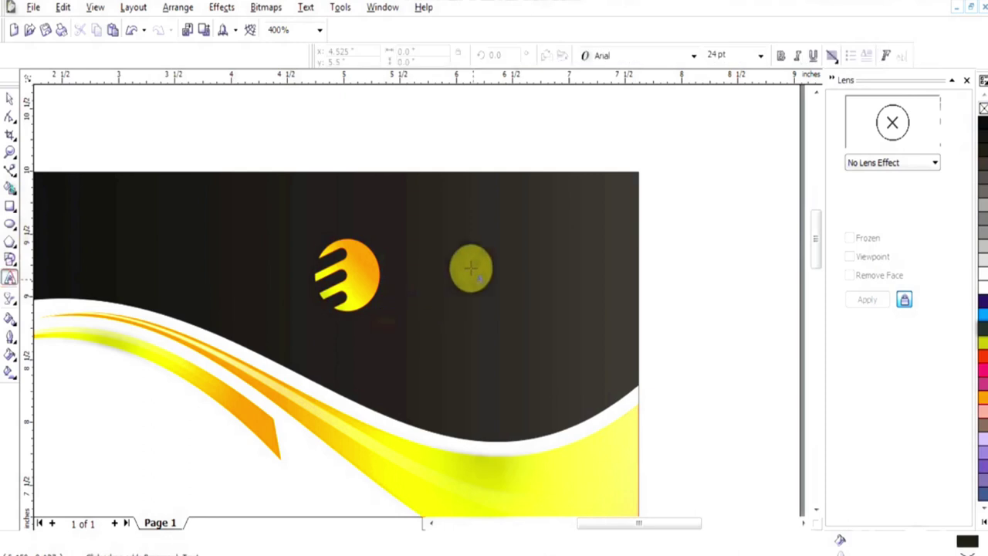
pyautogui.click(455, 251)
pyautogui.write('COMPANY ')
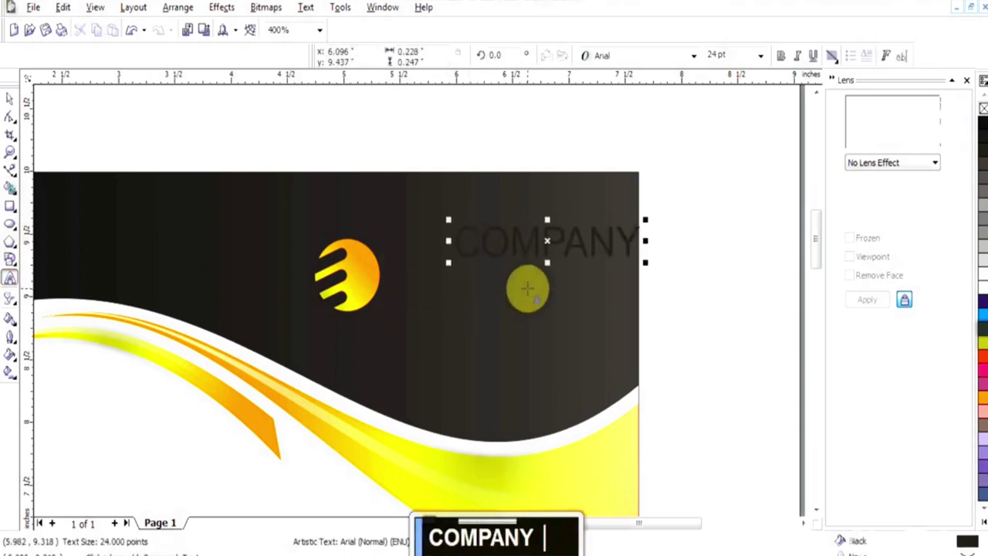
pyautogui.write('LOGO')
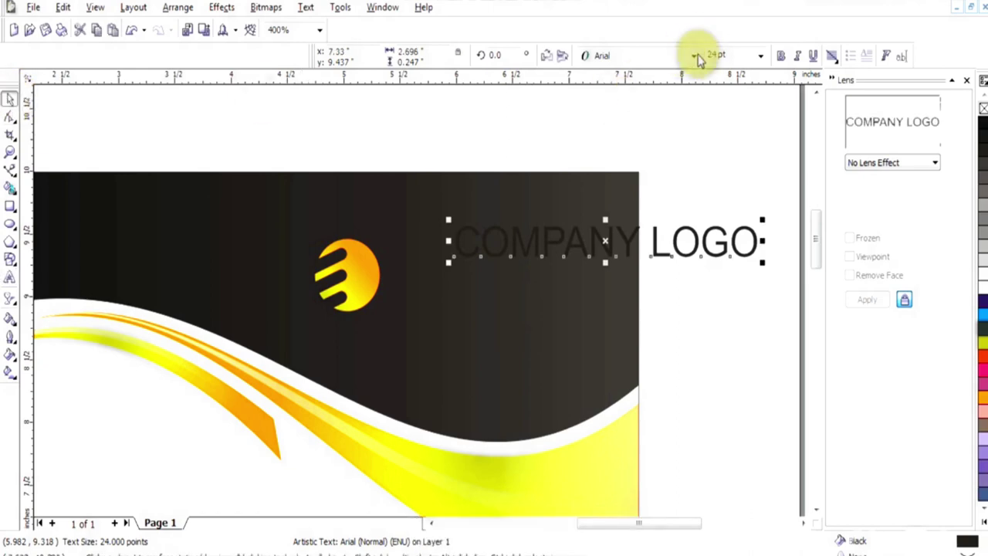
pyautogui.click(692, 55)
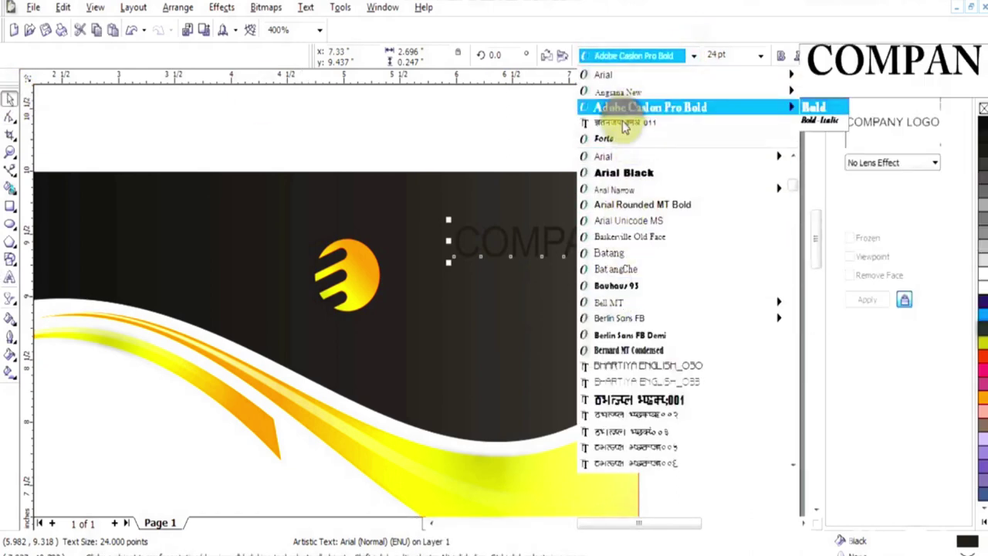
pyautogui.click(618, 286)
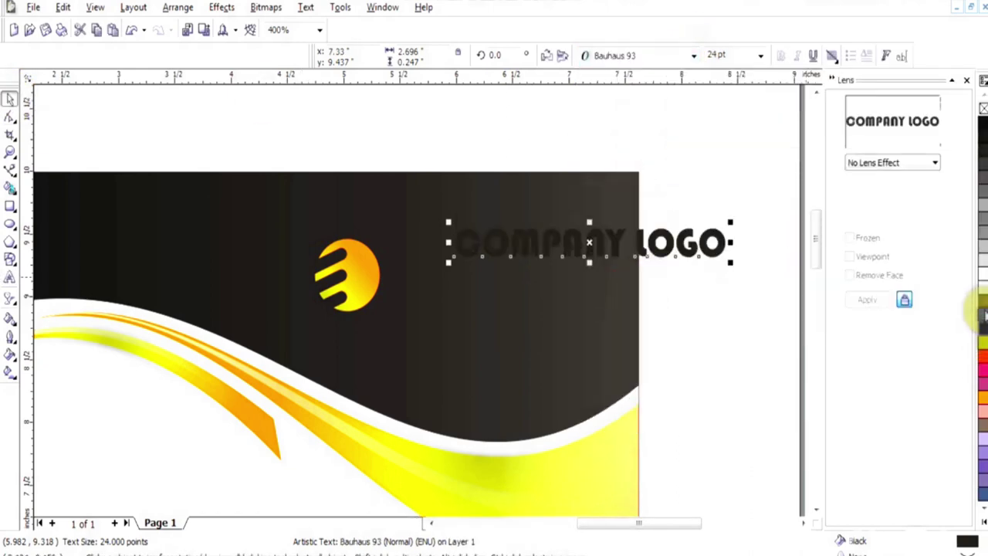
pyautogui.click(982, 382)
# Move the COMPANY LOGO heading up and left, right beside the striped sun mark
pyautogui.moveTo(612, 231); pyautogui.dragTo(519, 265)
pyautogui.press('capslock')
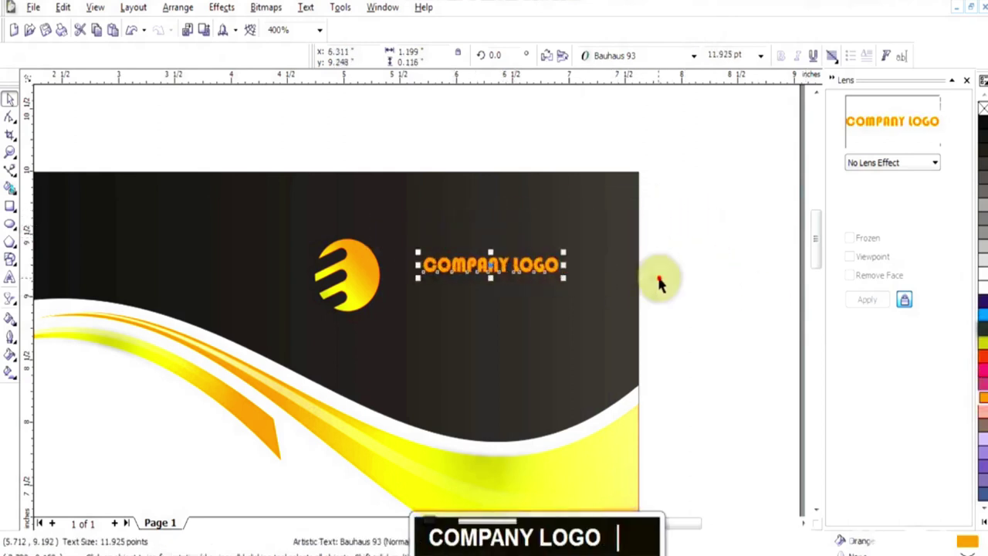
pyautogui.click(657, 275)
pyautogui.click(548, 266)
pyautogui.moveTo(486, 265); pyautogui.dragTo(471, 256)
pyautogui.press('capslock')
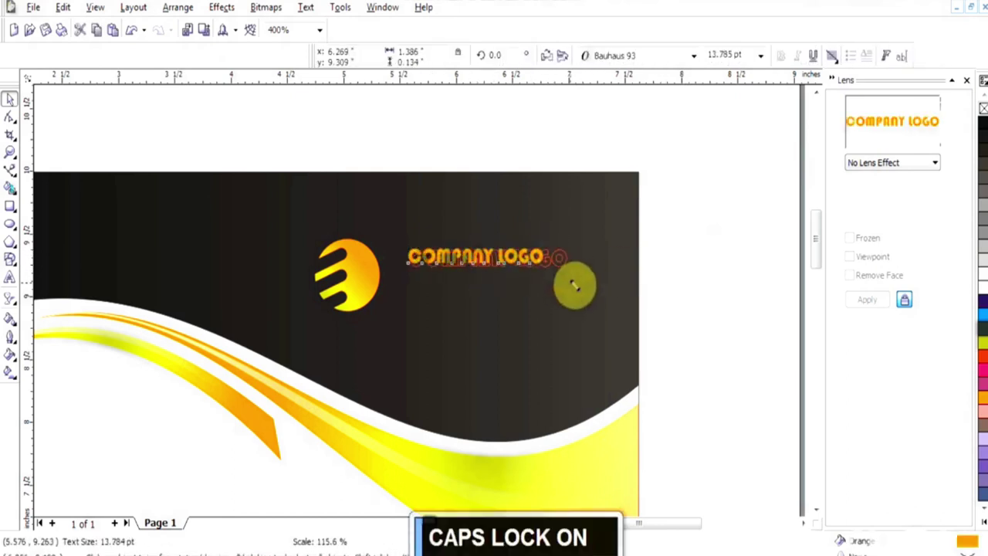
pyautogui.click(672, 278)
# Type 'SLOGAN HERE' below the heading, coloured yellow in Arial Black
pyautogui.click(10, 276)
pyautogui.click(404, 341)
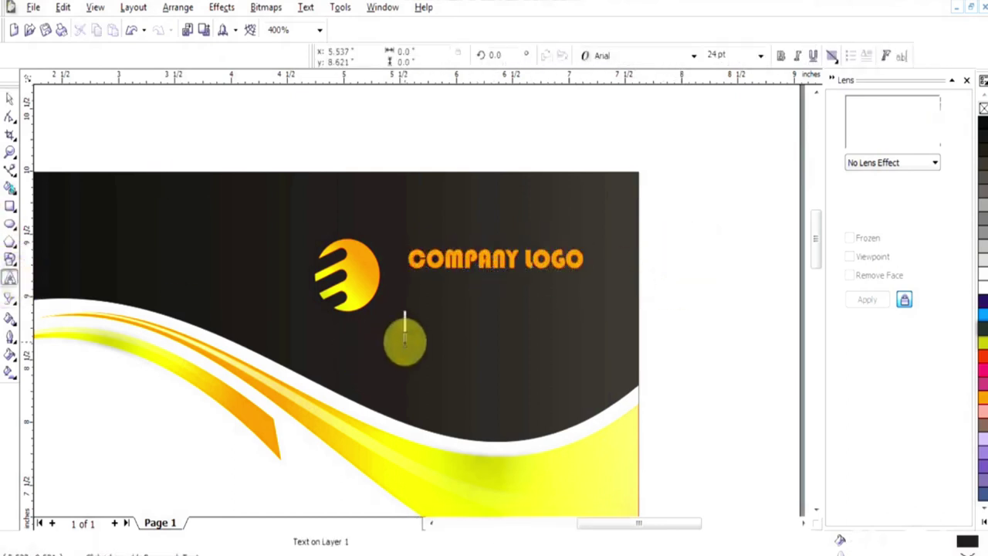
pyautogui.write('SLOGA')
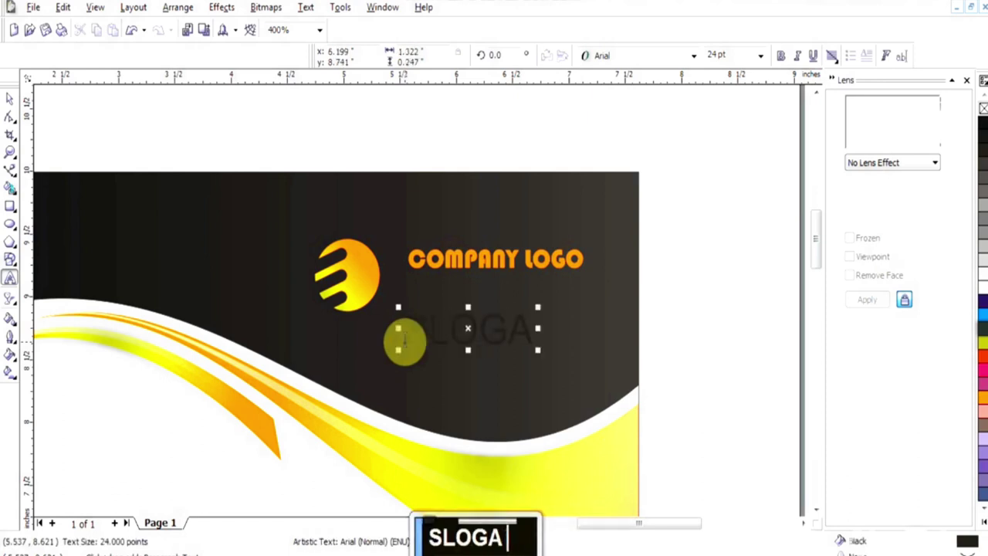
pyautogui.write('L HERE')
pyautogui.doubleClick(185, 152)
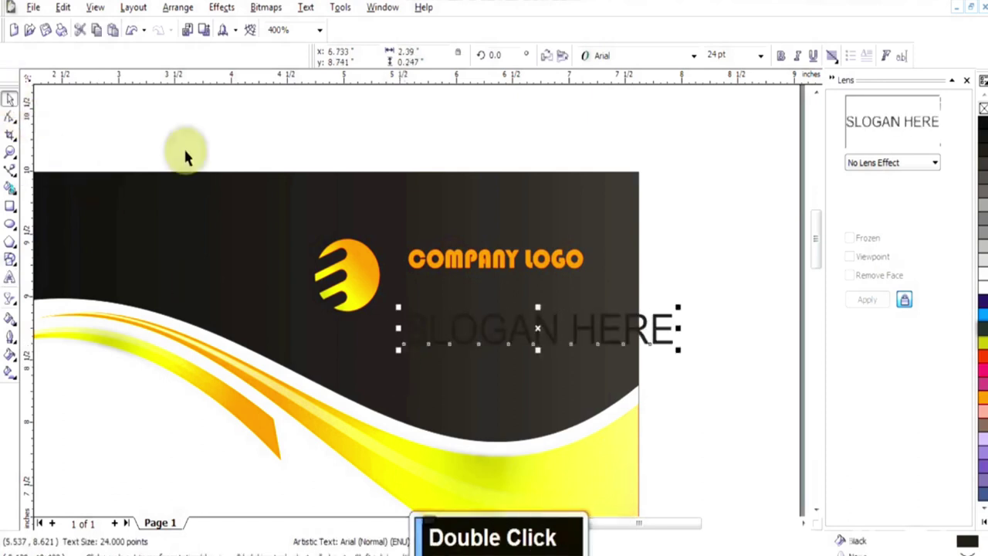
pyautogui.click(973, 342)
pyautogui.click(695, 58)
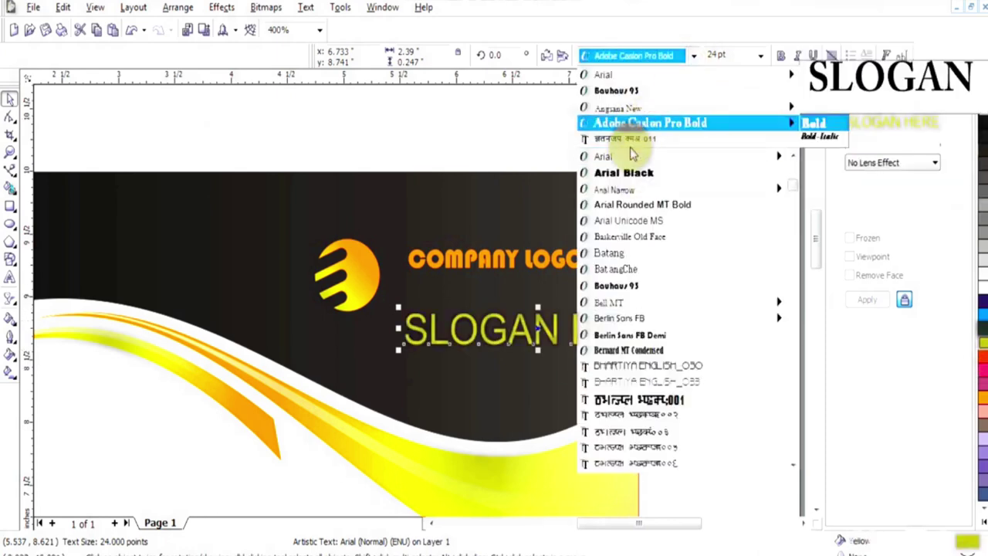
pyautogui.click(625, 171)
# Shrink the slogan and centre it under the COMPANY LOGO heading
pyautogui.moveTo(708, 347); pyautogui.dragTo(503, 303)
pyautogui.keyDown('shift'); pyautogui.click(502, 259); pyautogui.keyUp('shift')
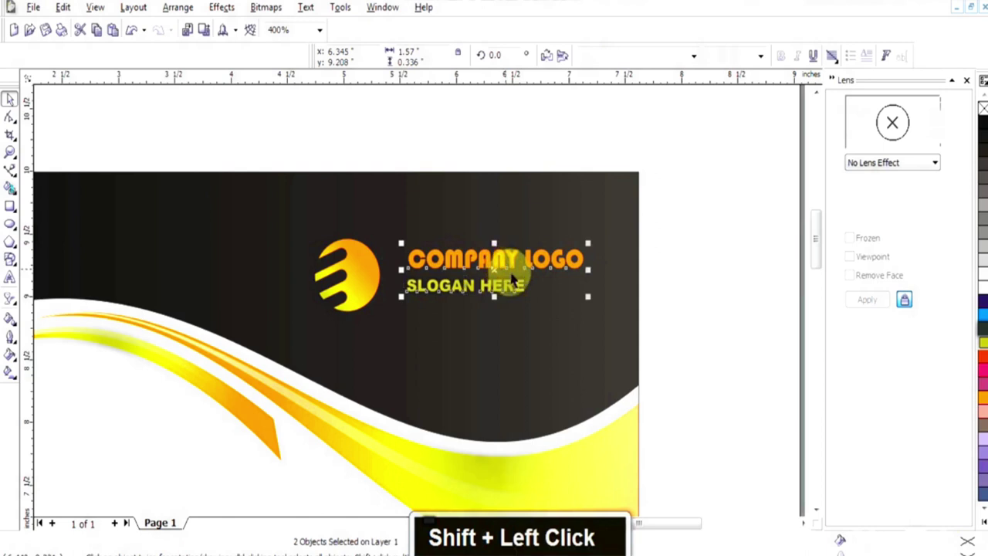
pyautogui.press('c')
pyautogui.click(713, 291)
pyautogui.press('F3')
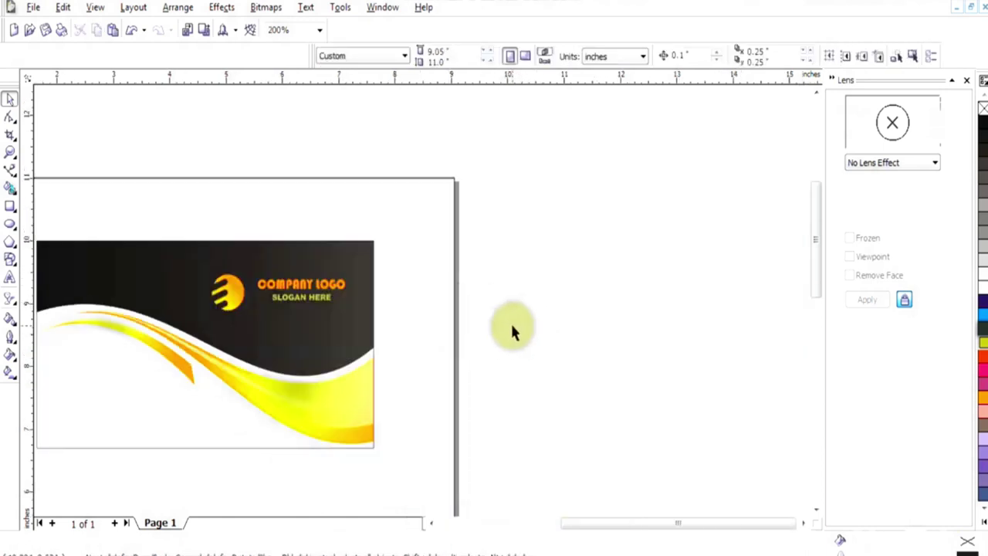
# Group the sun icon and both logo text lines into one logo
pyautogui.moveTo(401, 269); pyautogui.dragTo(188, 316)
pyautogui.hotkey('ctrl', 'g')
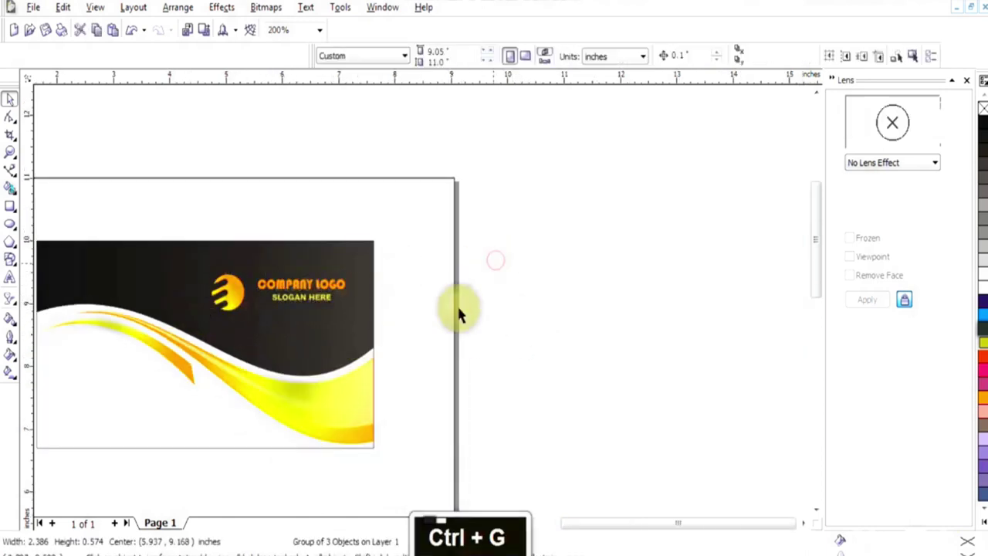
pyautogui.click(457, 306)
# Add the cardholder's name in Arial Rounded MT Bold at the card's lower left
pyautogui.click(9, 276)
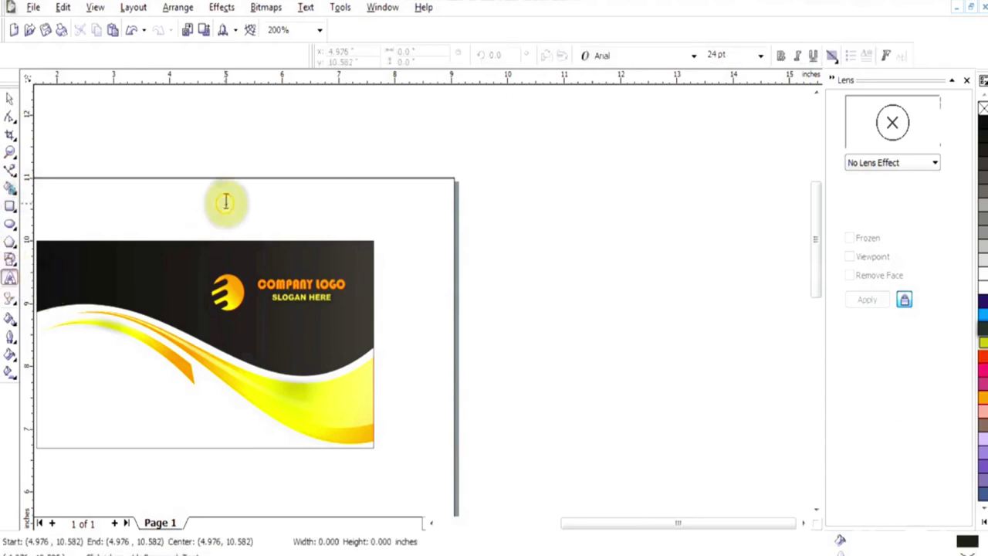
pyautogui.click(225, 206)
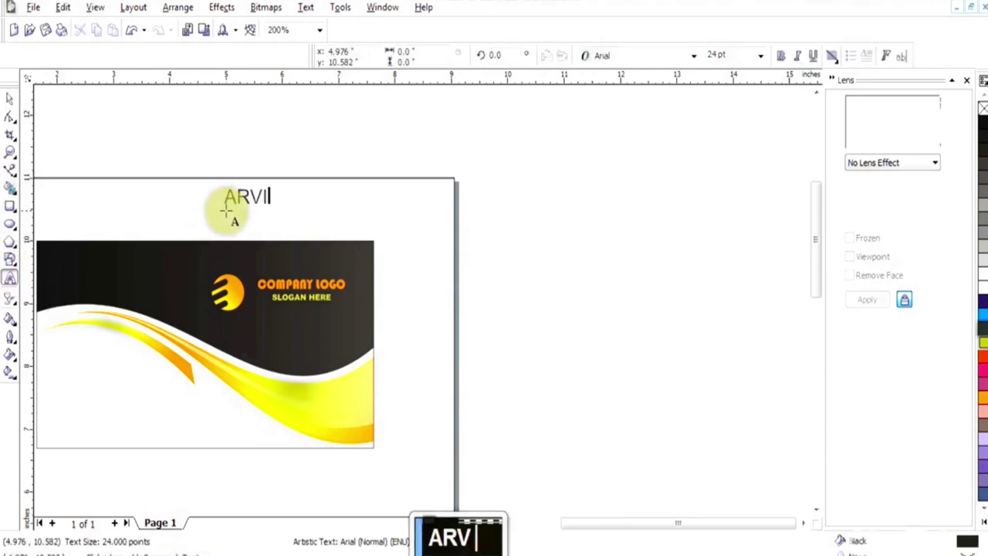
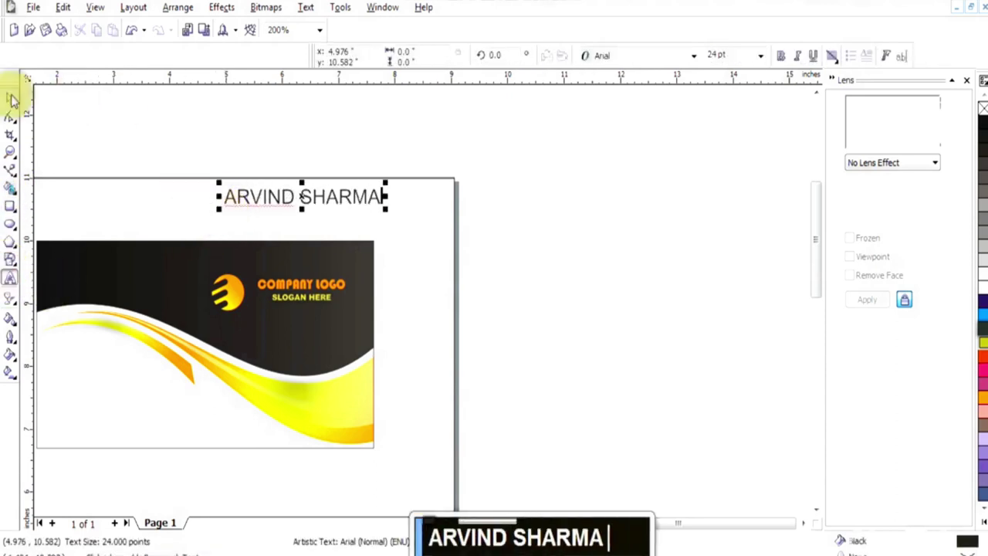
pyautogui.click(10, 99)
pyautogui.click(693, 56)
pyautogui.click(637, 203)
pyautogui.moveTo(382, 202); pyautogui.dragTo(129, 425)
pyautogui.click(311, 399)
pyautogui.click(461, 430)
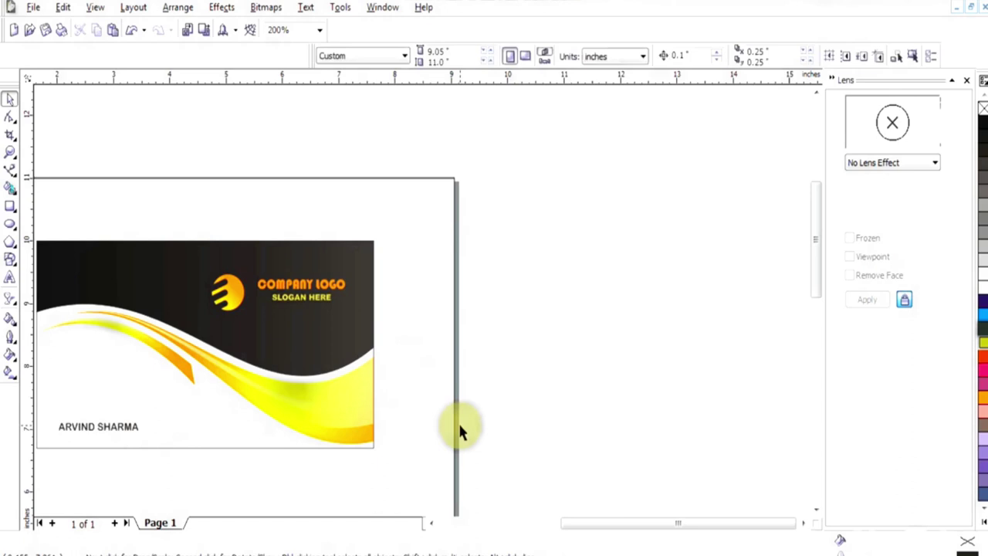
# Group all four objects of the front card together
pyautogui.press('F3')
pyautogui.moveTo(430, 192); pyautogui.dragTo(168, 379)
pyautogui.hotkey('ctrl', 'g')
pyautogui.click(502, 277)
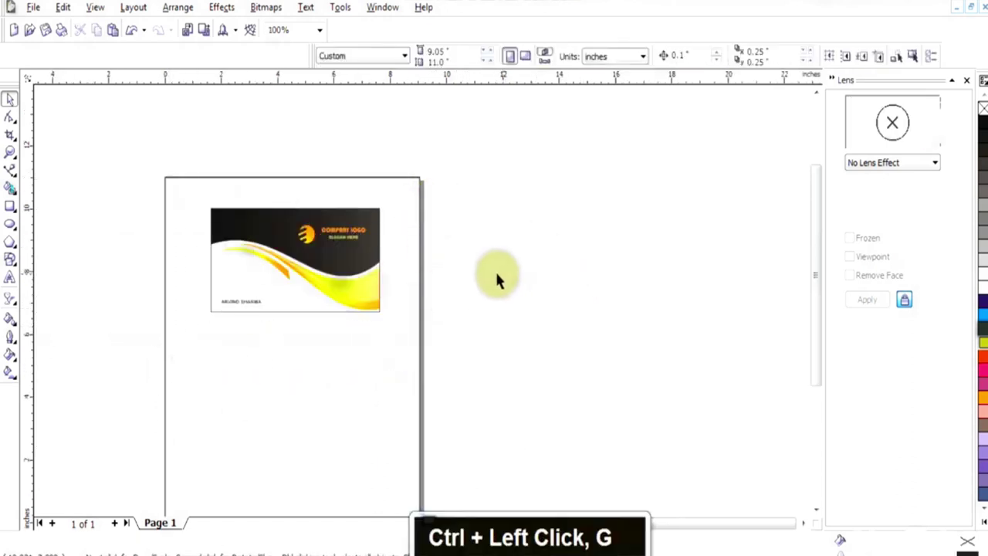
# Duplicate the front card and move the copy below the original
pyautogui.rightClick(392, 267)
pyautogui.click(386, 270)
pyautogui.doubleClick(525, 264)
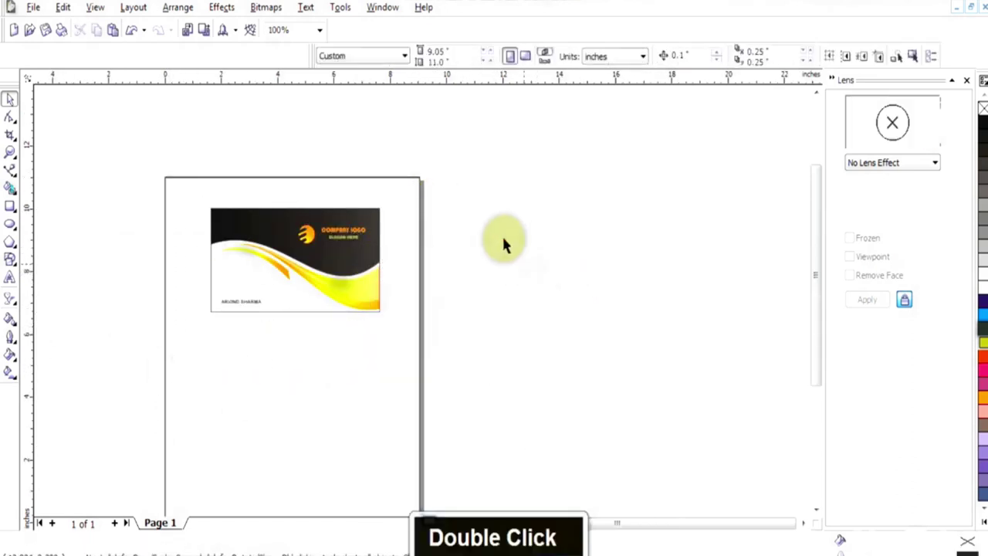
pyautogui.click(211, 271)
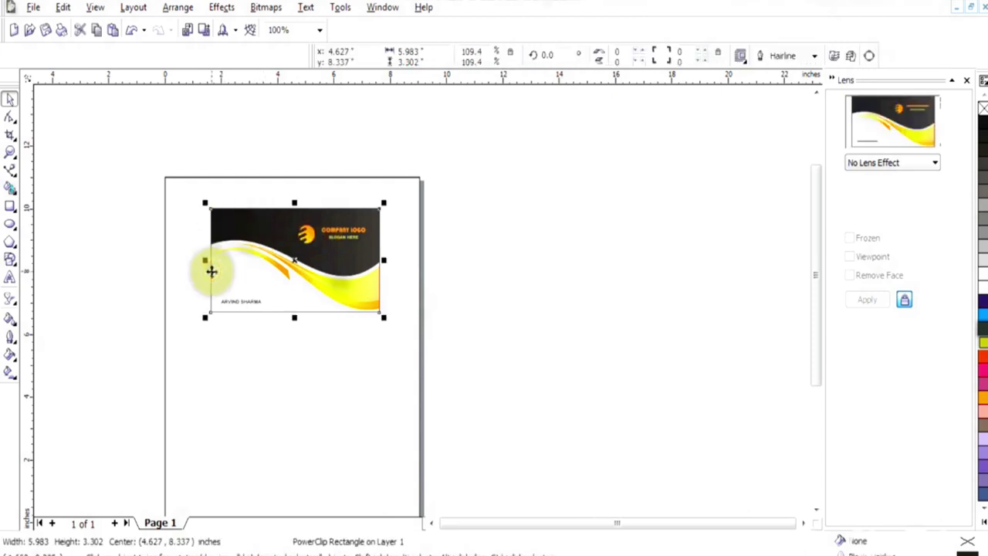
pyautogui.press('KP_Add')
pyautogui.press('Down')
pyautogui.press('Down')
pyautogui.press('Down')
pyautogui.press('Down')
pyautogui.press('Down')
pyautogui.press('Down')
pyautogui.press('Down')
pyautogui.press('Down')
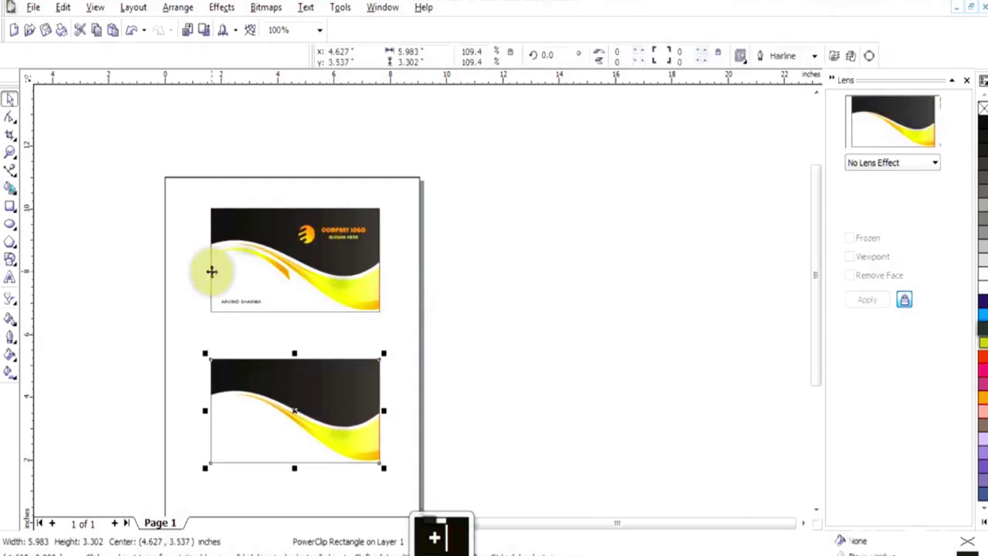
pyautogui.click(415, 392)
# Try extracting the lower card's artwork and deleting its black shape, then undo it
pyautogui.rightClick(278, 393)
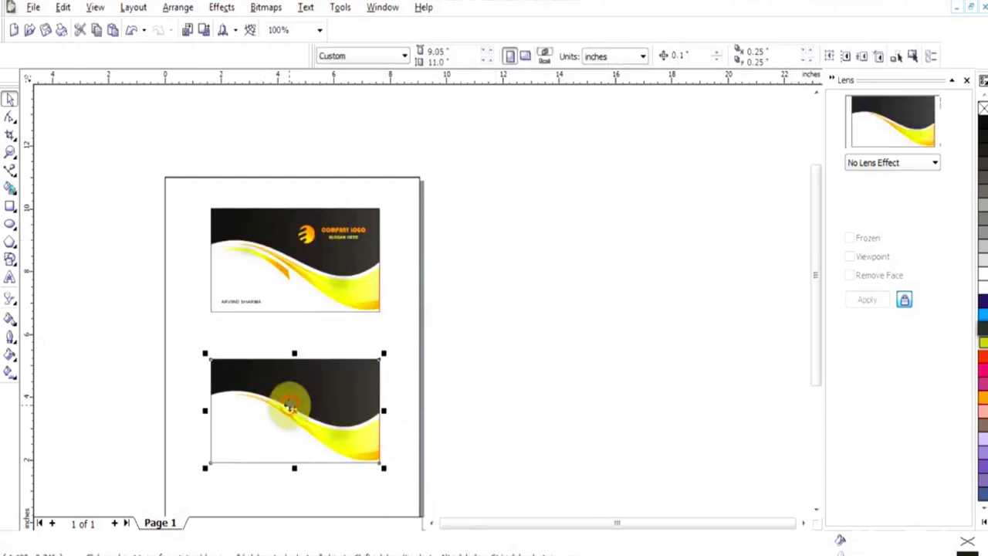
pyautogui.click(302, 79)
pyautogui.click(328, 412)
pyautogui.press('Delete')
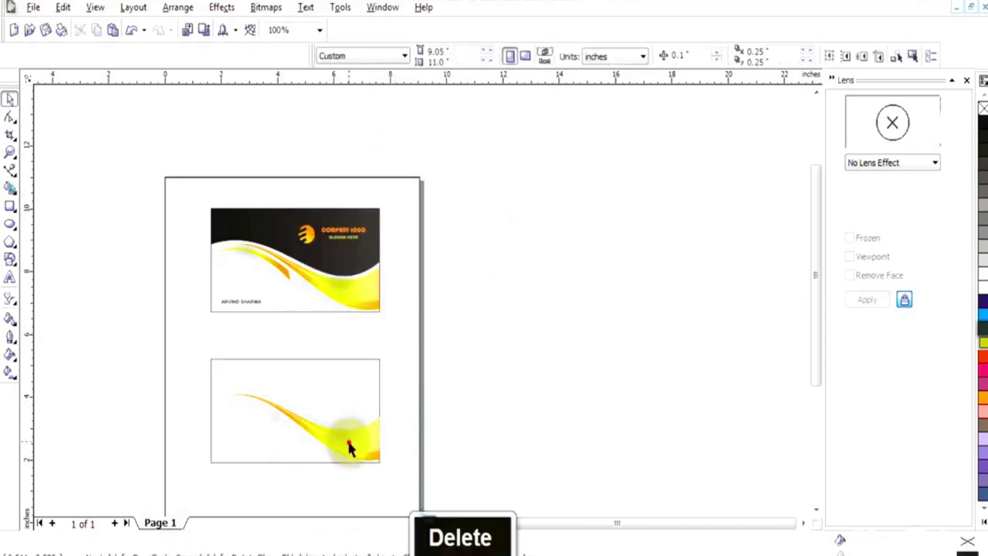
pyautogui.hotkey('ctrl', 'z')
pyautogui.hotkey('ctrl', 'z')
pyautogui.hotkey('ctrl', 'z')
pyautogui.hotkey('ctrl', 'z')
pyautogui.hotkey('ctrl', 'z')
pyautogui.hotkey('ctrl', 'z')
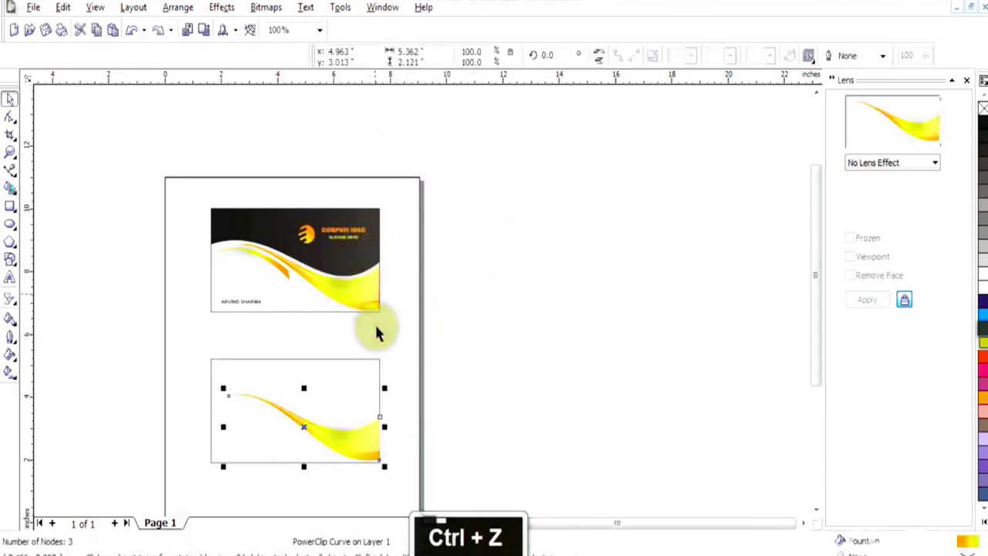
pyautogui.hotkey('ctrl', 'z')
# Convert the lower card into editable curves ready for reshaping
pyautogui.keyDown('ctrl'); pyautogui.click(358, 287); pyautogui.keyUp('ctrl')
pyautogui.rightClick(358, 286)
pyautogui.click(355, 407)
pyautogui.rightClick(355, 407)
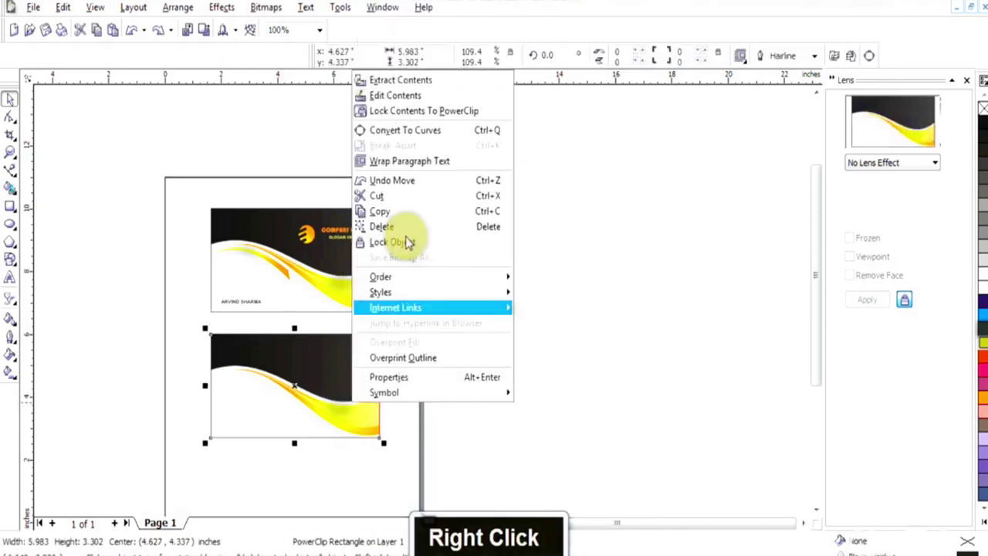
pyautogui.click(384, 130)
pyautogui.doubleClick(364, 412)
# Bring the thin swoosh curve down and group it with the lower card's objects
pyautogui.keyDown('shift'); pyautogui.click(348, 352); pyautogui.keyUp('shift')
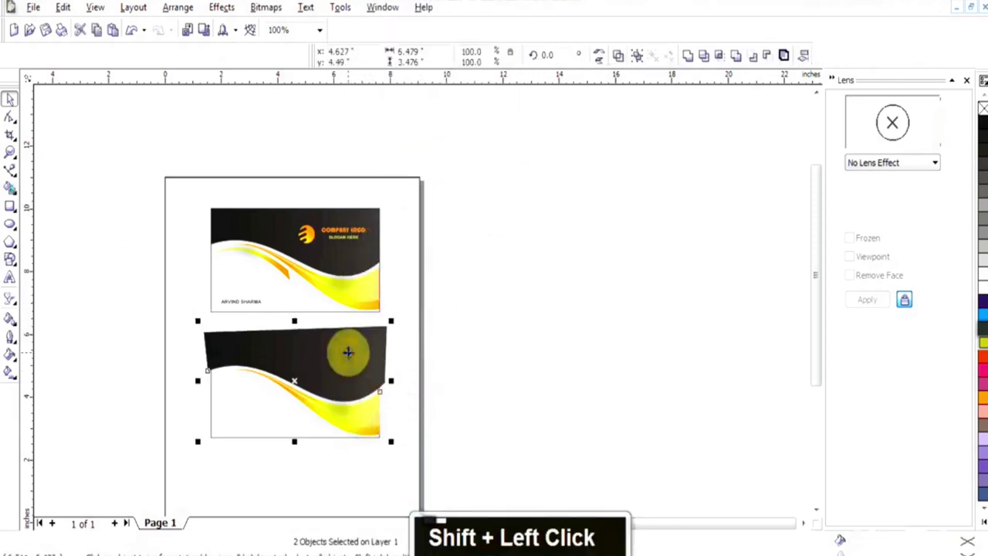
pyautogui.hotkey('ctrl', 'g')
pyautogui.click(279, 272)
pyautogui.moveTo(279, 275); pyautogui.dragTo(279, 399)
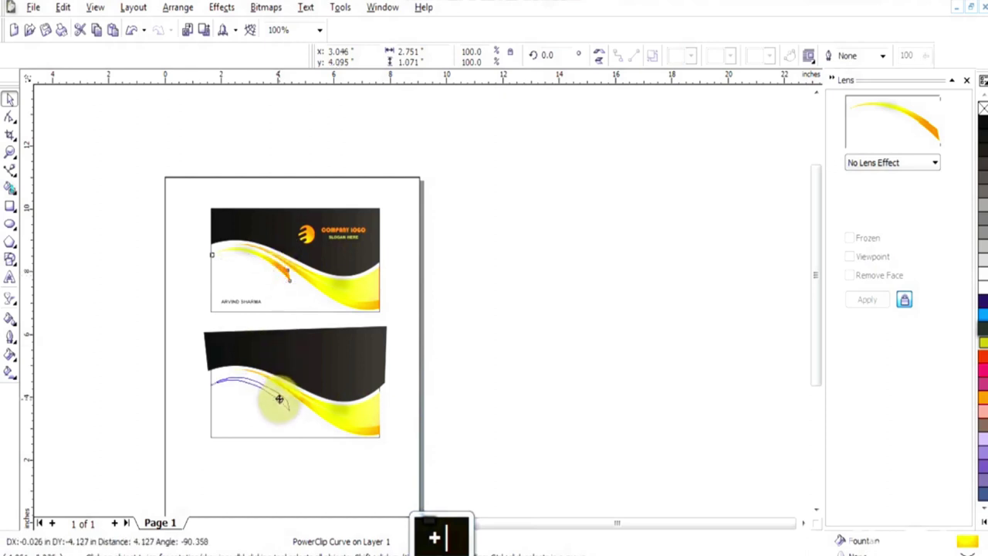
pyautogui.keyDown('shift'); pyautogui.click(336, 374); pyautogui.keyUp('shift')
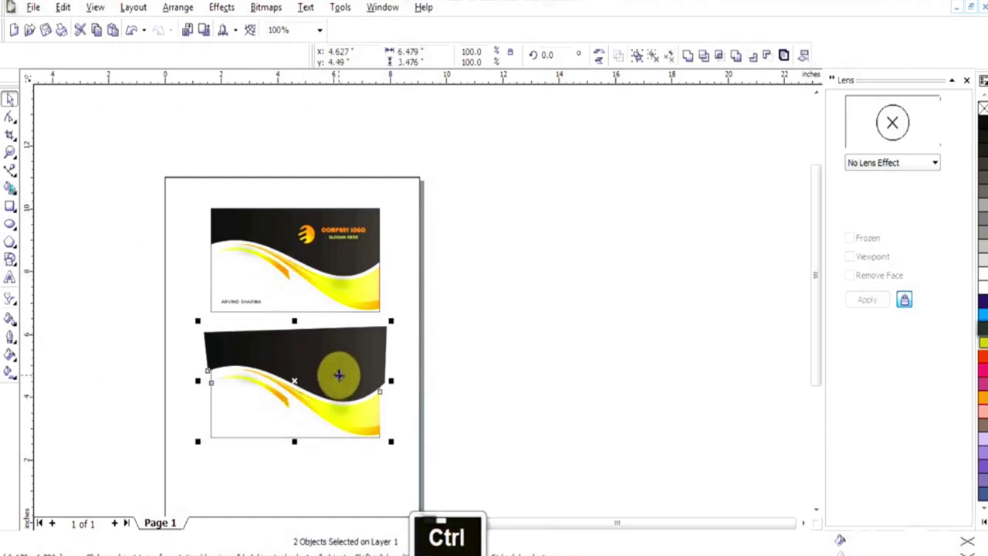
pyautogui.hotkey('ctrl', 'g')
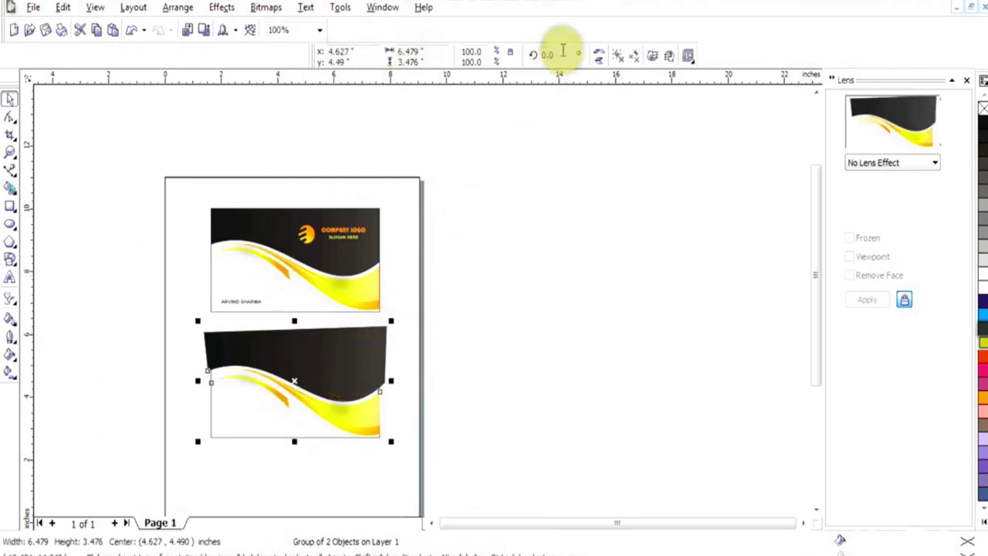
# Rotate the group 90° and scale it into a band along the card's left side
pyautogui.write('90')
pyautogui.press('Return')
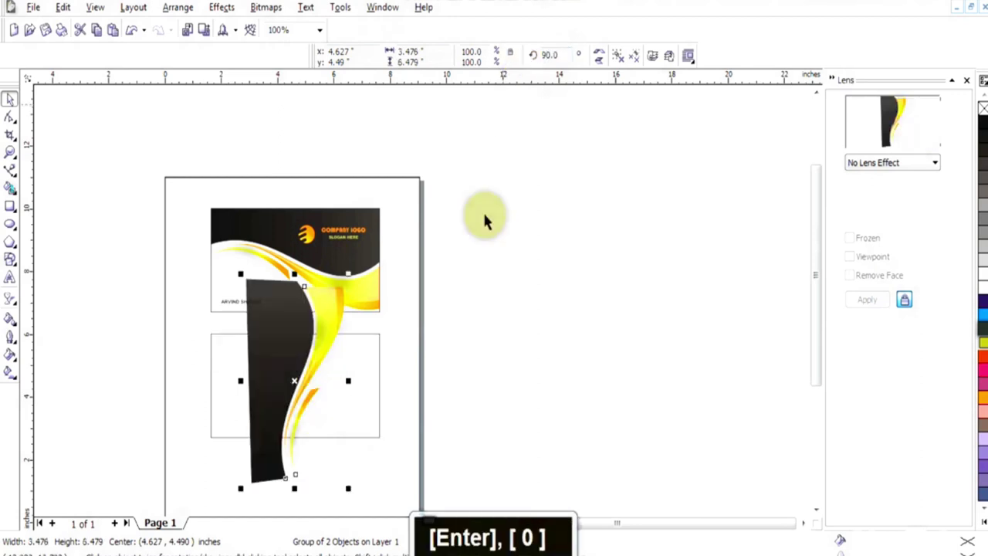
pyautogui.moveTo(264, 270); pyautogui.dragTo(258, 335)
pyautogui.moveTo(243, 352); pyautogui.dragTo(236, 362)
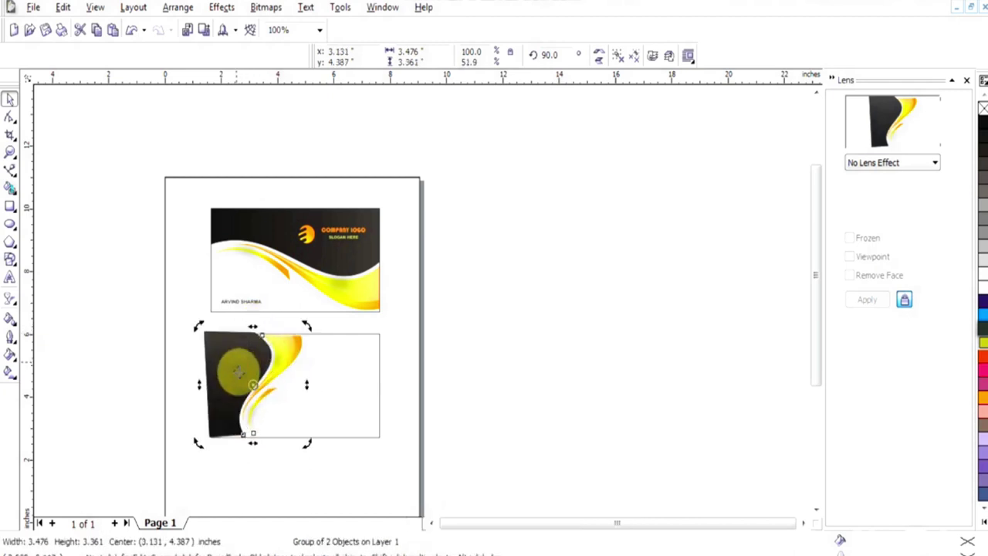
pyautogui.keyDown('shift'); pyautogui.moveTo(254, 437); pyautogui.dragTo(254, 445); pyautogui.keyUp('shift')
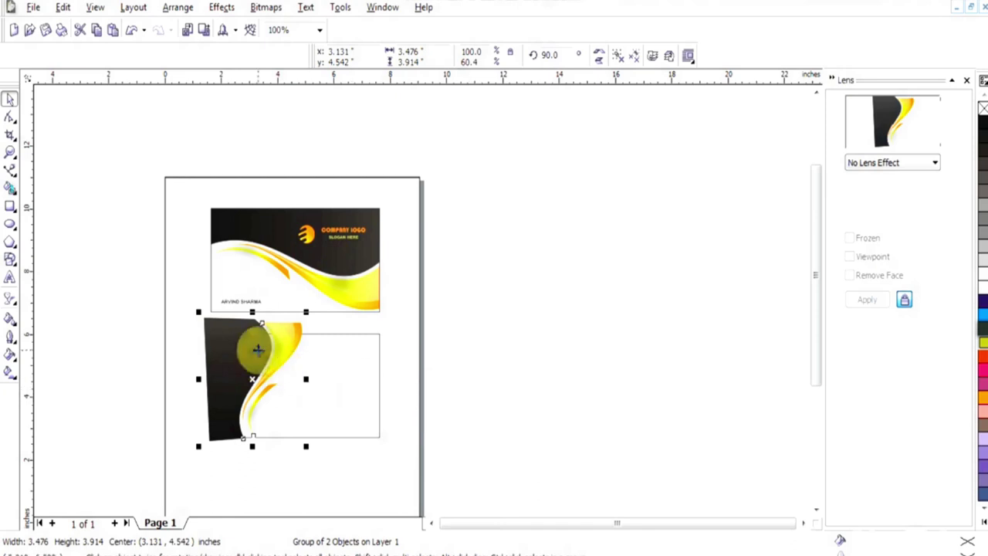
# PowerClip the rotated band inside the back card frame
pyautogui.click(224, 7)
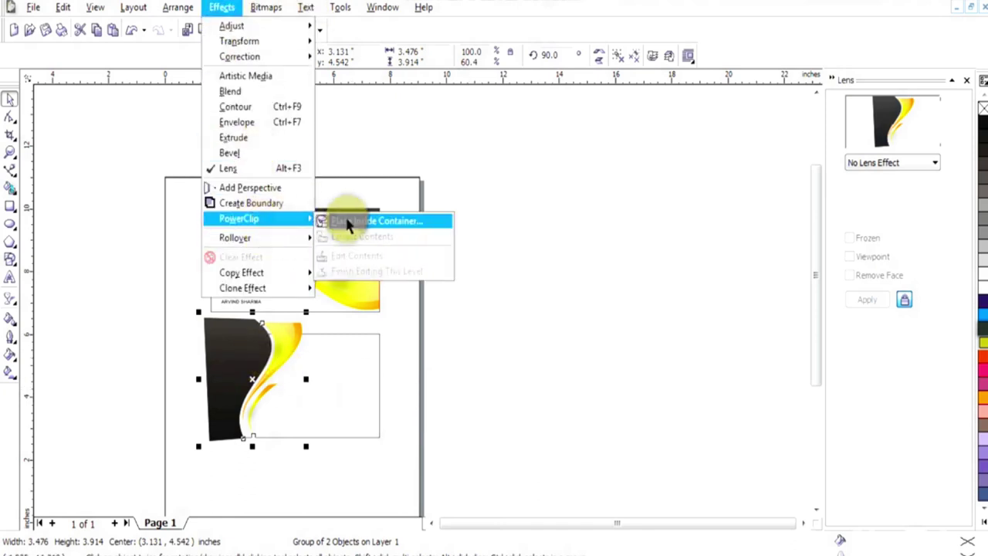
pyautogui.click(351, 220)
pyautogui.doubleClick(424, 333)
pyautogui.press('Return')
pyautogui.click(359, 334)
# Edit the clipped contents to shift the band left, then finish editing
pyautogui.rightClick(375, 330)
pyautogui.click(419, 26)
pyautogui.moveTo(286, 353); pyautogui.dragTo(229, 359)
pyautogui.rightClick(231, 352)
pyautogui.click(326, 193)
pyautogui.rightClick(229, 360)
pyautogui.click(276, 84)
# Zoom in on the back card
pyautogui.click(503, 234)
pyautogui.press('F2')
pyautogui.moveTo(402, 301); pyautogui.dragTo(236, 448)
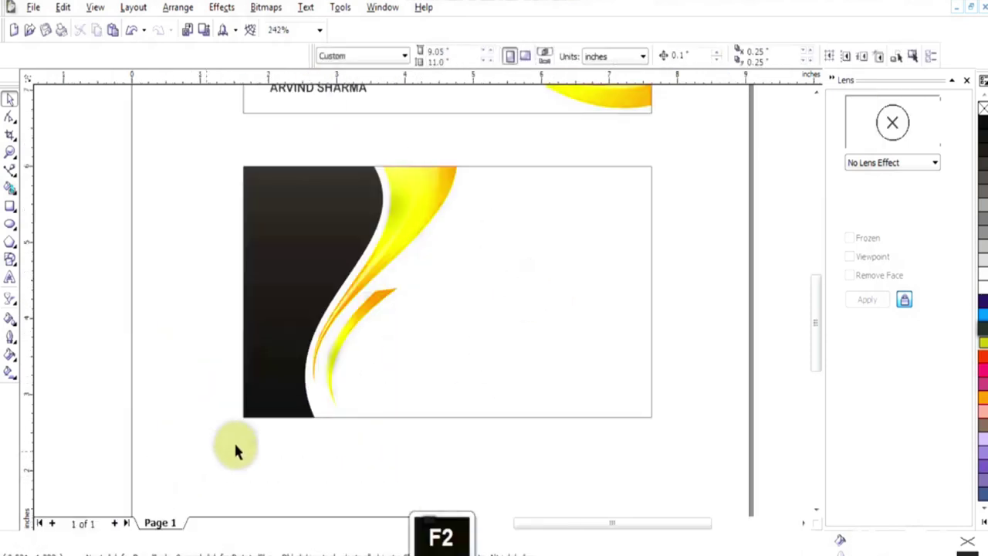
pyautogui.click(9, 277)
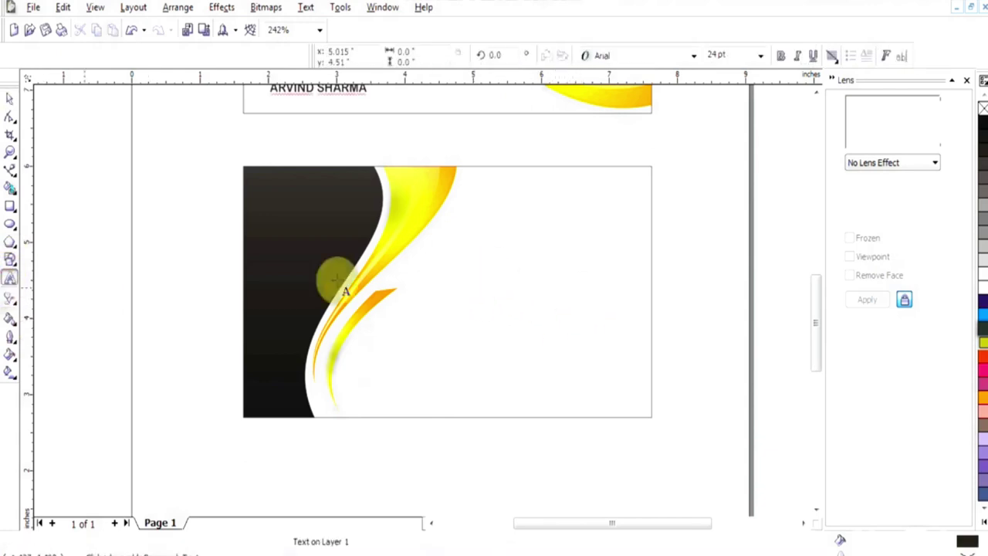
# Draw a small square on the back card's right and add a peak node to its top edge
pyautogui.click(9, 207)
pyautogui.moveTo(523, 246); pyautogui.dragTo(556, 278)
pyautogui.press('F10')
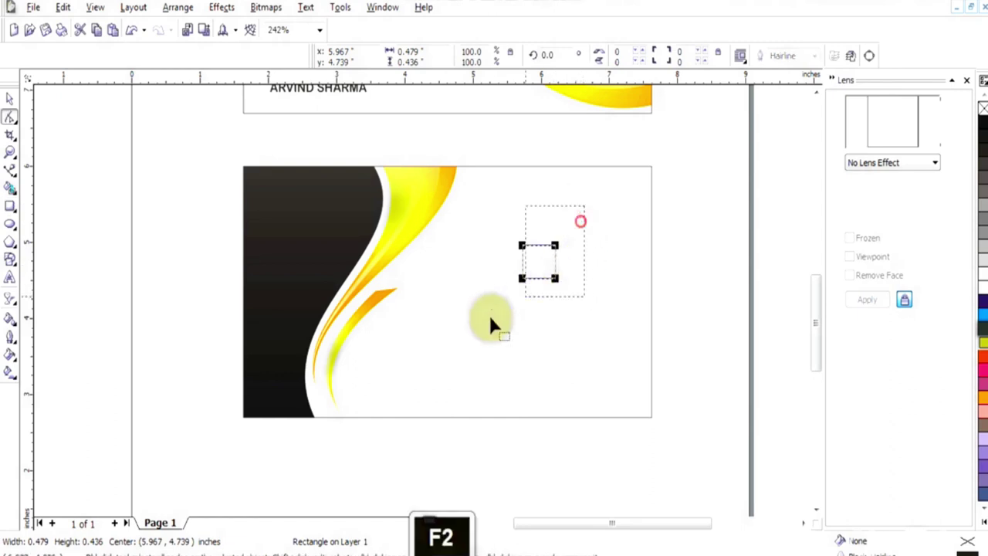
pyautogui.press('space')
pyautogui.rightClick(467, 241)
pyautogui.press('F10')
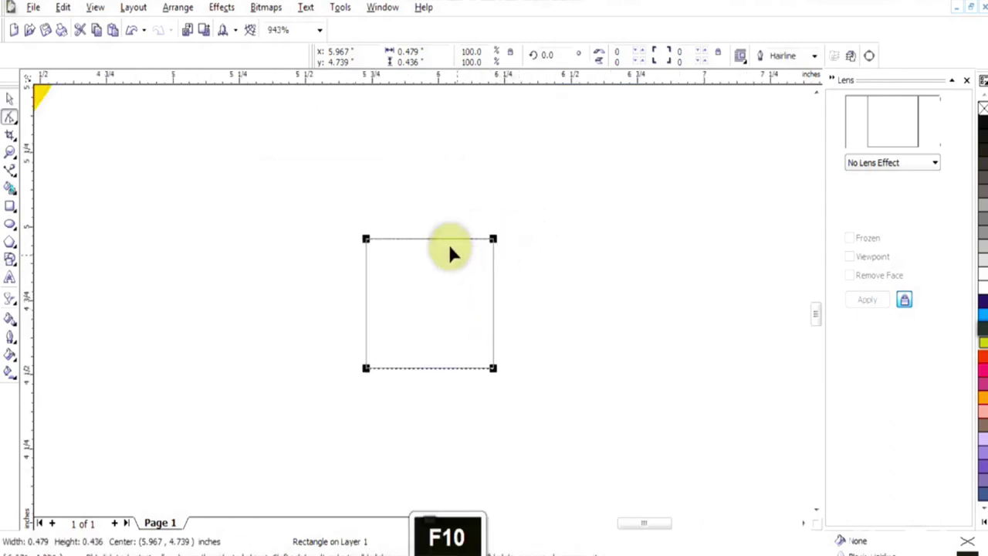
pyautogui.hotkey('ctrl', 'q')
pyautogui.doubleClick(428, 237)
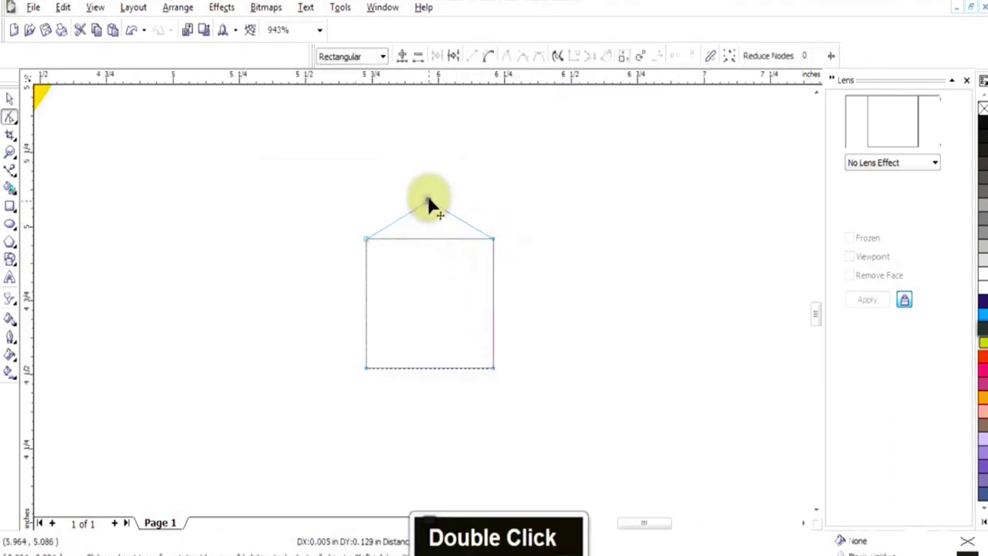
pyautogui.press('space')
# Draw a thin strip, tilt it along the left roof slope and mirror a copy to the right
pyautogui.click(10, 206)
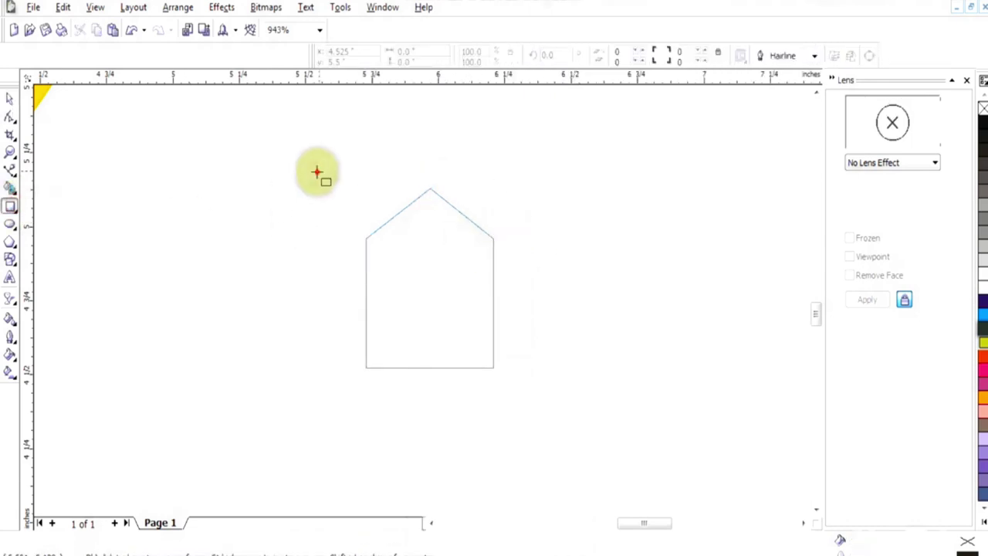
pyautogui.moveTo(320, 167); pyautogui.dragTo(297, 275)
pyautogui.press('space')
pyautogui.keyDown('ctrl'); pyautogui.click(348, 161); pyautogui.keyUp('ctrl')
pyautogui.keyDown('ctrl'); pyautogui.click(313, 169); pyautogui.keyUp('ctrl')
pyautogui.click(312, 172)
pyautogui.moveTo(321, 169); pyautogui.dragTo(390, 199)
pyautogui.doubleClick(327, 216)
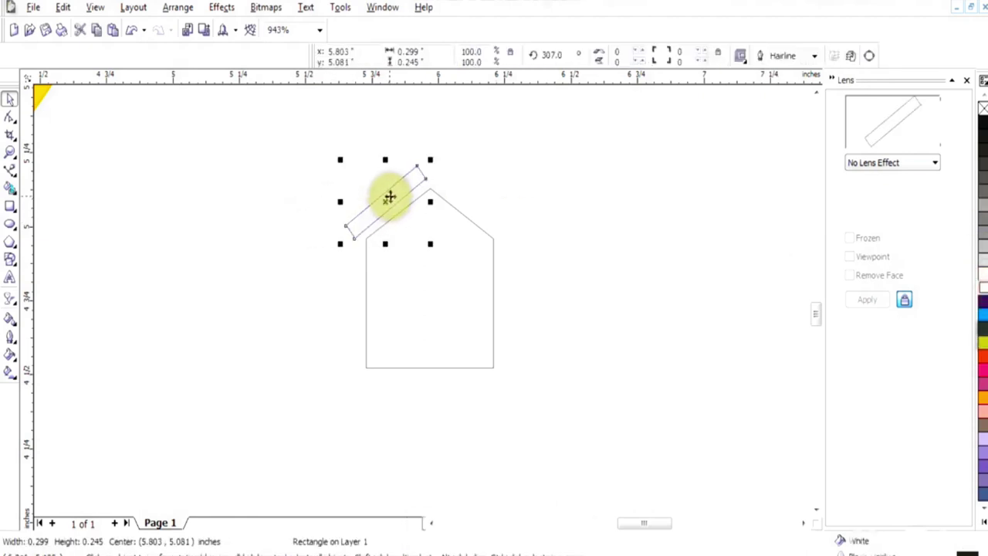
pyautogui.click(390, 199)
pyautogui.moveTo(431, 158); pyautogui.dragTo(418, 180)
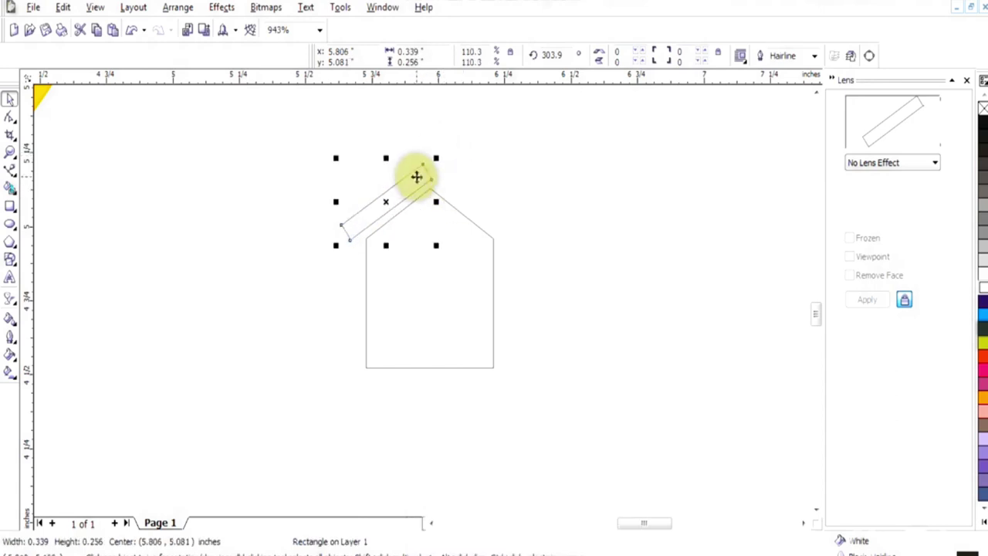
pyautogui.rightClick(476, 194)
pyautogui.moveTo(336, 202); pyautogui.dragTo(474, 212)
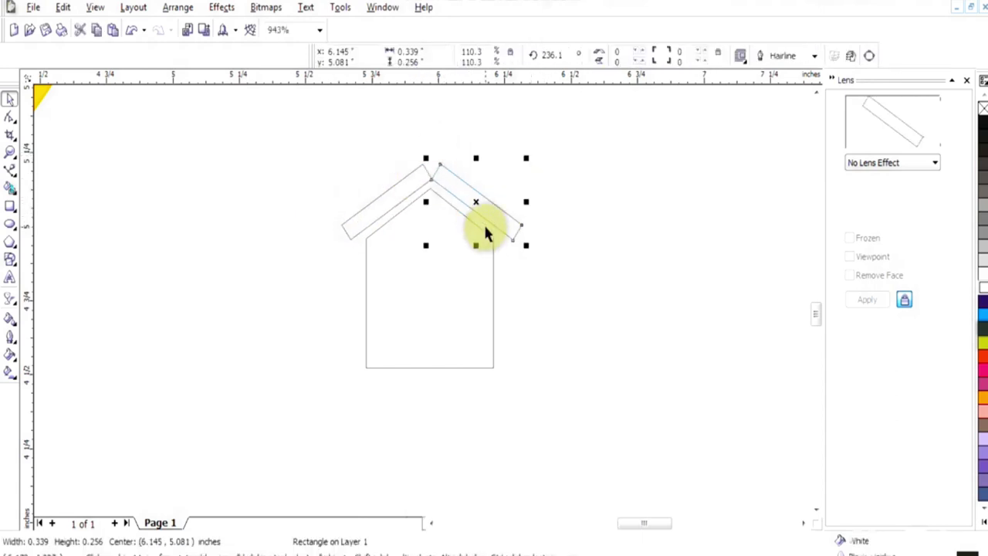
# Remove the outlines from both roof strips and the house body
pyautogui.keyDown('shift'); pyautogui.click(402, 197); pyautogui.keyUp('shift')
pyautogui.keyDown('shift'); pyautogui.click(492, 255); pyautogui.keyUp('shift')
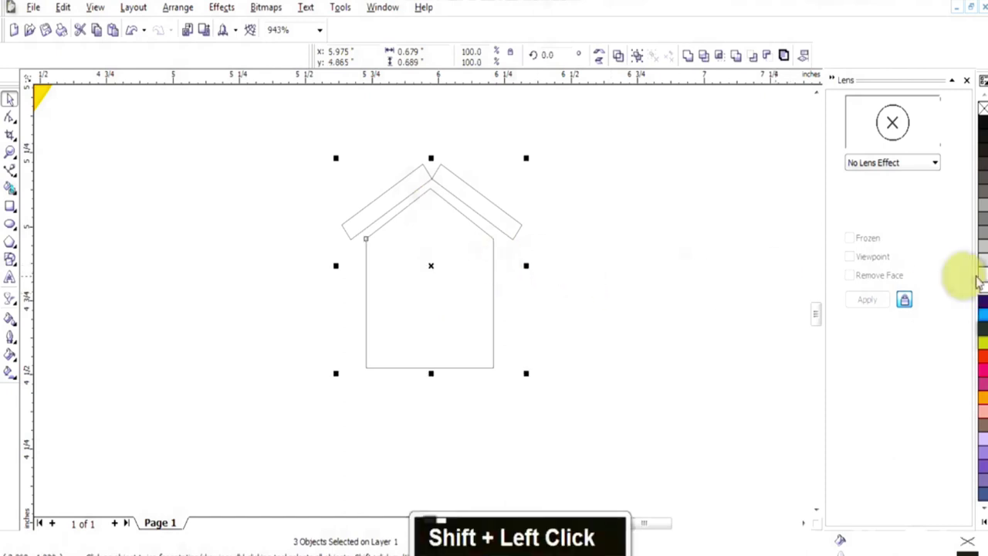
pyautogui.rightClick(980, 109)
pyautogui.press('F3')
pyautogui.press('F3')
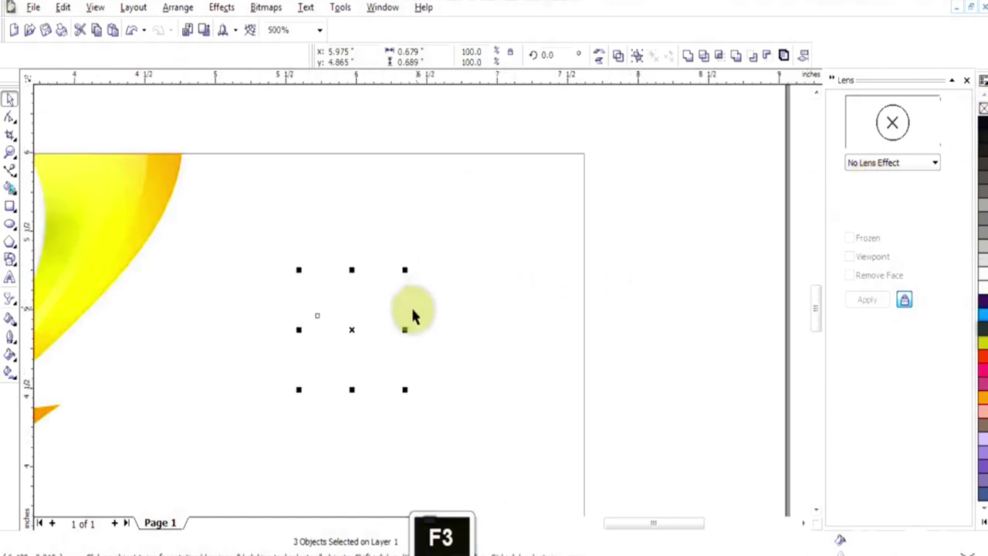
# Fill the house pieces with orange
pyautogui.click(983, 409)
pyautogui.doubleClick(392, 353)
pyautogui.keyDown('shift'); pyautogui.click(543, 335); pyautogui.keyUp('shift')
pyautogui.press('F2')
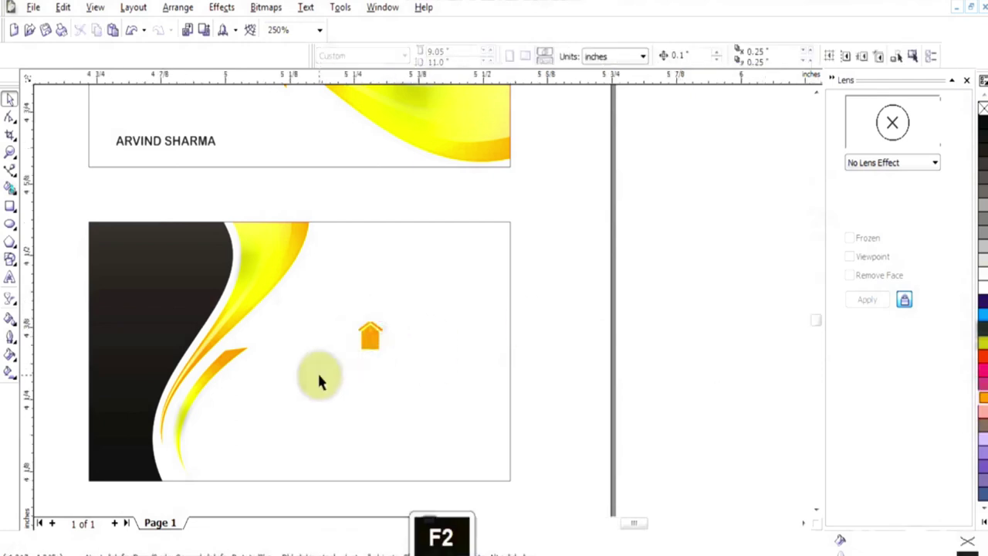
# Convert both roof strips to curves and pull their top corners together at the apex
pyautogui.click(564, 133)
pyautogui.press('F10')
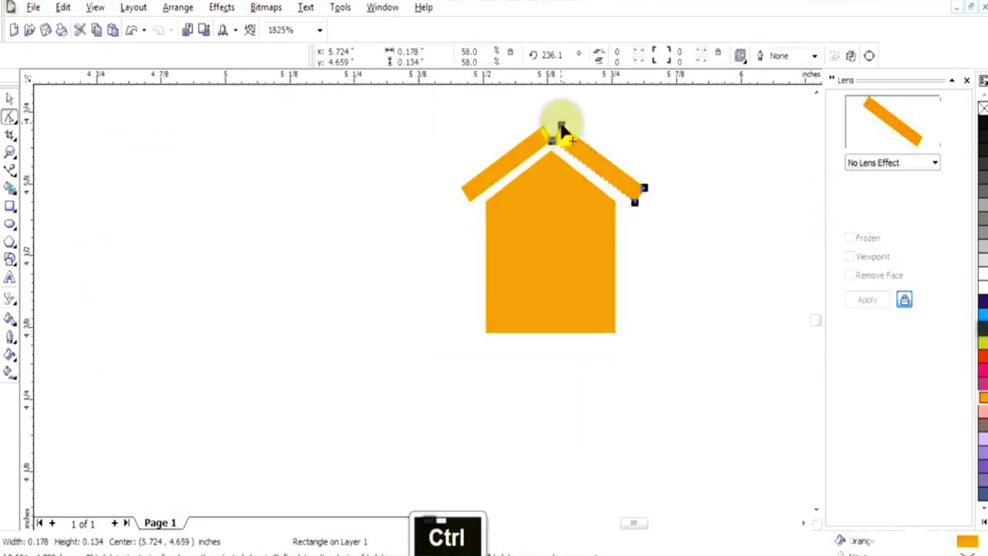
pyautogui.hotkey('ctrl', 'q')
pyautogui.moveTo(561, 128); pyautogui.dragTo(553, 122)
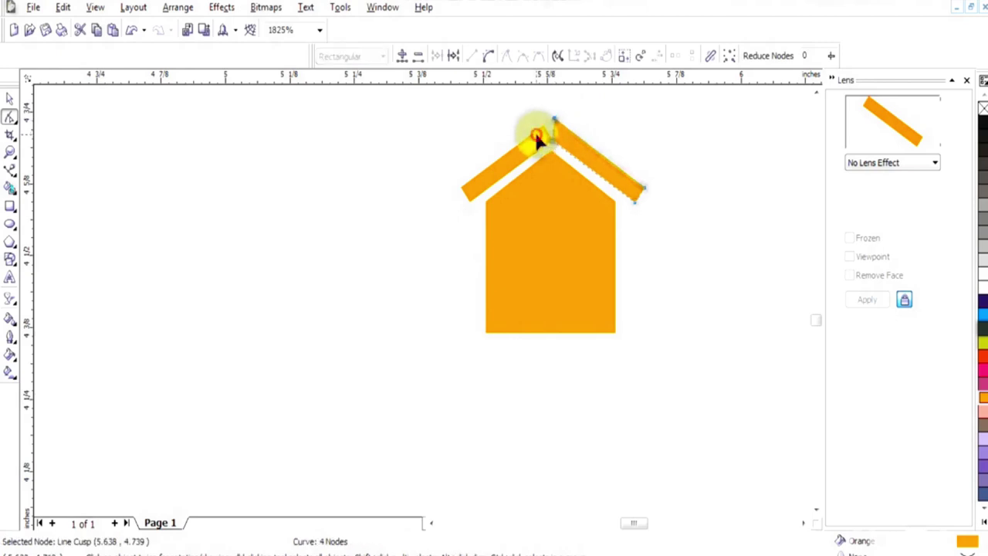
pyautogui.click(540, 126)
pyautogui.hotkey('ctrl', 'q')
pyautogui.moveTo(541, 126); pyautogui.dragTo(553, 120)
# Align the right roof piece with the left at the apex and group the two roof pieces
pyautogui.press('space')
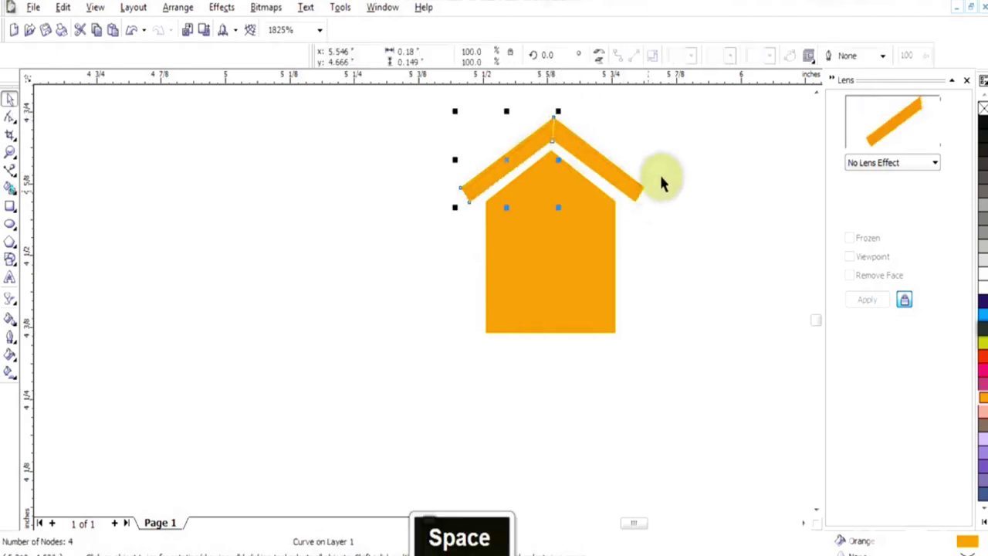
pyautogui.click(562, 143)
pyautogui.hotkey('ctrl', 'Left')
pyautogui.hotkey('ctrl', 'Right')
pyautogui.moveTo(576, 158); pyautogui.dragTo(559, 138)
pyautogui.click(557, 138)
pyautogui.keyDown('shift'); pyautogui.click(538, 158); pyautogui.keyUp('shift')
pyautogui.hotkey('ctrl', 'g')
pyautogui.click(715, 196)
# Draw a tall white door, centre it on the house body and trim it out
pyautogui.click(10, 206)
pyautogui.moveTo(536, 252); pyautogui.dragTo(568, 324)
pyautogui.press('space')
pyautogui.click(982, 286)
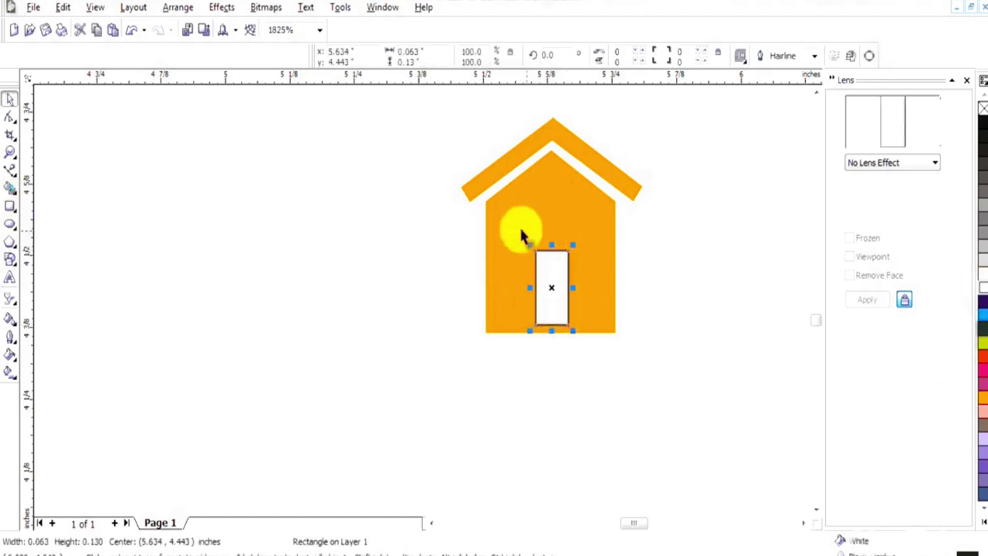
pyautogui.keyDown('shift'); pyautogui.click(558, 227); pyautogui.keyUp('shift')
pyautogui.doubleClick(724, 301)
pyautogui.keyDown('shift'); pyautogui.click(595, 285); pyautogui.keyUp('shift')
pyautogui.press('c')
pyautogui.keyDown('shift'); pyautogui.click(599, 262); pyautogui.keyUp('shift')
pyautogui.click(703, 55)
pyautogui.doubleClick(543, 295)
pyautogui.press('Delete')
# Group the house body with the roof and move the icon down-left onto the card
pyautogui.click(603, 270)
pyautogui.keyDown('shift'); pyautogui.click(564, 165); pyautogui.keyUp('shift')
pyautogui.keyDown('shift'); pyautogui.click(536, 150); pyautogui.keyUp('shift')
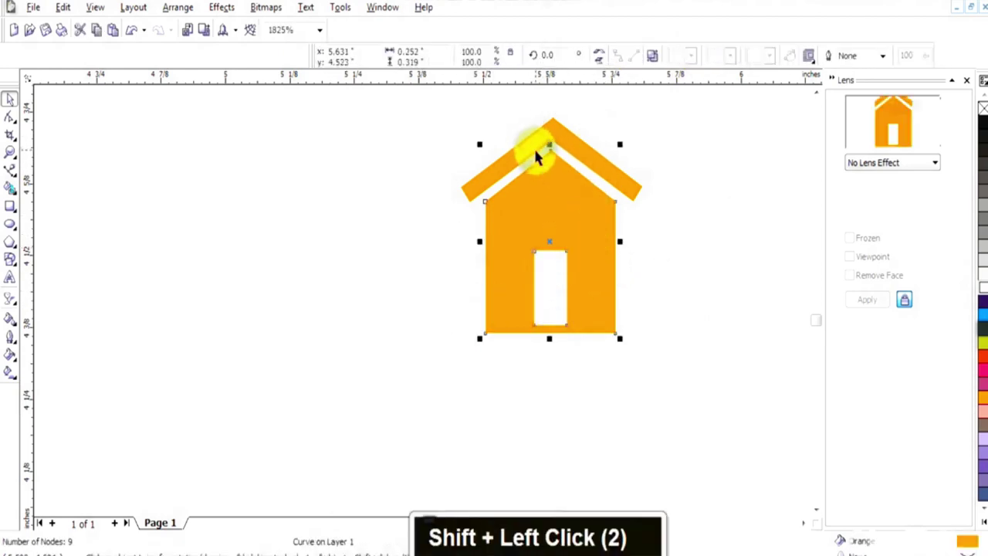
pyautogui.keyDown('shift'); pyautogui.click(553, 146); pyautogui.keyUp('shift')
pyautogui.hotkey('ctrl', 'g')
pyautogui.press('F3')
pyautogui.press('F3')
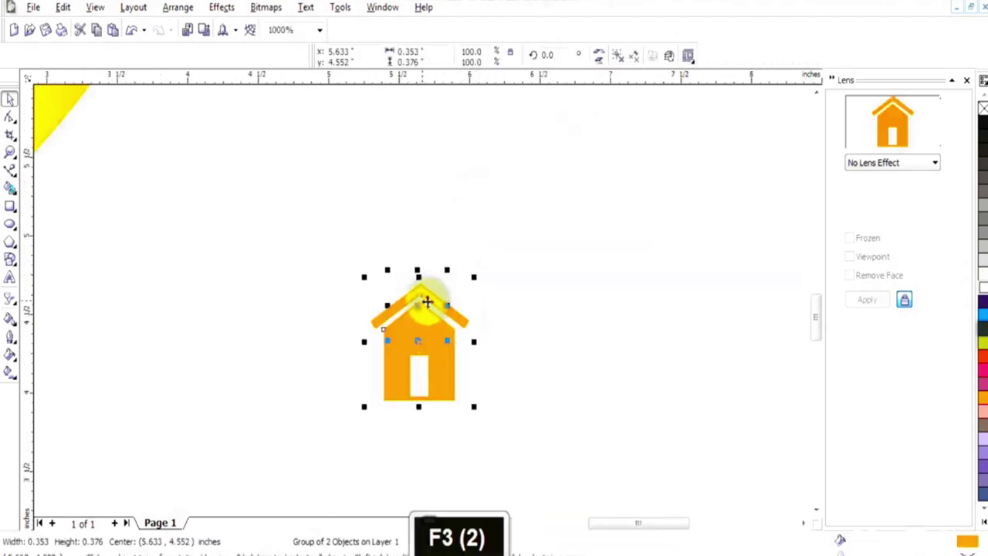
pyautogui.press('F3')
pyautogui.press('F3')
pyautogui.moveTo(421, 315); pyautogui.dragTo(399, 361)
pyautogui.keyDown('shift'); pyautogui.click(412, 315); pyautogui.keyUp('shift')
pyautogui.click(567, 351)
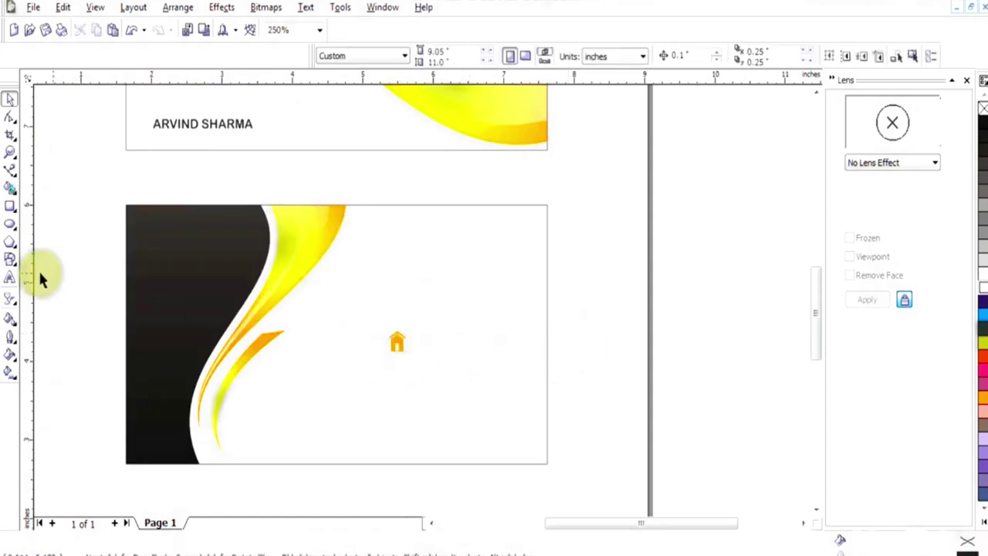
# Drag the Wingdings 2 telephone symbol from the special character panel onto the card
pyautogui.click(306, 6)
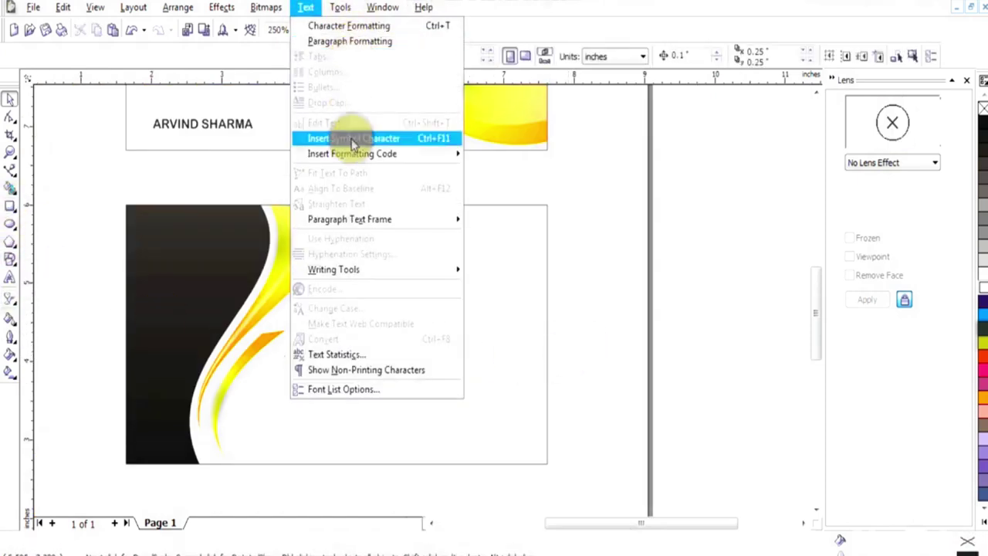
pyautogui.press('Escape')
pyautogui.hotkey('ctrl', 'F11')
pyautogui.click(947, 103)
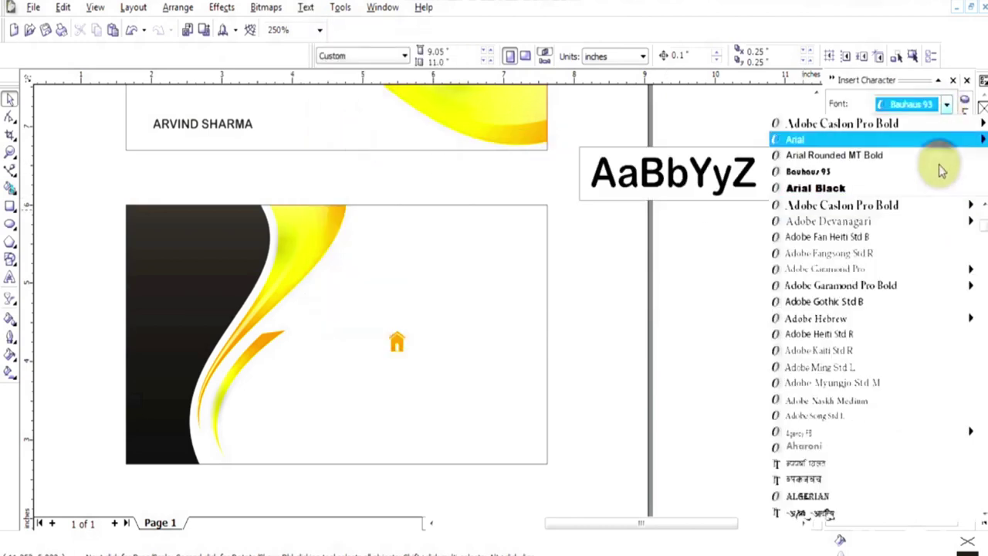
pyautogui.doubleClick(972, 375)
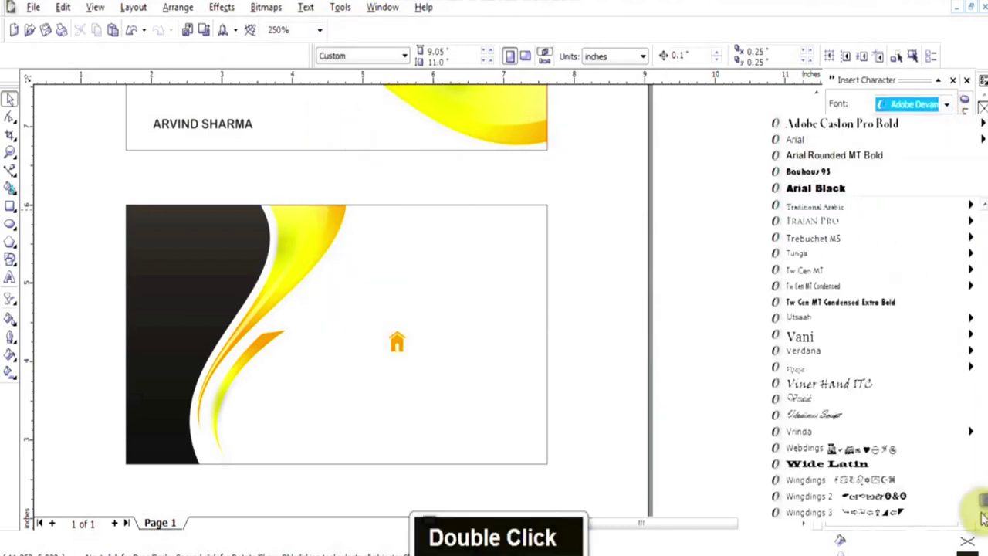
pyautogui.click(820, 474)
pyautogui.doubleClick(946, 425)
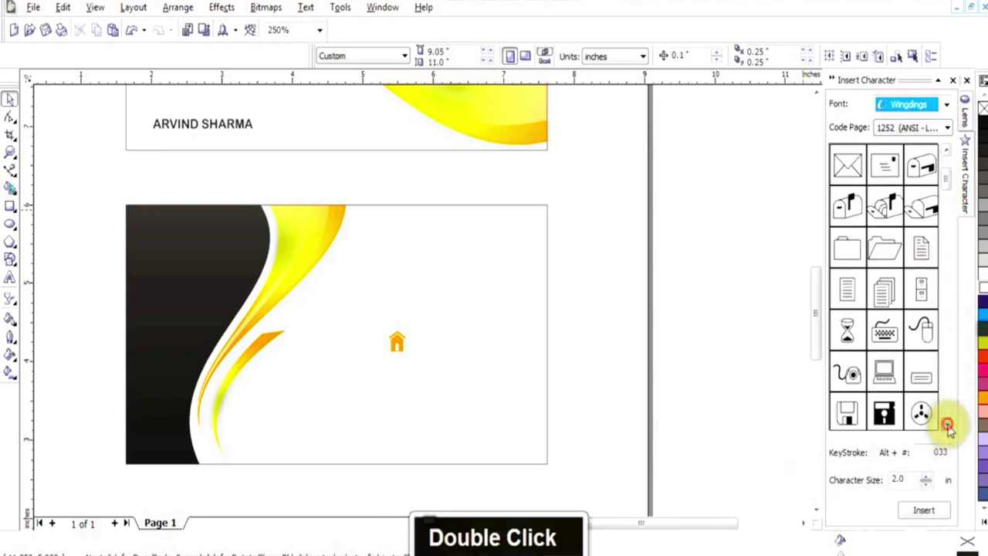
pyautogui.moveTo(947, 424); pyautogui.dragTo(947, 424)
pyautogui.click(947, 103)
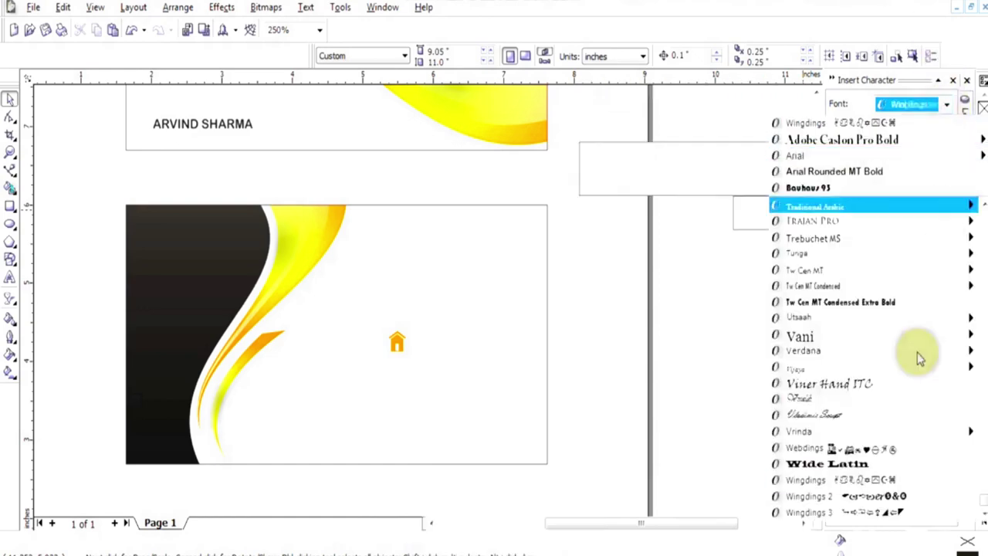
pyautogui.click(873, 494)
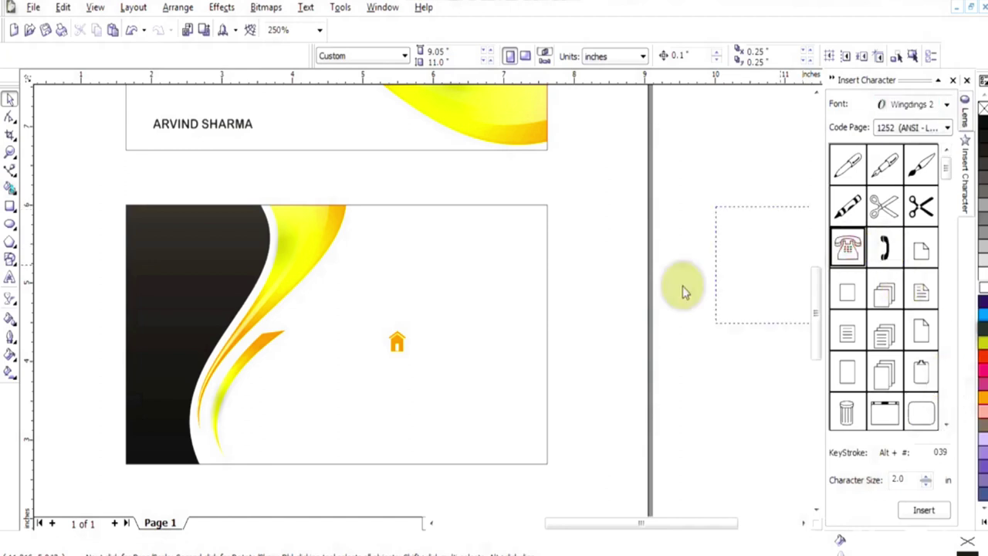
pyautogui.moveTo(683, 285); pyautogui.dragTo(687, 289)
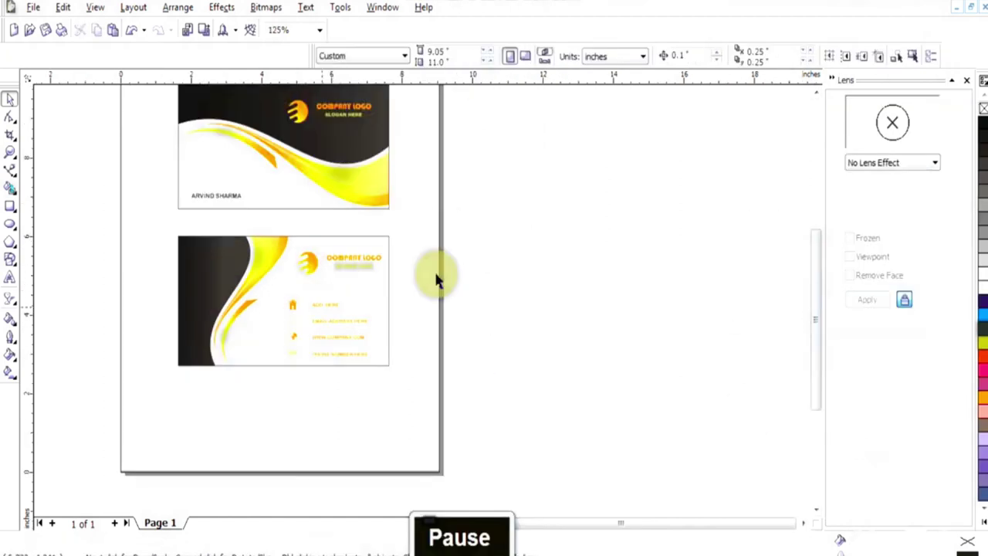
pyautogui.click(9, 279)
pyautogui.write('Ba')
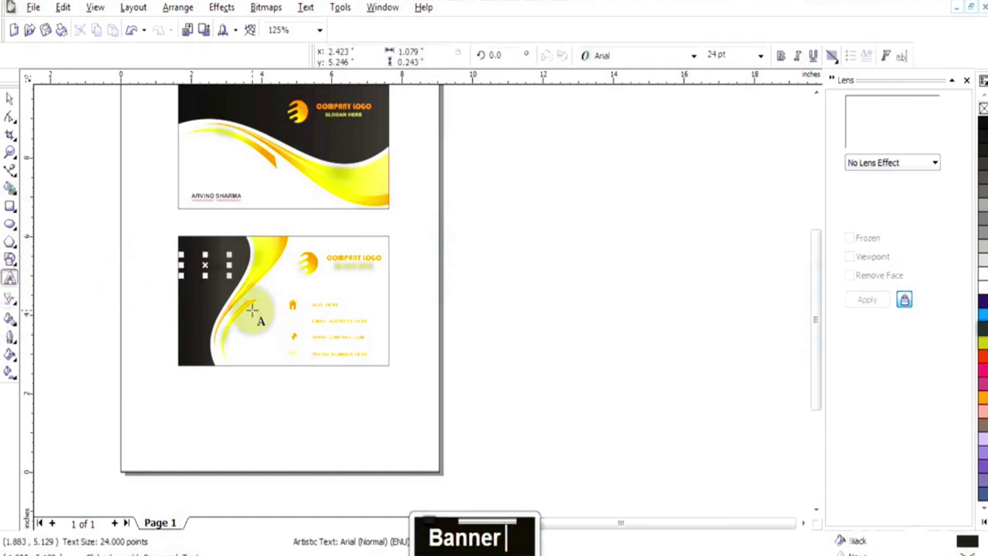
pyautogui.press('capslock')
pyautogui.write('BANNER')
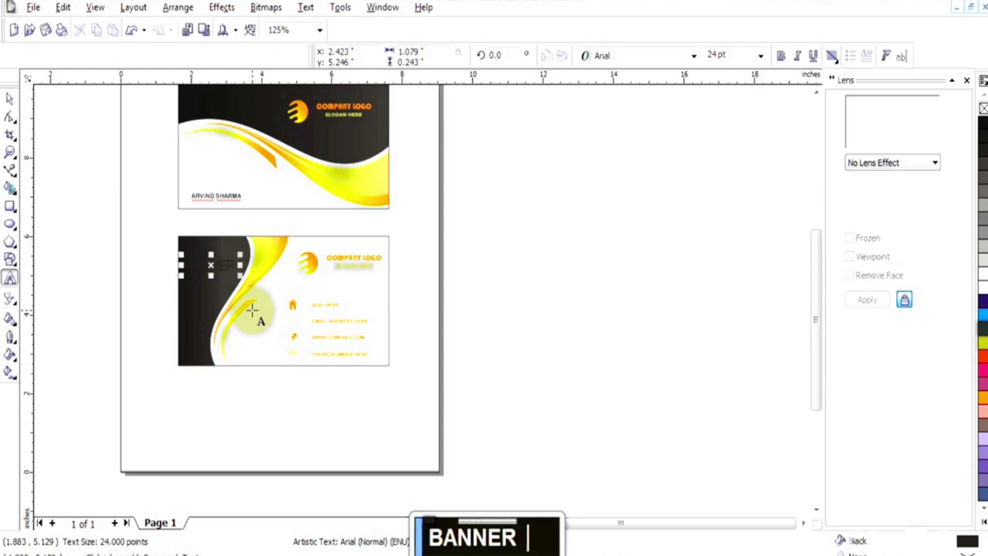
pyautogui.click(28, 106)
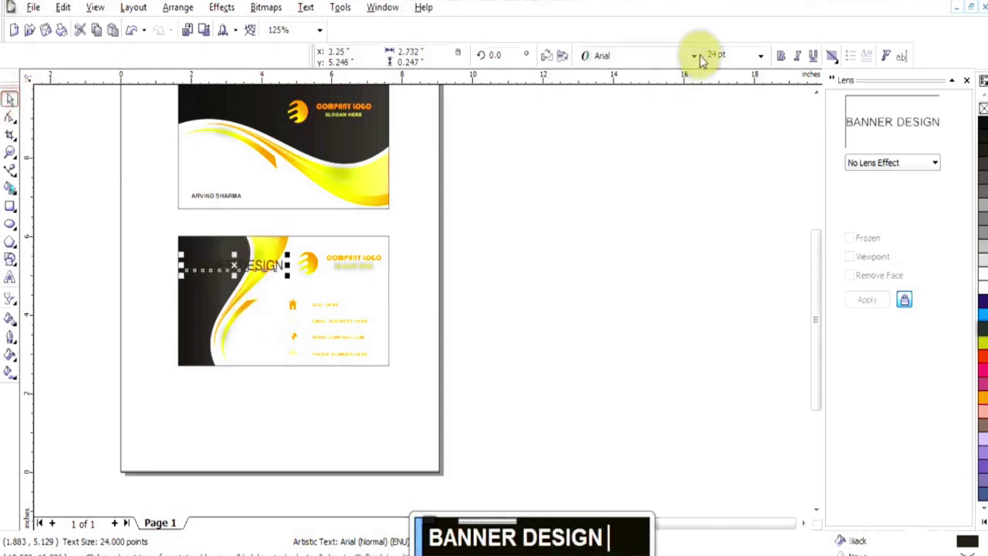
pyautogui.click(693, 55)
pyautogui.click(640, 170)
pyautogui.moveTo(395, 304); pyautogui.dragTo(395, 305)
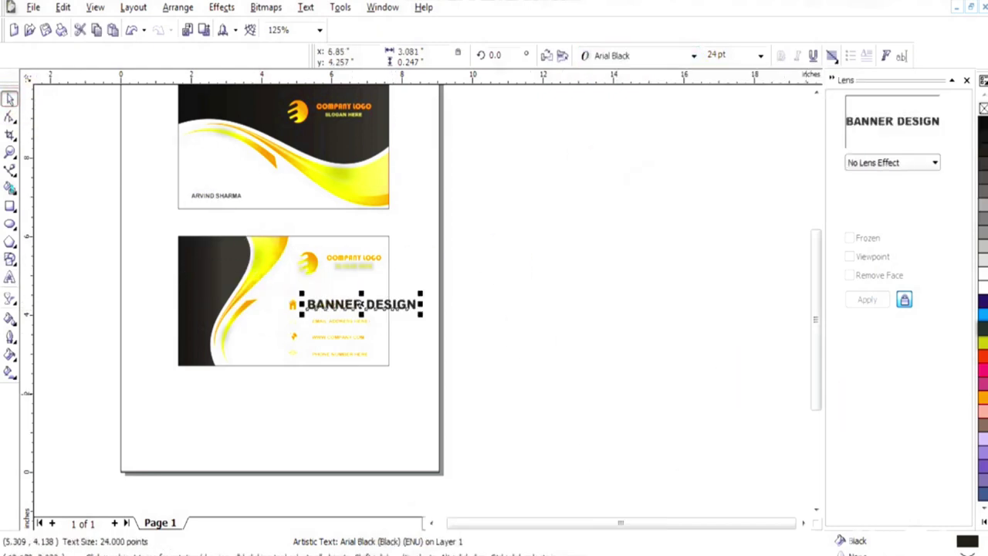
pyautogui.click(982, 349)
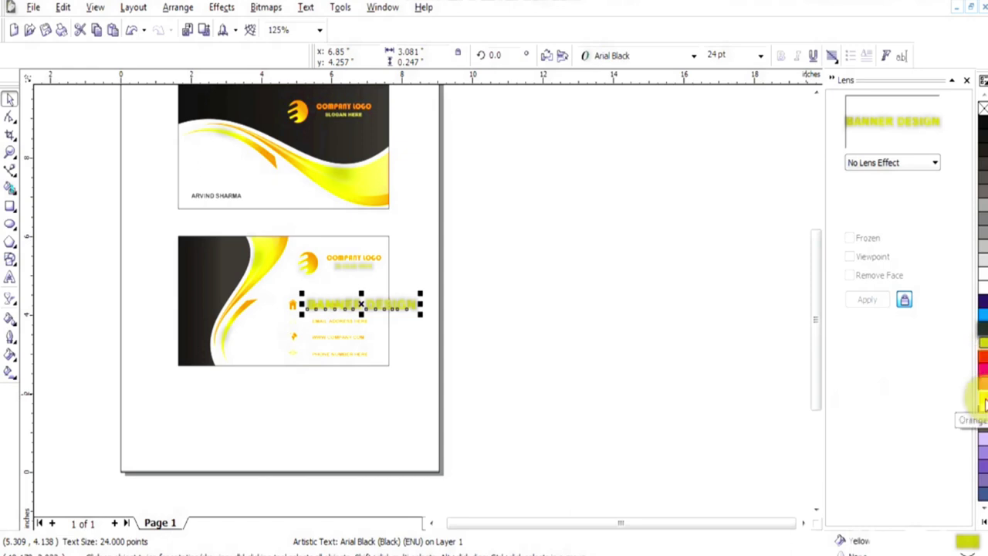
pyautogui.moveTo(360, 304); pyautogui.dragTo(230, 268)
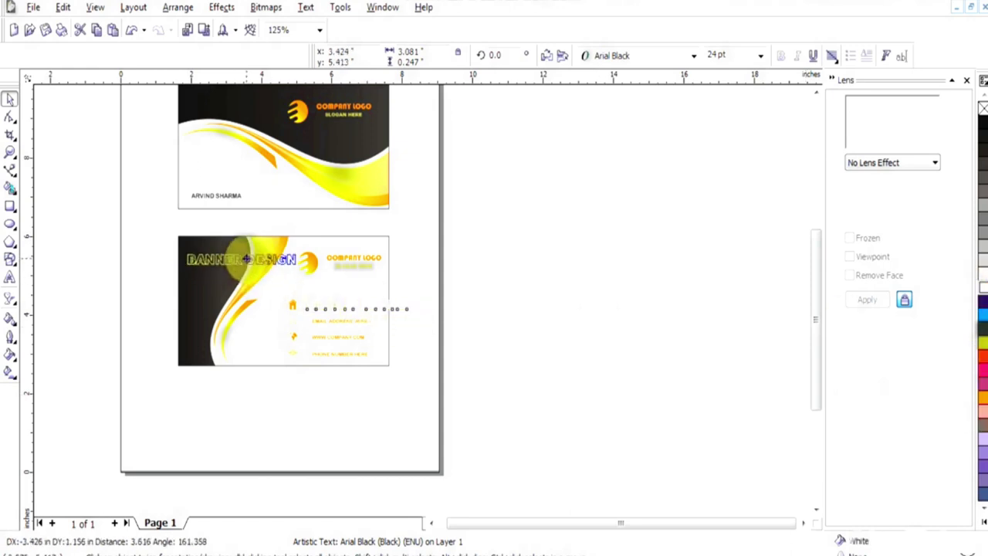
pyautogui.moveTo(245, 271); pyautogui.dragTo(242, 273)
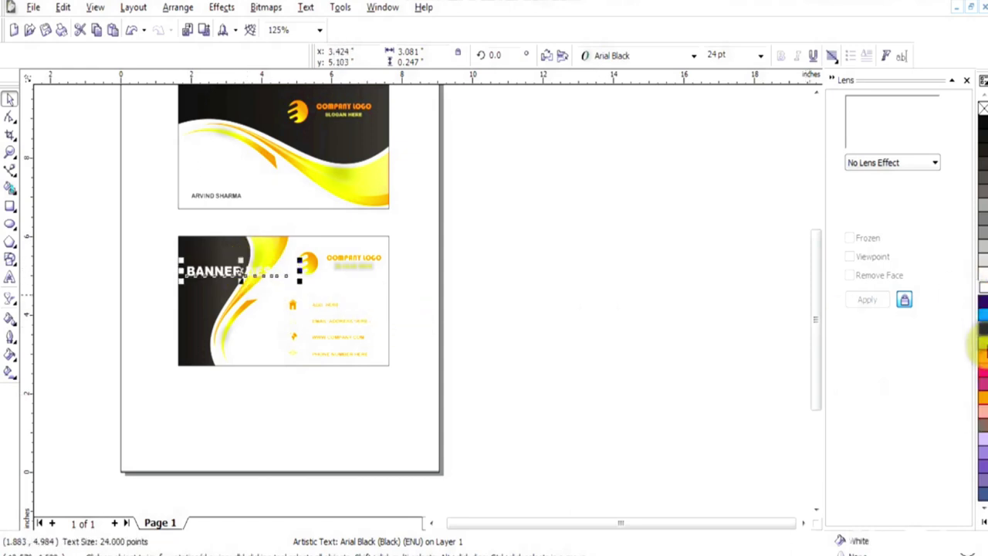
pyautogui.click(982, 397)
pyautogui.doubleClick(967, 544)
pyautogui.moveTo(761, 317); pyautogui.dragTo(761, 298)
pyautogui.click(739, 217)
pyautogui.click(755, 345)
pyautogui.moveTo(241, 260); pyautogui.dragTo(242, 241)
pyautogui.moveTo(300, 270); pyautogui.dragTo(316, 265)
pyautogui.press('Delete')
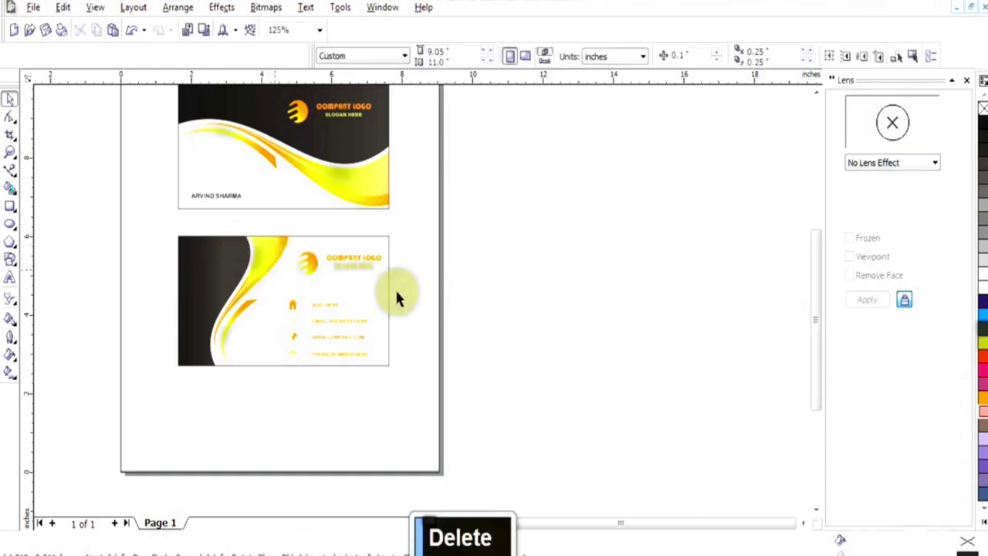